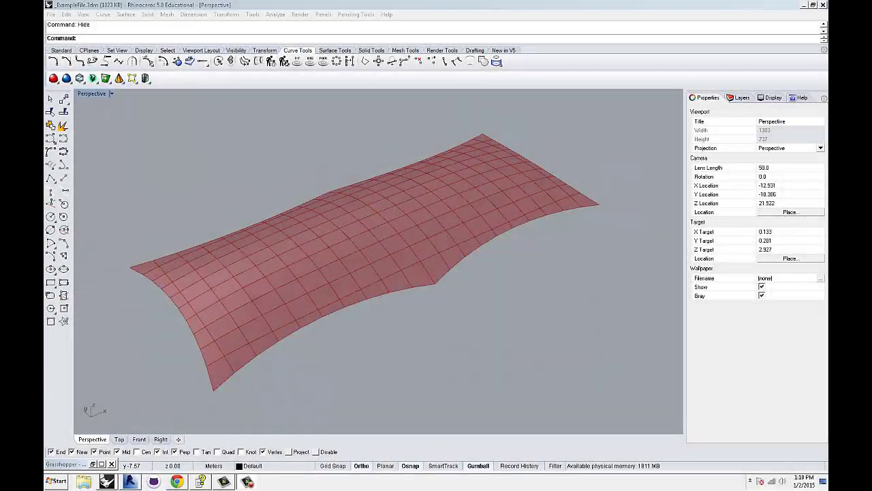
Step: Examine the gridded surface in the Perspective viewport from several angles and distances
{"action": "left_click", "coordinate": [488, 300]}
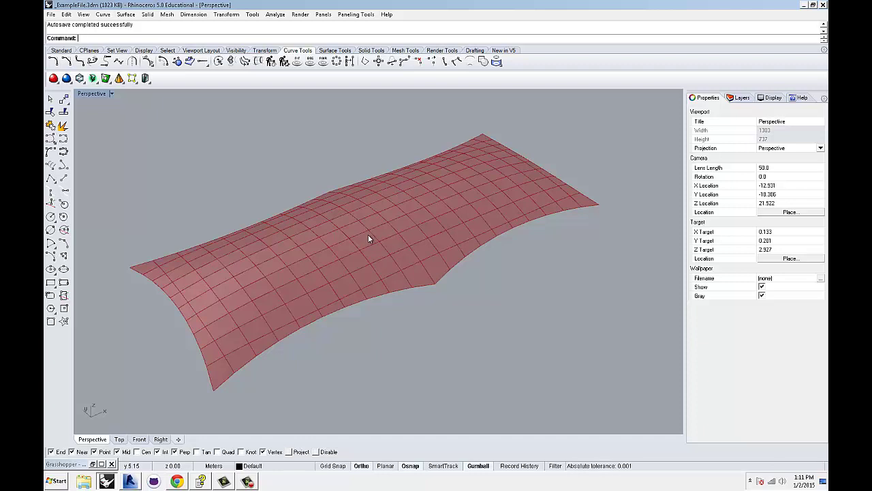
{"action": "scroll", "coordinate": [385, 234], "scroll_direction": "down", "scroll_amount": 2}
{"action": "right_click_drag", "start_coordinate": [384, 234], "coordinate": [385, 247]}
{"action": "scroll", "coordinate": [385, 251], "scroll_direction": "up", "scroll_amount": 3}
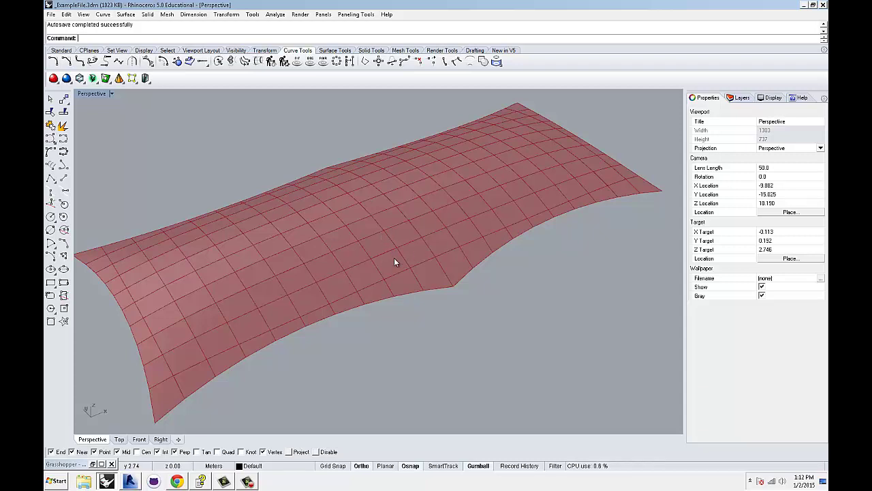
{"action": "mouse_move", "coordinate": [380, 243]}
{"action": "right_mouse_down"}
{"action": "mouse_move", "coordinate": [385, 249]}
{"action": "mouse_move", "coordinate": [406, 226]}
{"action": "mouse_move", "coordinate": [389, 247]}
{"action": "mouse_move", "coordinate": [353, 216]}
{"action": "mouse_move", "coordinate": [384, 227]}
{"action": "mouse_move", "coordinate": [381, 239]}
{"action": "right_mouse_up"}
{"action": "scroll", "coordinate": [381, 232], "scroll_direction": "down", "scroll_amount": 2}
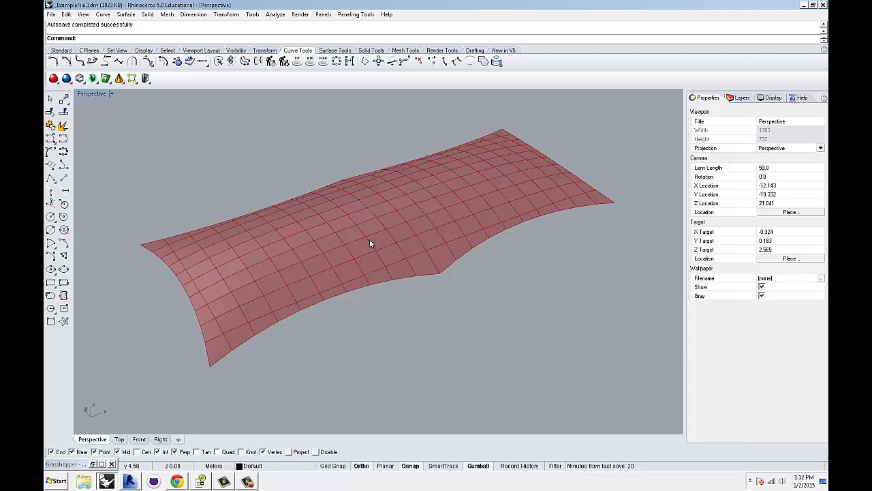
{"action": "right_click_drag", "start_coordinate": [375, 239], "coordinate": [402, 231]}
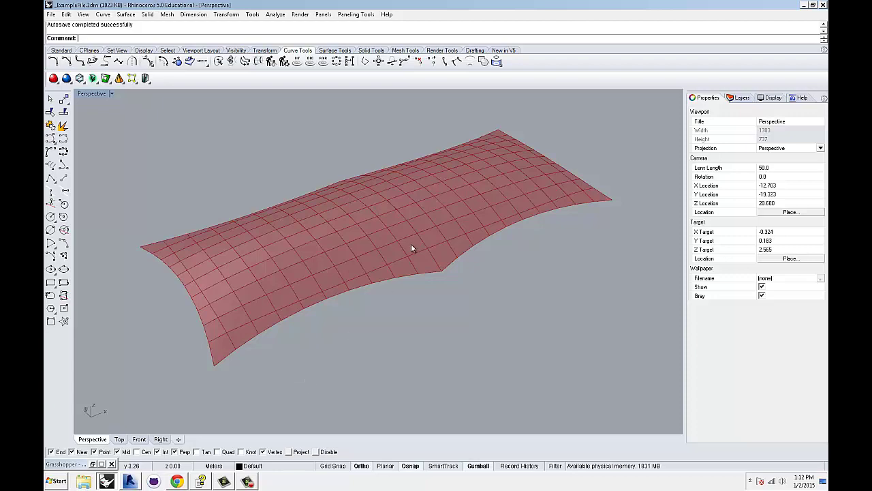
{"action": "right_click_drag", "start_coordinate": [413, 247], "coordinate": [413, 247]}
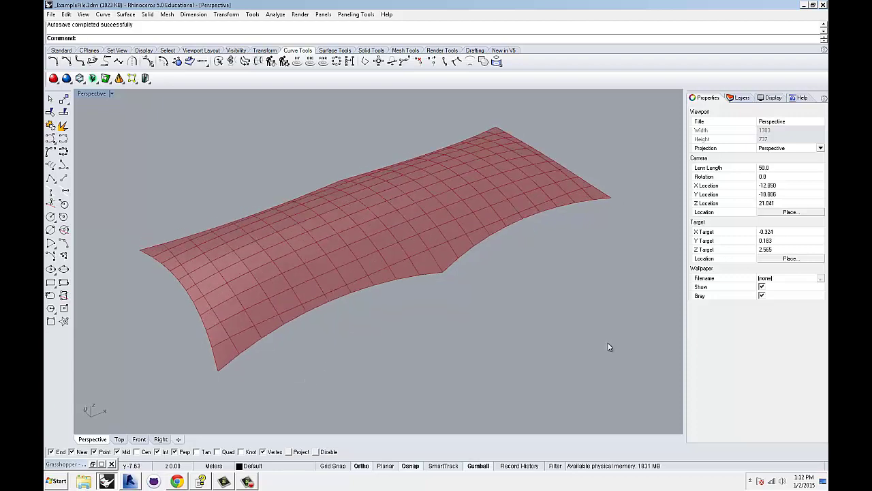
Step: Open the Grasshopper definition scheduleExportTest_01 and look over its component graph and the surface's far corner
{"action": "left_click", "coordinate": [94, 464]}
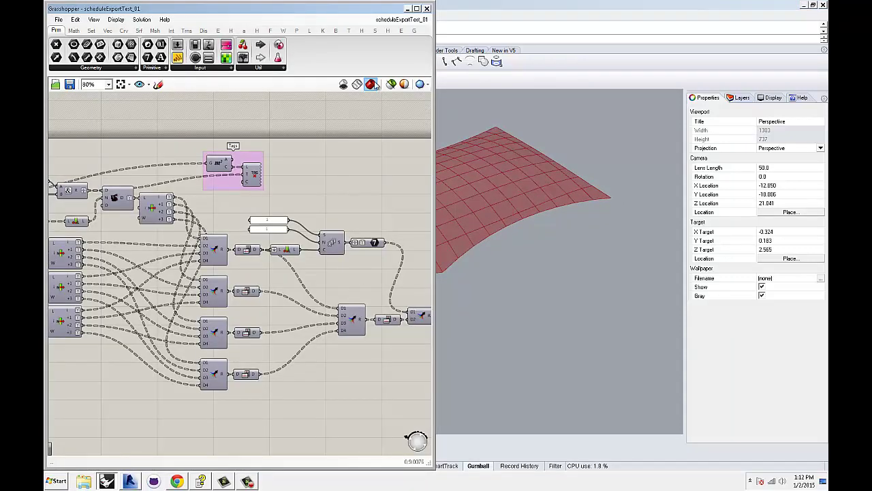
{"action": "scroll", "coordinate": [353, 198], "scroll_direction": "down", "scroll_amount": 1}
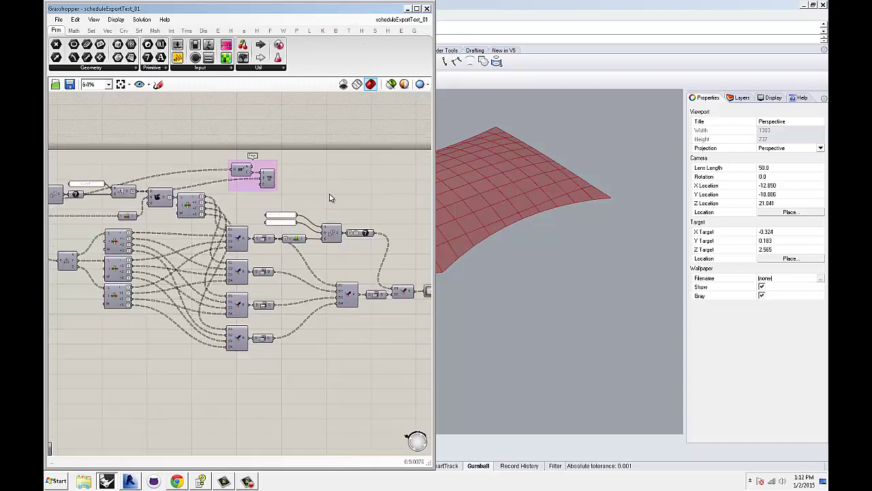
{"action": "scroll", "coordinate": [340, 191], "scroll_direction": "down", "scroll_amount": 1}
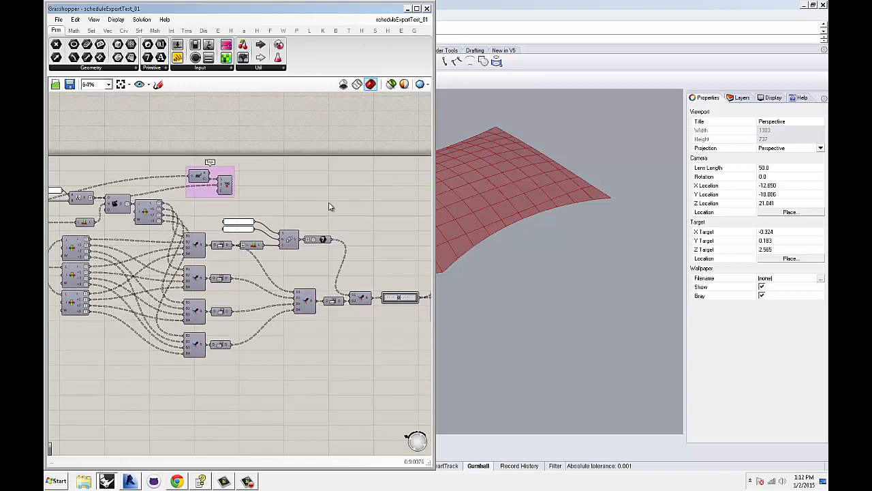
{"action": "right_click_drag", "start_coordinate": [329, 207], "coordinate": [259, 206]}
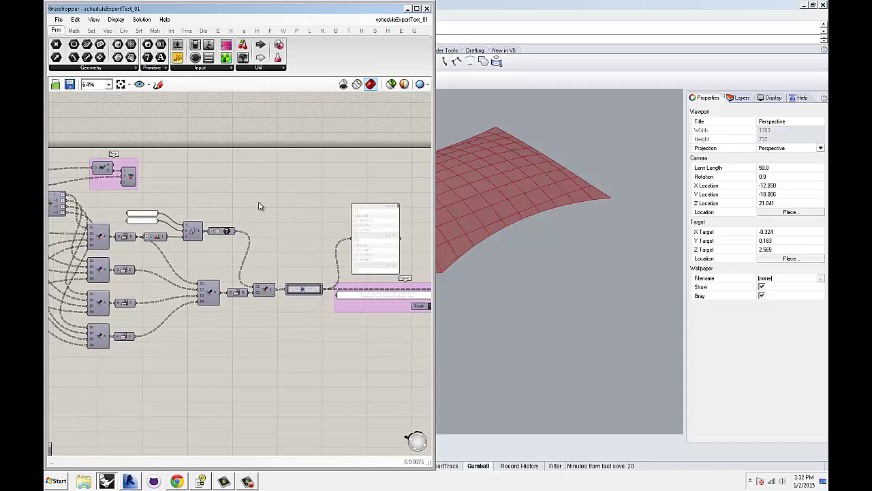
{"action": "right_click_drag", "start_coordinate": [195, 203], "coordinate": [328, 219]}
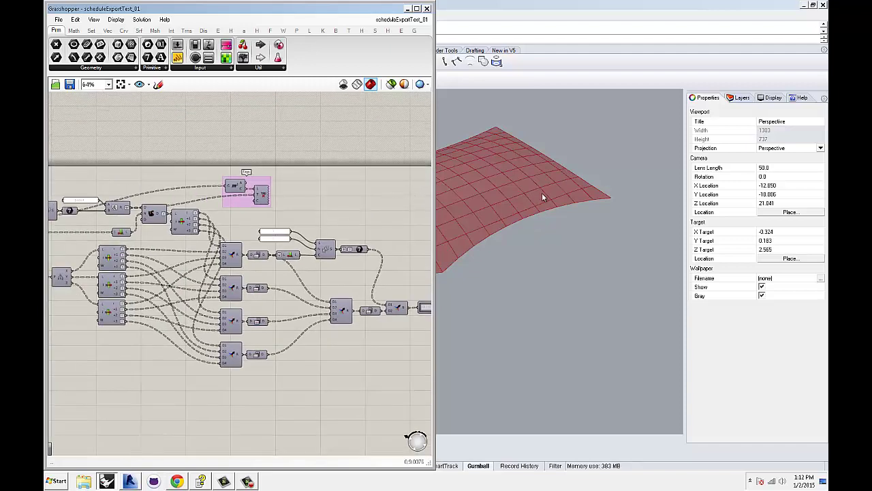
{"action": "scroll", "coordinate": [543, 197], "scroll_direction": "down", "scroll_amount": 4}
{"action": "right_click_drag", "start_coordinate": [535, 218], "coordinate": [525, 235]}
{"action": "scroll", "coordinate": [593, 200], "scroll_direction": "up", "scroll_amount": 8}
{"action": "scroll", "coordinate": [586, 178], "scroll_direction": "up", "scroll_amount": 8}
{"action": "right_click_drag", "start_coordinate": [586, 178], "coordinate": [554, 226], "text": "shift"}
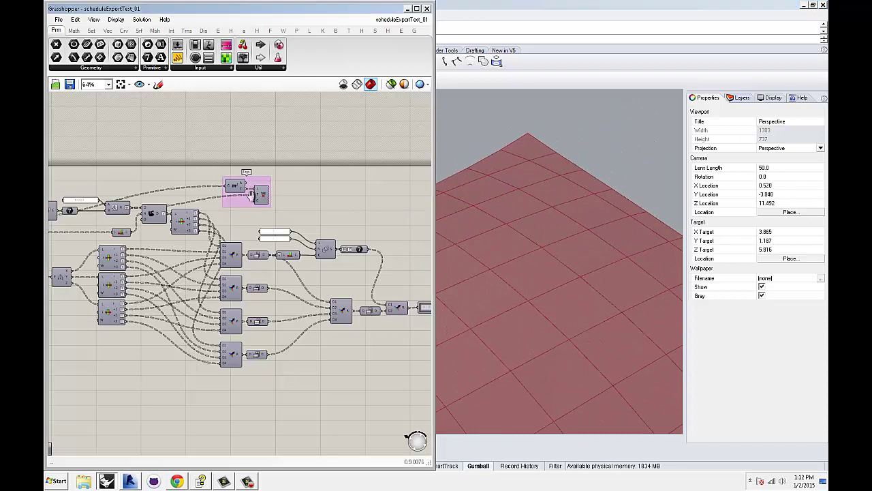
Step: Turn on the preview of the text tag component in the Tags group to label the surface's faces
{"action": "right_click_drag", "start_coordinate": [252, 195], "coordinate": [293, 193]}
{"action": "scroll", "coordinate": [311, 199], "scroll_direction": "up", "scroll_amount": 5}
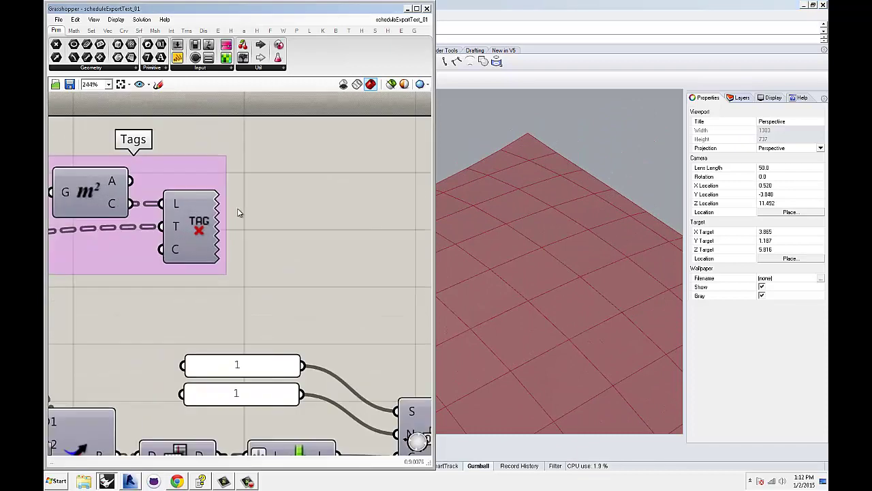
{"action": "scroll", "coordinate": [239, 213], "scroll_direction": "down", "scroll_amount": 3}
{"action": "left_click", "coordinate": [221, 182]}
{"action": "right_click", "coordinate": [221, 182]}
{"action": "left_click", "coordinate": [307, 201]}
{"action": "right_click_drag", "start_coordinate": [512, 189], "coordinate": [541, 198]}
{"action": "scroll", "coordinate": [545, 185], "scroll_direction": "up", "scroll_amount": 4}
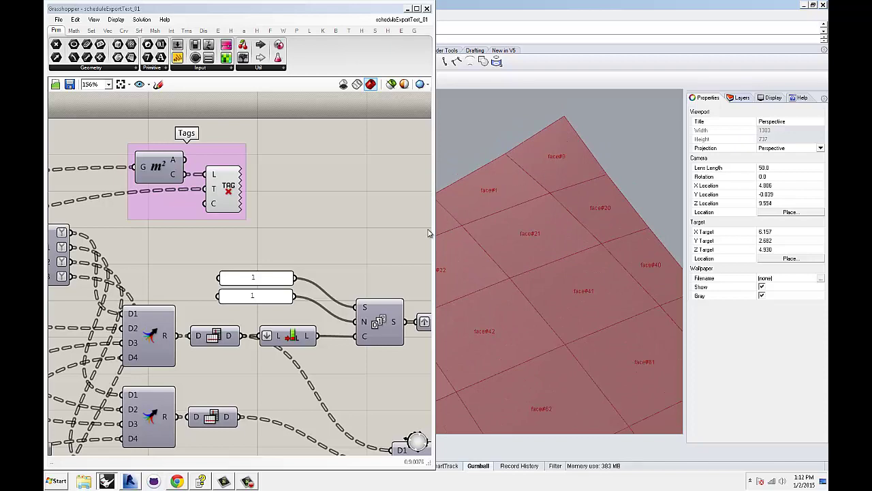
Step: Examine the face labels across the surface to see how the faces are numbered
{"action": "scroll", "coordinate": [551, 235], "scroll_direction": "down", "scroll_amount": 12}
{"action": "right_click_drag", "start_coordinate": [553, 238], "coordinate": [562, 207]}
{"action": "scroll", "coordinate": [553, 250], "scroll_direction": "up", "scroll_amount": 9}
{"action": "scroll", "coordinate": [539, 215], "scroll_direction": "up", "scroll_amount": 1}
{"action": "scroll", "coordinate": [551, 220], "scroll_direction": "up", "scroll_amount": 1}
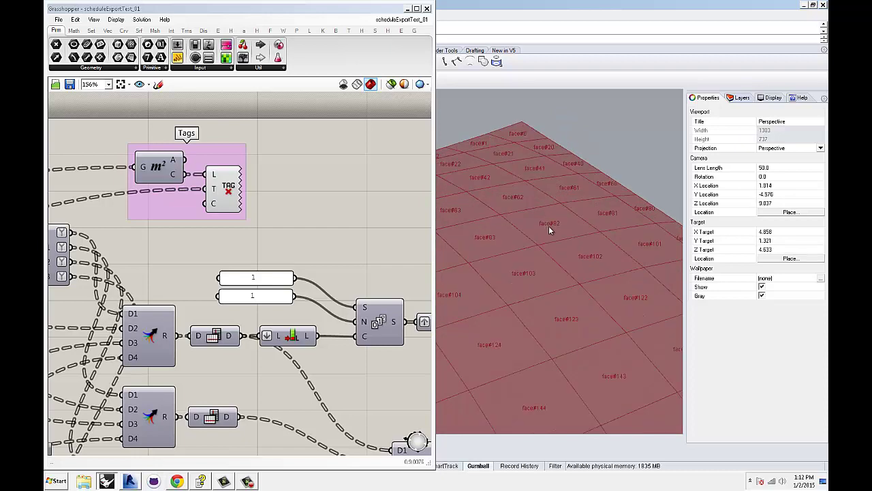
{"action": "scroll", "coordinate": [331, 205], "scroll_direction": "down", "scroll_amount": 5}
Step: Turn on the DeBrep component's preview in the Geometry group and toggle the preview of the Brep parameter feeding it
{"action": "right_click_drag", "start_coordinate": [336, 203], "coordinate": [254, 193]}
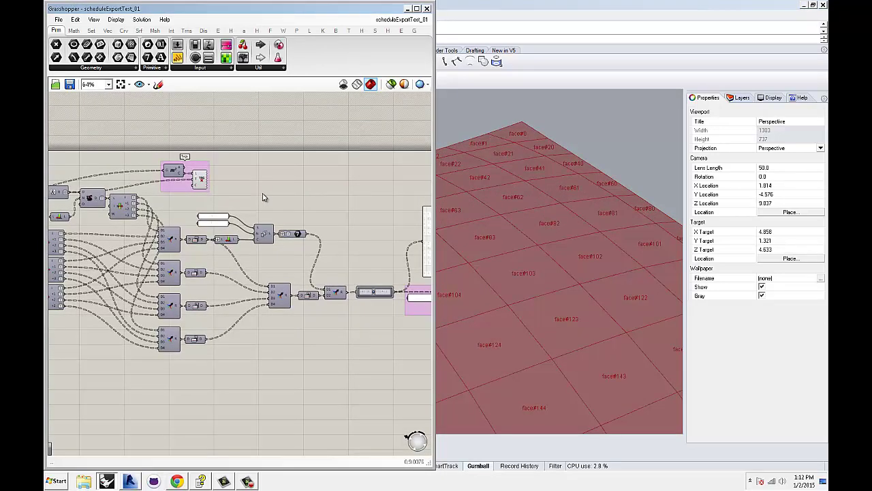
{"action": "right_click_drag", "start_coordinate": [107, 198], "coordinate": [250, 198]}
{"action": "right_click_drag", "start_coordinate": [119, 240], "coordinate": [194, 238]}
{"action": "scroll", "coordinate": [135, 225], "scroll_direction": "up", "scroll_amount": 5}
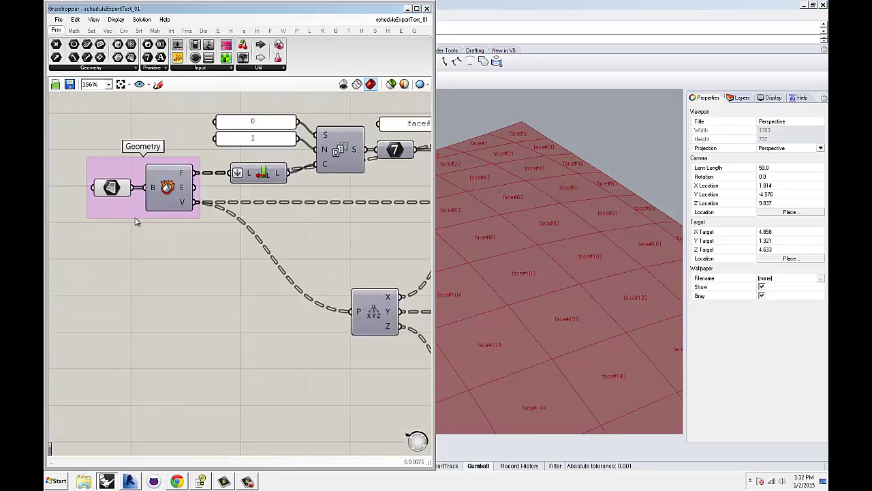
{"action": "right_click_drag", "start_coordinate": [316, 213], "coordinate": [250, 212]}
{"action": "right_click", "coordinate": [120, 188]}
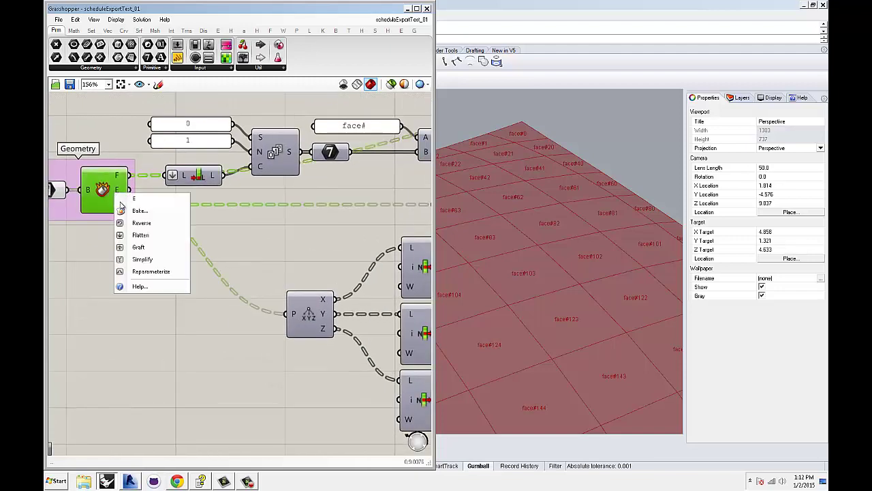
{"action": "left_click", "coordinate": [146, 220]}
{"action": "right_click_drag", "start_coordinate": [94, 220], "coordinate": [184, 220]}
{"action": "right_click", "coordinate": [190, 186]}
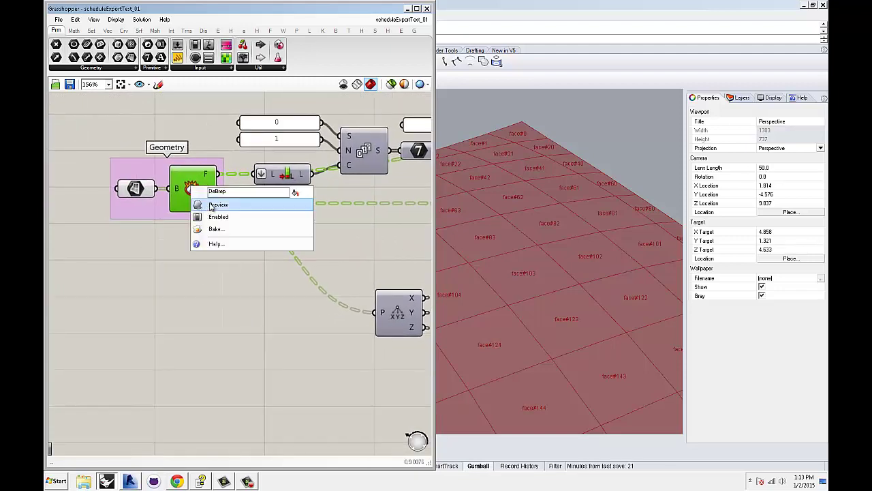
{"action": "left_click", "coordinate": [201, 206]}
{"action": "right_click", "coordinate": [136, 195]}
{"action": "left_click", "coordinate": [153, 213]}
{"action": "left_click", "coordinate": [180, 253]}
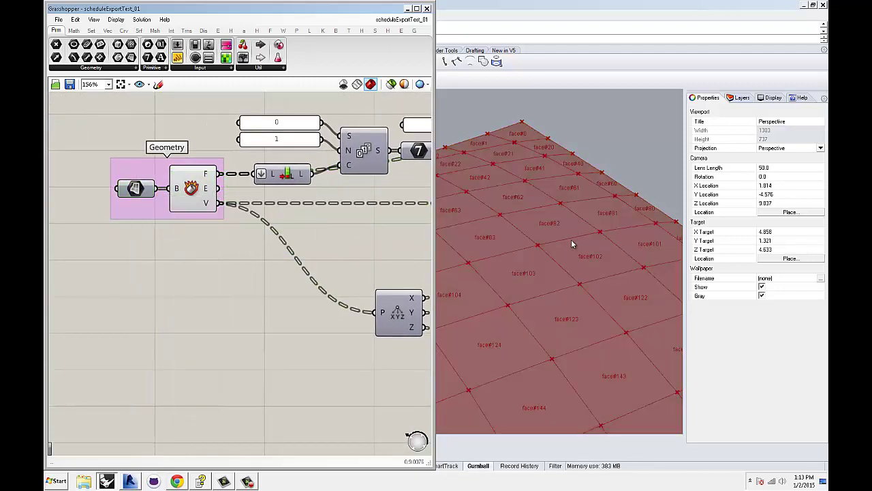
Step: Examine the vertex points and face labels around the surface's corner at face#0
{"action": "right_click_drag", "start_coordinate": [529, 180], "coordinate": [551, 220]}
{"action": "right_click_drag", "start_coordinate": [552, 220], "coordinate": [528, 327], "text": "shift"}
{"action": "scroll", "coordinate": [531, 154], "scroll_direction": "up", "scroll_amount": 6}
{"action": "scroll", "coordinate": [513, 230], "scroll_direction": "down", "scroll_amount": 20}
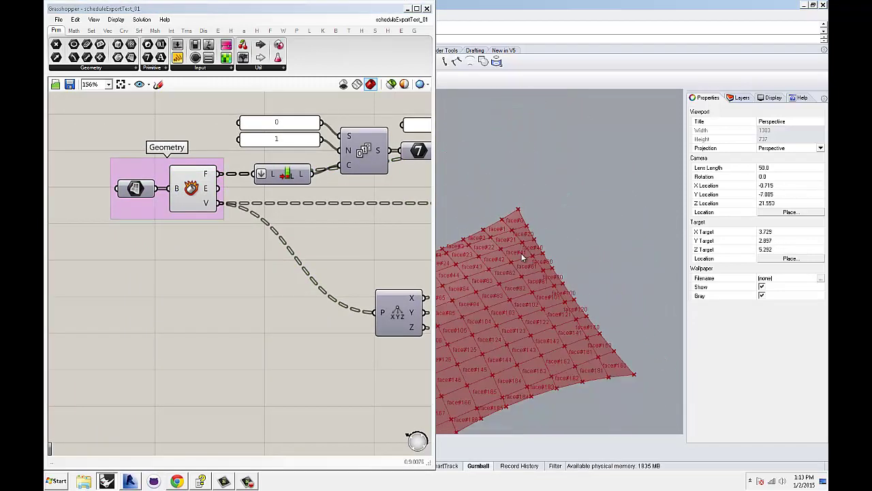
{"action": "scroll", "coordinate": [586, 246], "scroll_direction": "up", "scroll_amount": 14}
{"action": "scroll", "coordinate": [494, 245], "scroll_direction": "up", "scroll_amount": 4}
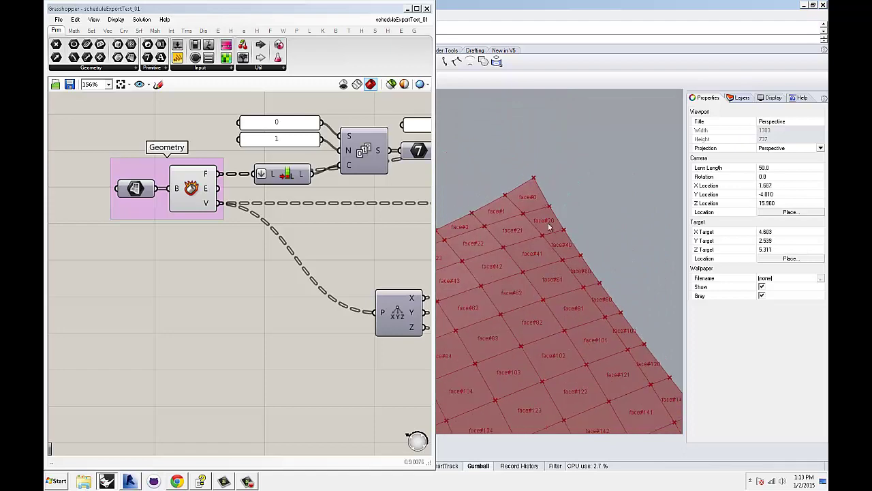
{"action": "scroll", "coordinate": [525, 208], "scroll_direction": "up", "scroll_amount": 2}
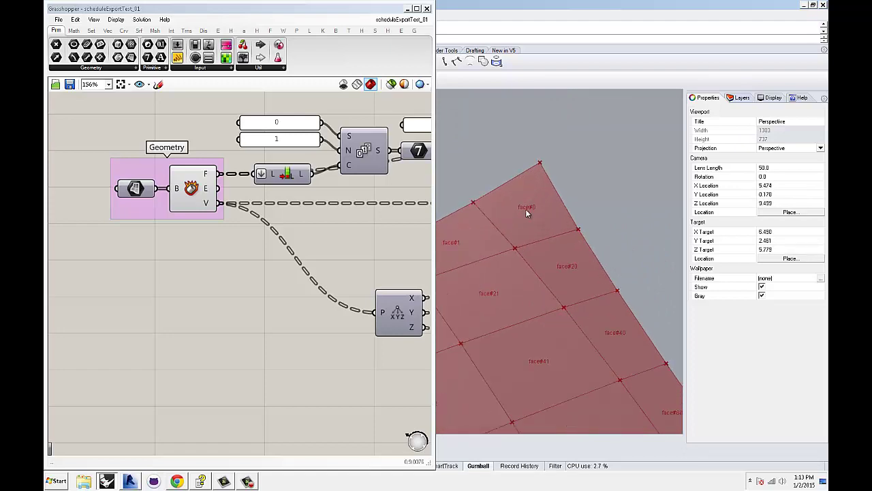
{"action": "scroll", "coordinate": [543, 210], "scroll_direction": "up", "scroll_amount": 1}
Step: Trace the definition from the Geometry group through the data-weaving components to the output panel above the Export group
{"action": "scroll", "coordinate": [315, 218], "scroll_direction": "down", "scroll_amount": 3}
{"action": "right_click_drag", "start_coordinate": [348, 215], "coordinate": [102, 214]}
{"action": "right_click_drag", "start_coordinate": [370, 224], "coordinate": [124, 223]}
{"action": "right_click_drag", "start_coordinate": [334, 235], "coordinate": [264, 214]}
{"action": "right_click_drag", "start_coordinate": [188, 244], "coordinate": [343, 240]}
{"action": "scroll", "coordinate": [343, 239], "scroll_direction": "down", "scroll_amount": 3}
{"action": "right_click_drag", "start_coordinate": [284, 252], "coordinate": [272, 248]}
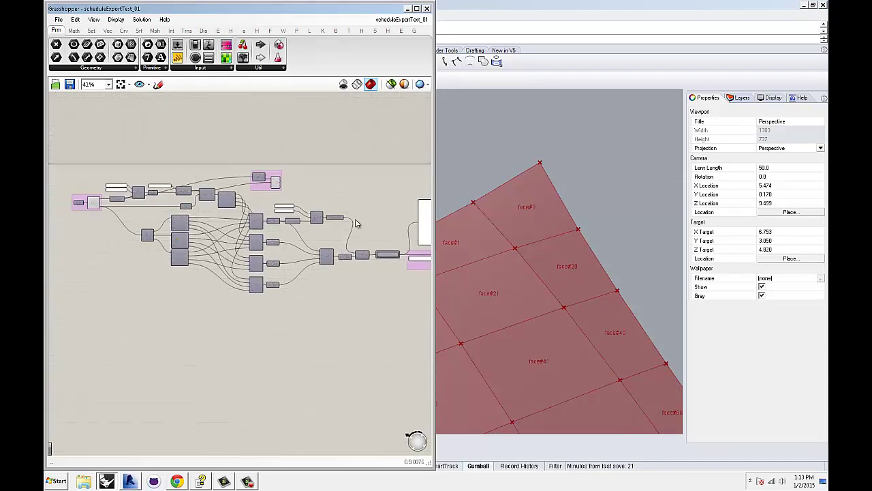
{"action": "scroll", "coordinate": [351, 225], "scroll_direction": "up", "scroll_amount": 3}
{"action": "scroll", "coordinate": [153, 238], "scroll_direction": "up", "scroll_amount": 1}
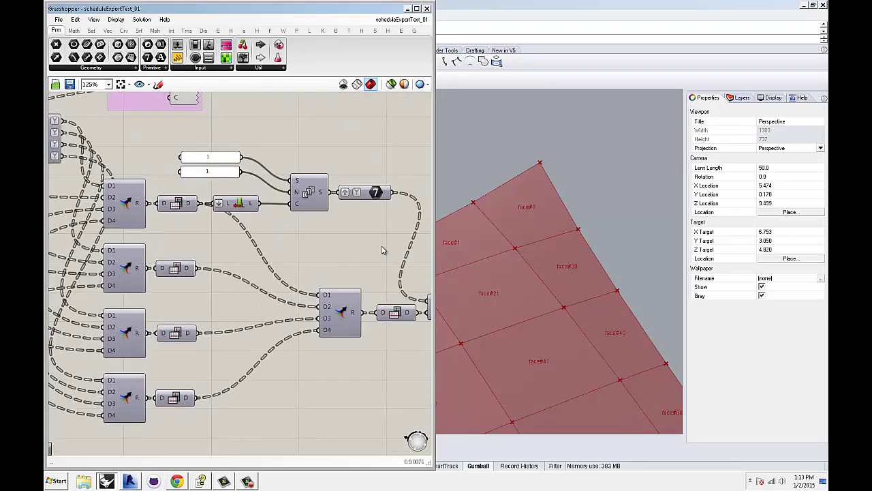
{"action": "right_click_drag", "start_coordinate": [383, 247], "coordinate": [160, 225]}
{"action": "scroll", "coordinate": [349, 208], "scroll_direction": "down", "scroll_amount": 2}
{"action": "right_click_drag", "start_coordinate": [349, 209], "coordinate": [188, 232]}
{"action": "scroll", "coordinate": [328, 215], "scroll_direction": "up", "scroll_amount": 4}
{"action": "scroll", "coordinate": [332, 218], "scroll_direction": "down", "scroll_amount": 2}
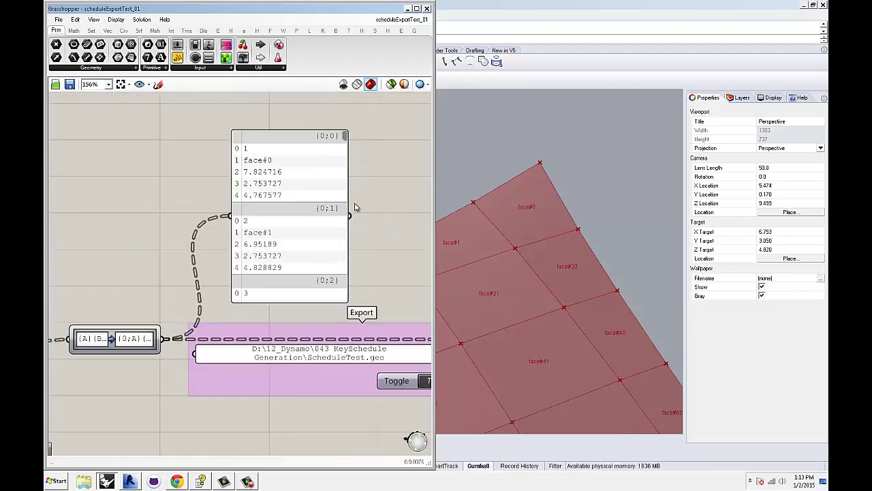
Step: Read the output panel's entries for index, face name and vertex coordinates, including those beyond the first faces
{"action": "right_click_drag", "start_coordinate": [332, 218], "coordinate": [331, 198]}
{"action": "scroll", "coordinate": [191, 198], "scroll_direction": "up", "scroll_amount": 1}
{"action": "scroll", "coordinate": [265, 164], "scroll_direction": "up", "scroll_amount": 1}
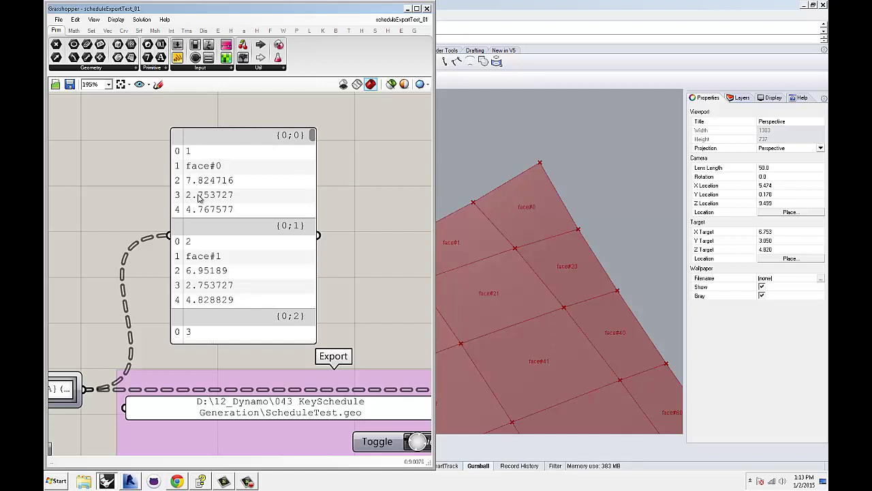
{"action": "right_click_drag", "start_coordinate": [238, 207], "coordinate": [226, 197]}
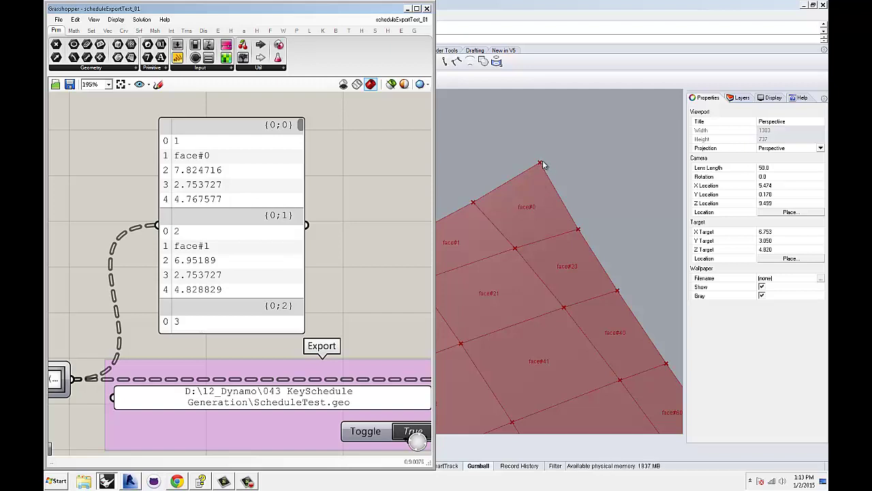
{"action": "right_click_drag", "start_coordinate": [277, 193], "coordinate": [258, 184]}
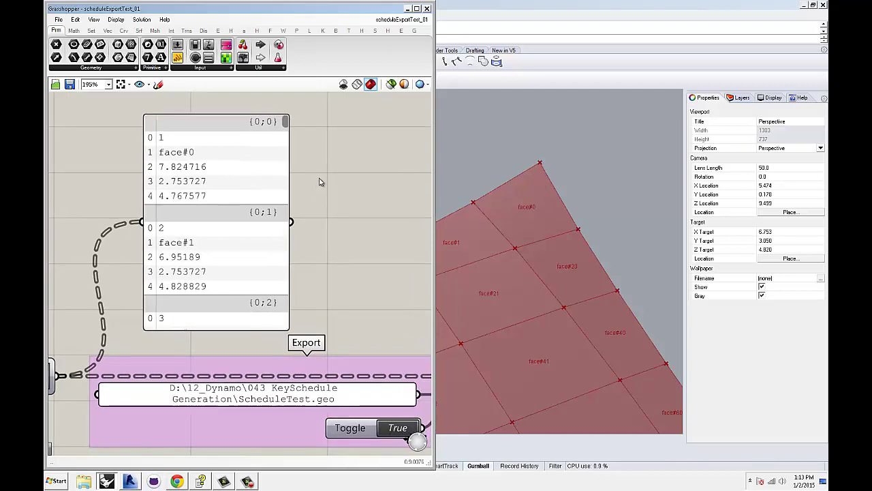
{"action": "left_click_drag", "start_coordinate": [285, 124], "coordinate": [225, 157]}
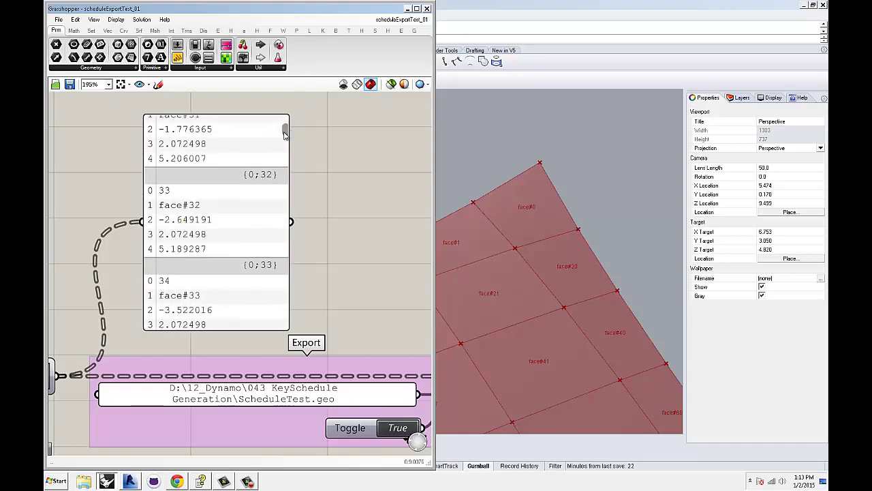
{"action": "left_click_drag", "start_coordinate": [286, 132], "coordinate": [210, 150]}
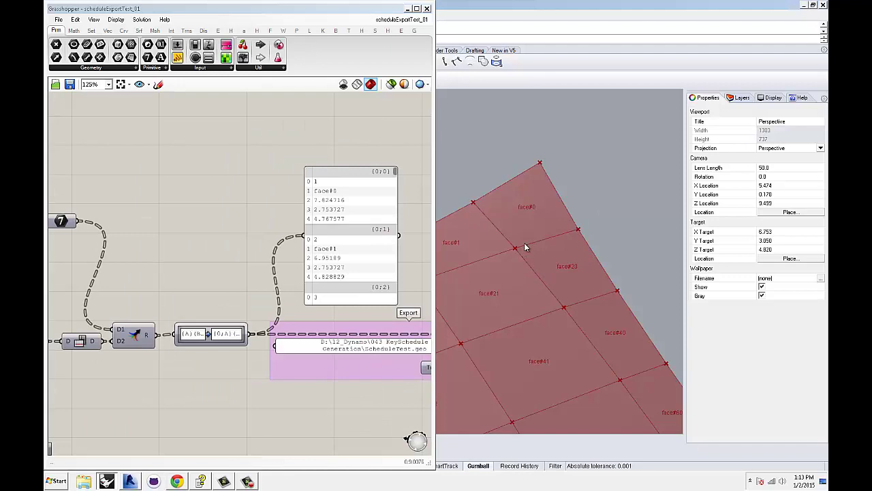
Step: Compare the labelled faces with the panel's list through its last entry, and inspect the Export group's file path and toggle
{"action": "right_click_drag", "start_coordinate": [524, 243], "coordinate": [565, 212]}
{"action": "left_click", "coordinate": [354, 181]}
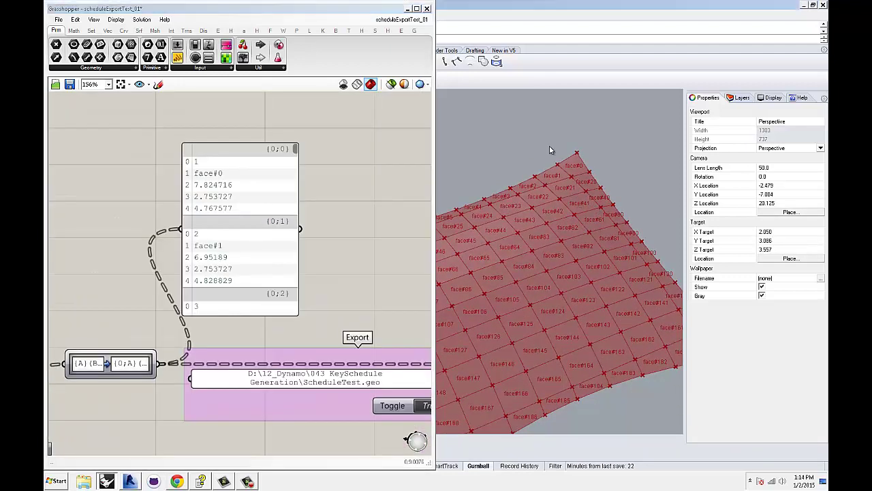
{"action": "scroll", "coordinate": [550, 150], "scroll_direction": "up", "scroll_amount": 4}
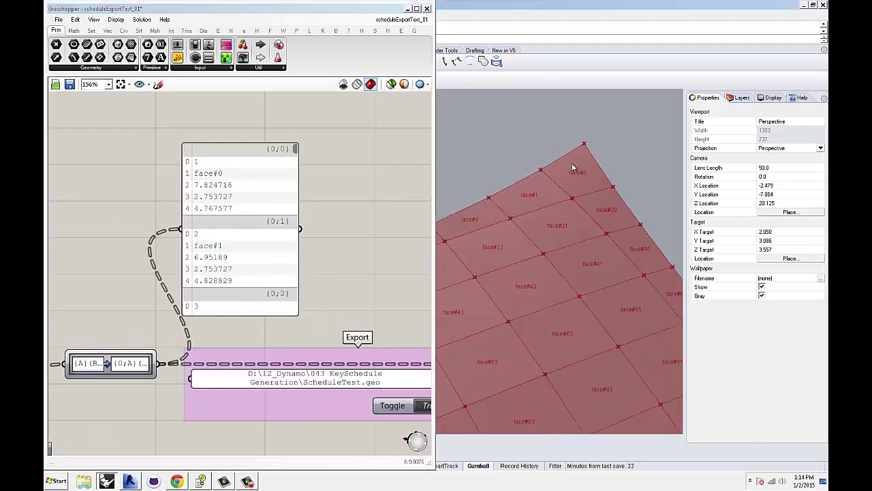
{"action": "left_click_drag", "start_coordinate": [296, 150], "coordinate": [304, 317]}
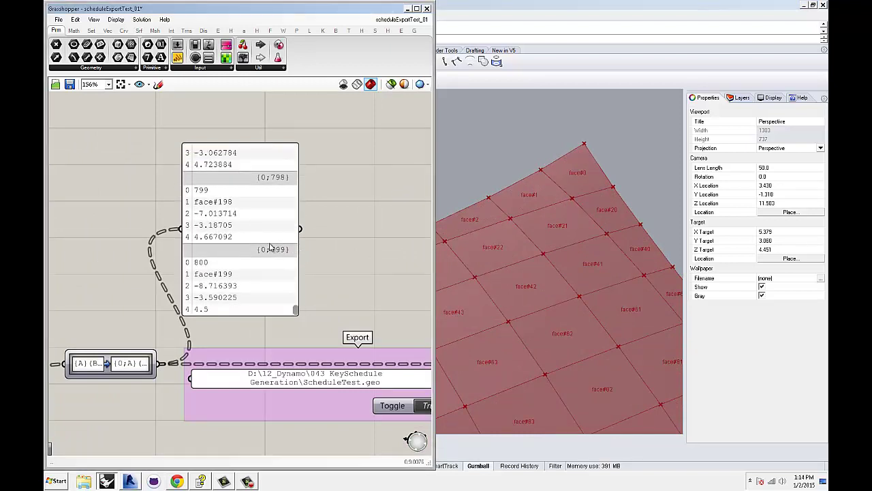
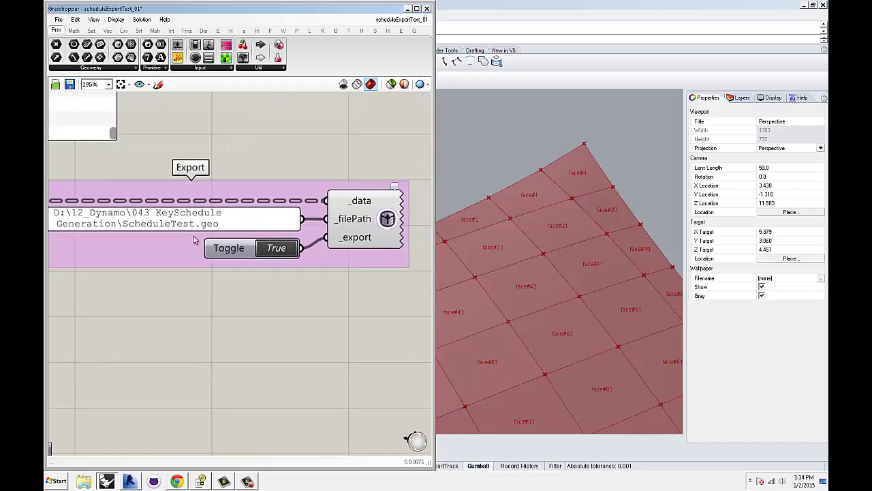
{"action": "scroll", "coordinate": [205, 225], "scroll_direction": "down", "scroll_amount": 1}
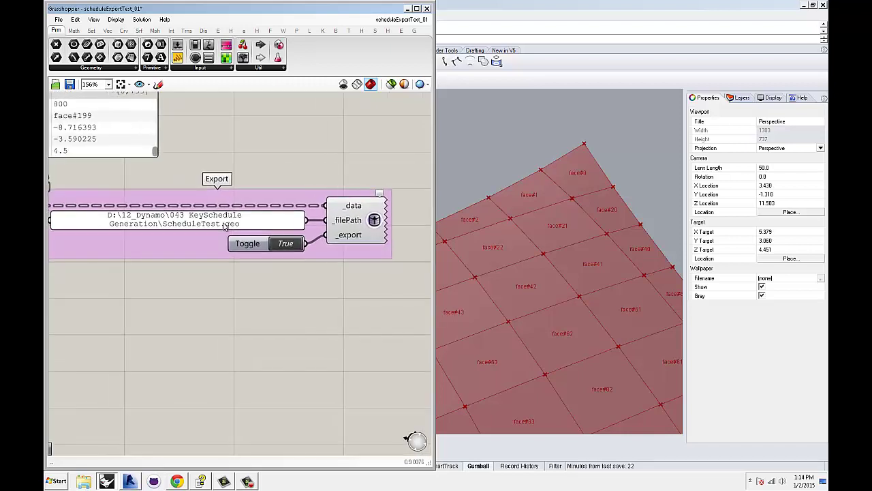
Step: Copy the ScheduleTest.geo path from the Export group's file path panel and open a Windows Explorer window
{"action": "right_click_drag", "start_coordinate": [299, 284], "coordinate": [286, 282]}
{"action": "double_click", "coordinate": [155, 224]}
{"action": "key", "text": "ctrl+c"}
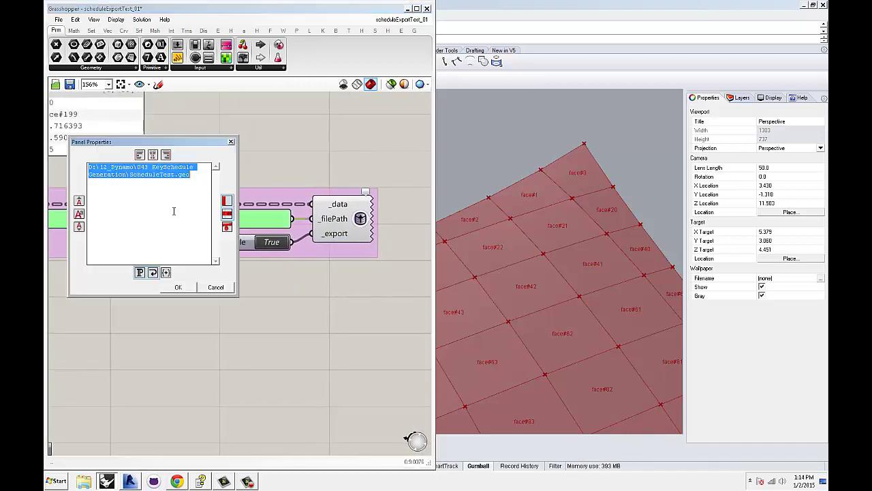
{"action": "left_click", "coordinate": [83, 481]}
{"action": "left_click", "coordinate": [206, 24]}
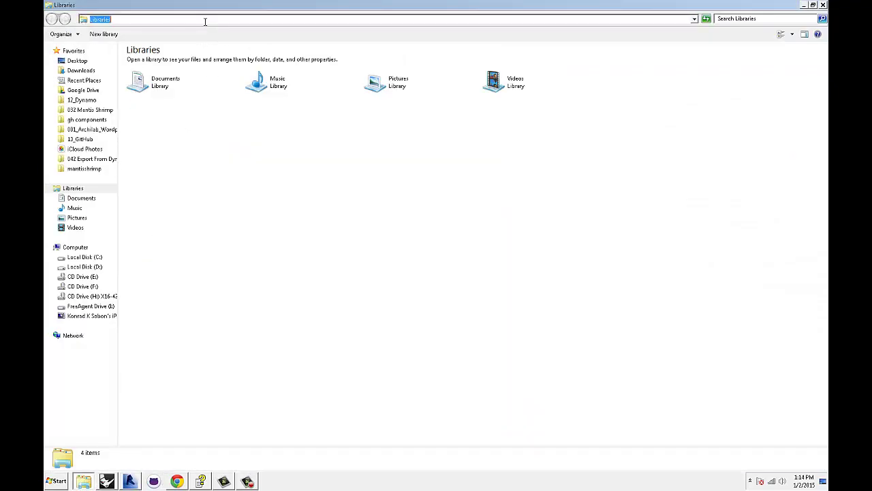
{"action": "key", "text": "ctrl+v"}
{"action": "key", "text": "Return"}
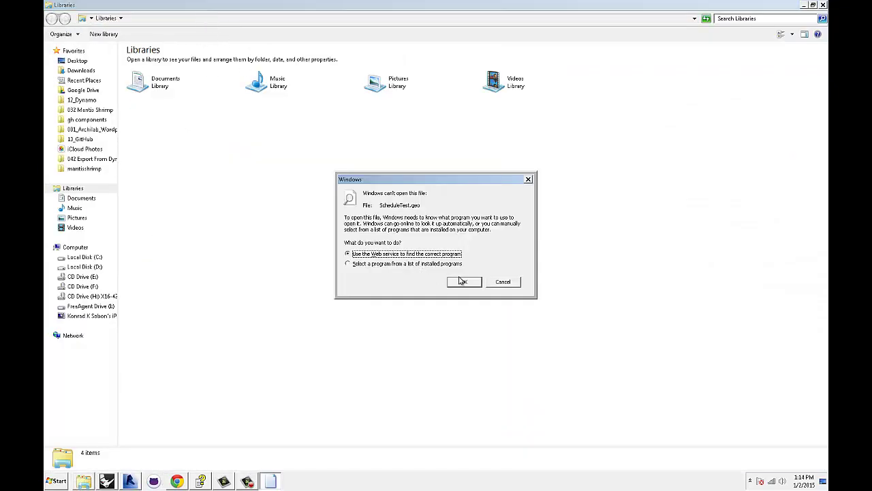
{"action": "left_click", "coordinate": [509, 280]}
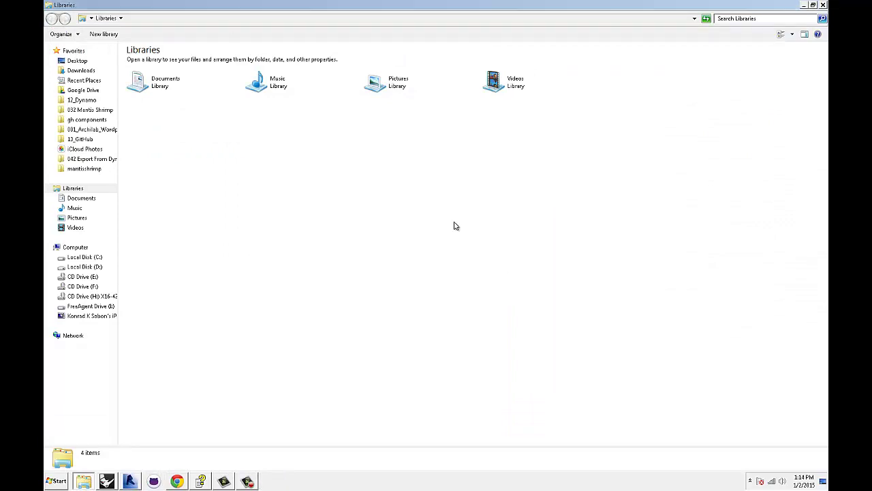
Step: Open the folder D:\12_Dynamo\043 KeySchedule Generation in Windows Explorer and locate ScheduleTest.geo
{"action": "left_click", "coordinate": [192, 20]}
{"action": "key", "text": "ctrl+v"}
{"action": "left_click_drag", "start_coordinate": [244, 20], "coordinate": [199, 20]}
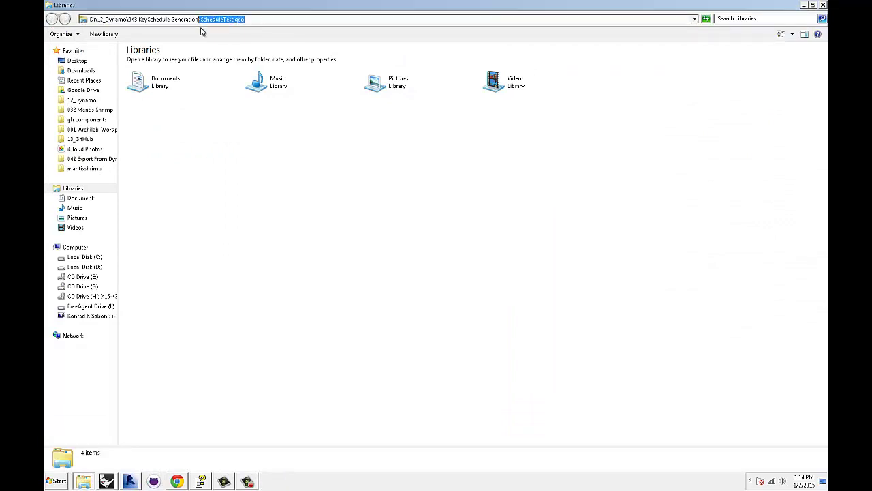
{"action": "key", "text": "BackSpace"}
{"action": "key", "text": "Return"}
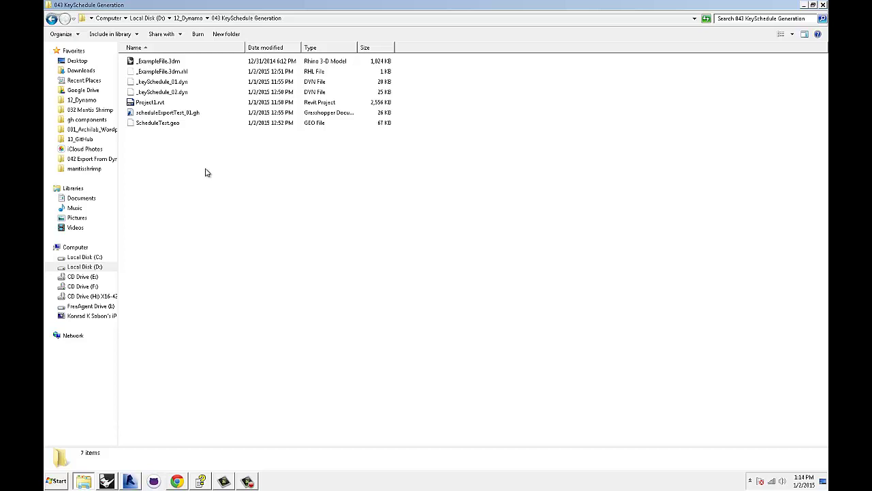
{"action": "left_click", "coordinate": [158, 124]}
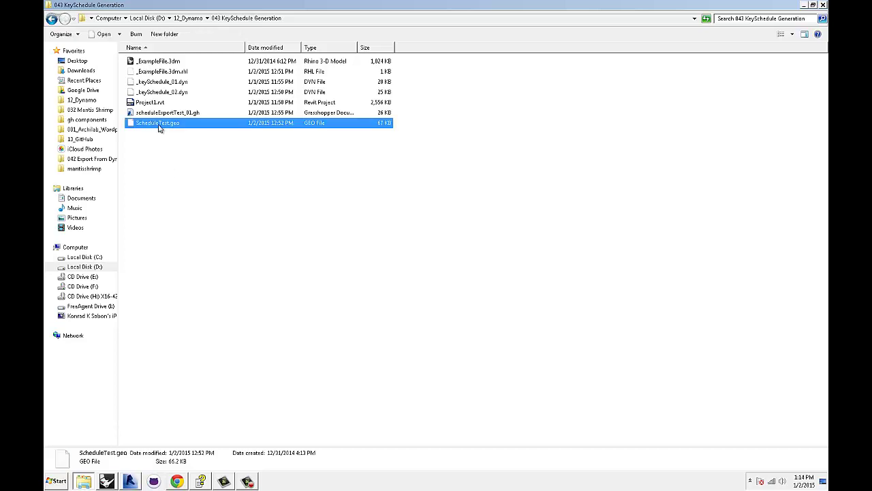
{"action": "left_click", "coordinate": [171, 145]}
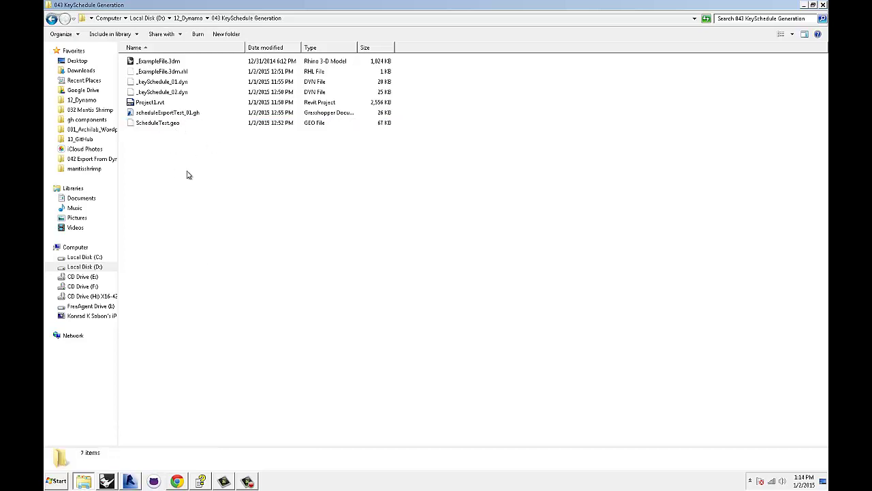
Step: Switch back to Grasshopper, close the file path panel's properties without changes, and inspect the Export group
{"action": "left_click", "coordinate": [107, 481]}
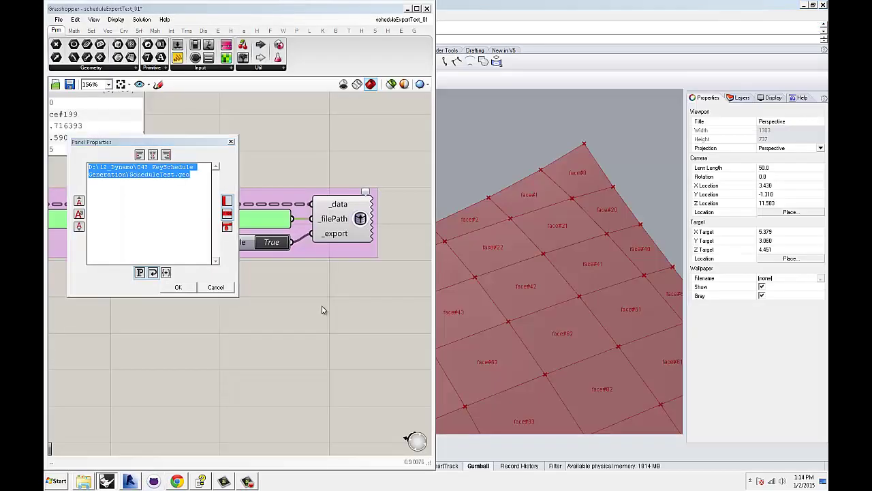
{"action": "left_click", "coordinate": [210, 286]}
{"action": "left_click", "coordinate": [301, 270]}
{"action": "right_click_drag", "start_coordinate": [329, 290], "coordinate": [266, 291]}
{"action": "left_click", "coordinate": [298, 229]}
{"action": "left_click", "coordinate": [299, 230]}
Step: Move the output panel sideways so it sits centrally above the Export group
{"action": "scroll", "coordinate": [323, 193], "scroll_direction": "down", "scroll_amount": 1}
{"action": "right_click_drag", "start_coordinate": [244, 154], "coordinate": [229, 227]}
{"action": "scroll", "coordinate": [332, 168], "scroll_direction": "down", "scroll_amount": 1}
{"action": "scroll", "coordinate": [218, 185], "scroll_direction": "up", "scroll_amount": 2}
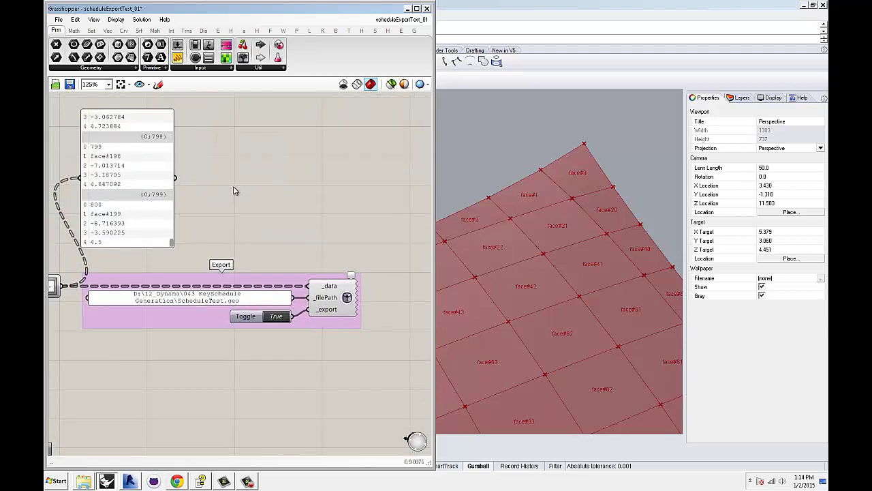
{"action": "left_click_drag", "start_coordinate": [144, 189], "coordinate": [230, 192]}
{"action": "left_click", "coordinate": [283, 207]}
{"action": "scroll", "coordinate": [291, 175], "scroll_direction": "up", "scroll_amount": 1}
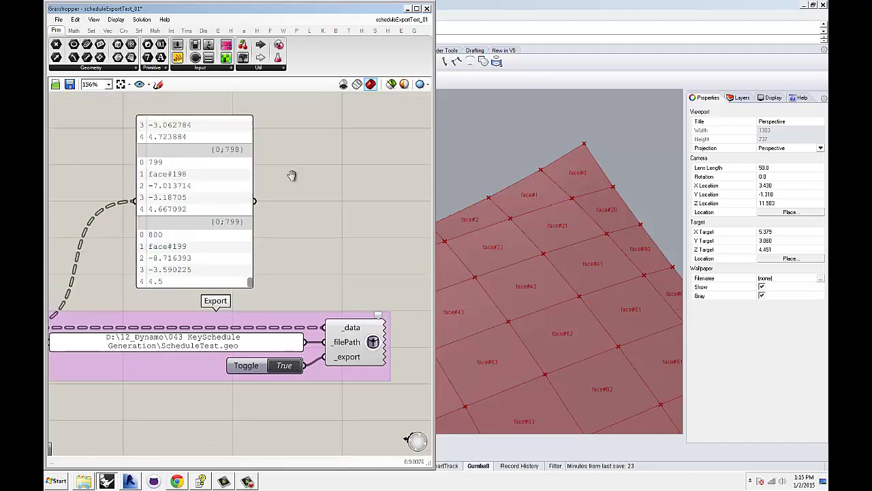
Step: Read the output panel's index, face name and coordinate entries from the first one through the later faces
{"action": "left_click_drag", "start_coordinate": [248, 294], "coordinate": [276, 125]}
{"action": "right_click_drag", "start_coordinate": [283, 217], "coordinate": [295, 210]}
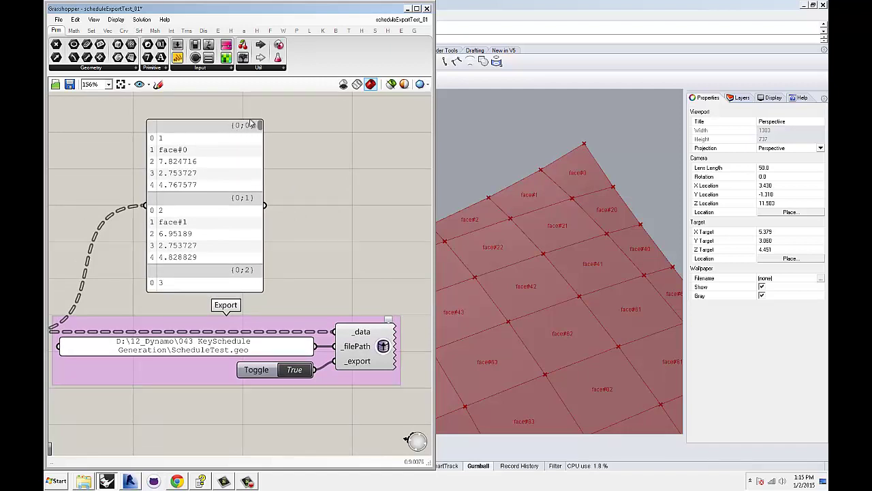
{"action": "left_click_drag", "start_coordinate": [260, 113], "coordinate": [261, 179]}
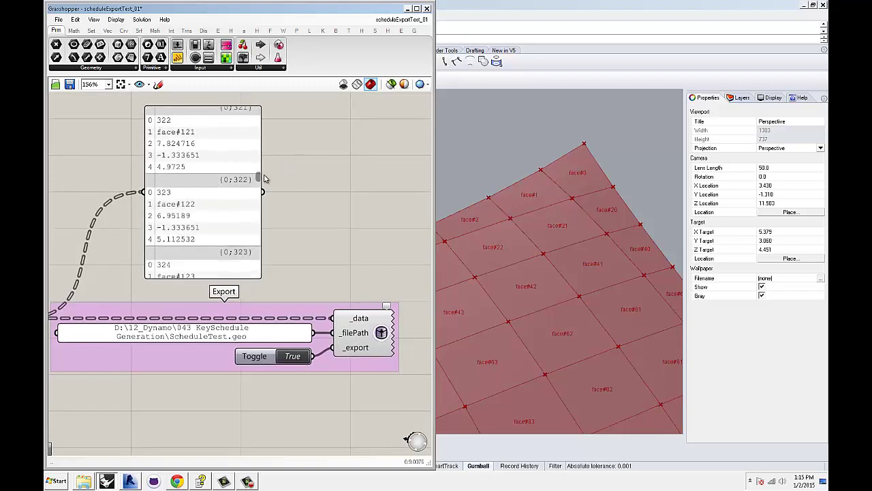
{"action": "right_click_drag", "start_coordinate": [326, 203], "coordinate": [314, 199]}
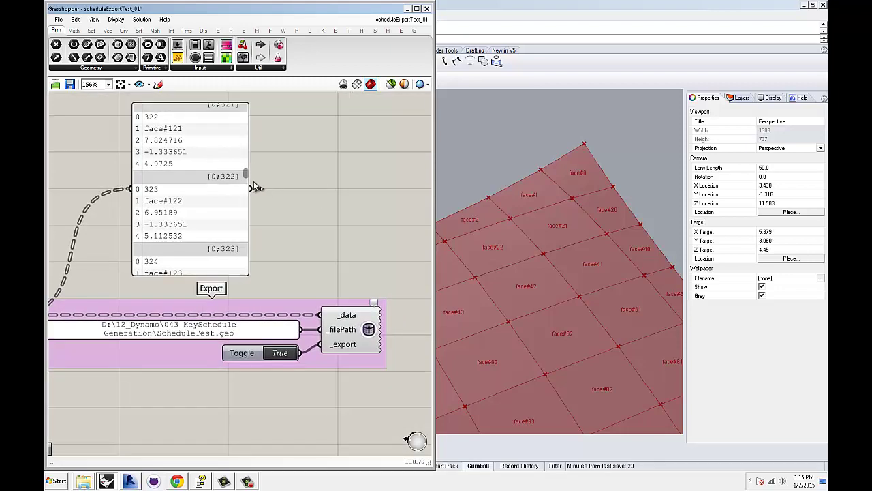
{"action": "left_click_drag", "start_coordinate": [247, 175], "coordinate": [248, 227]}
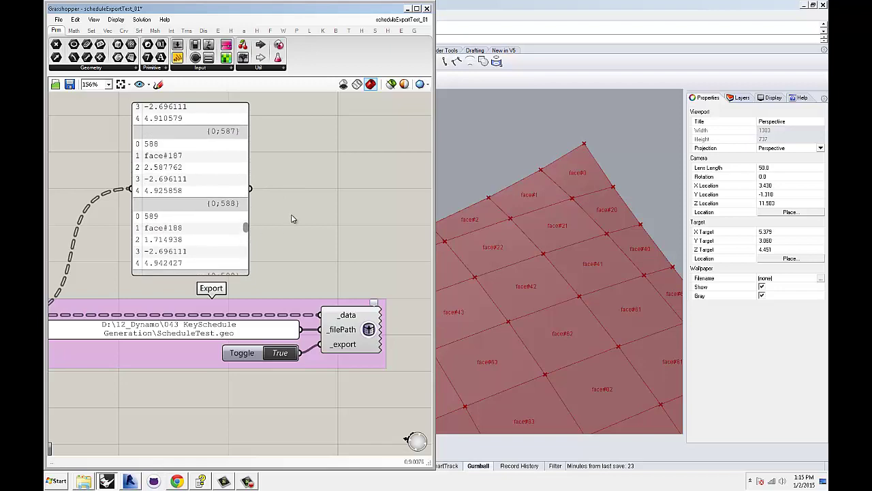
Step: Shift the output panel slightly further along above the Export group, away from the incoming data wire
{"action": "right_click_drag", "start_coordinate": [305, 213], "coordinate": [302, 218]}
{"action": "left_click_drag", "start_coordinate": [199, 222], "coordinate": [231, 207]}
{"action": "left_click", "coordinate": [340, 197]}
{"action": "scroll", "coordinate": [342, 216], "scroll_direction": "down", "scroll_amount": 1}
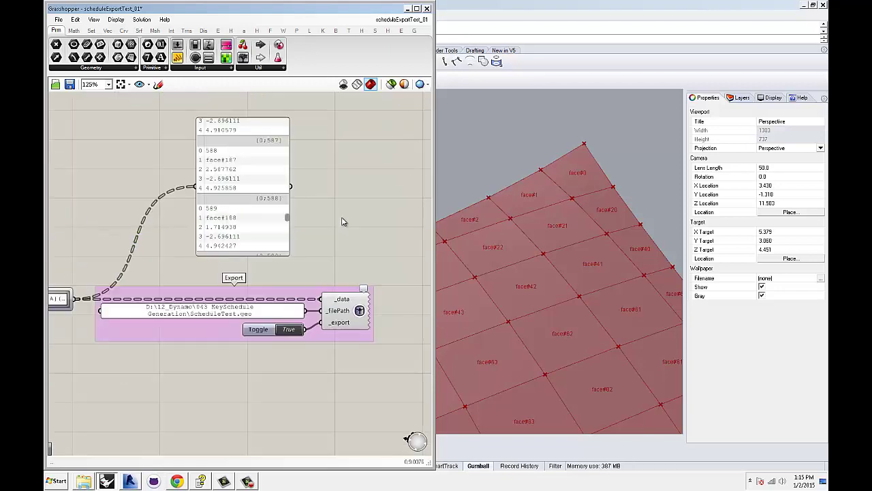
{"action": "right_click_drag", "start_coordinate": [341, 217], "coordinate": [315, 219]}
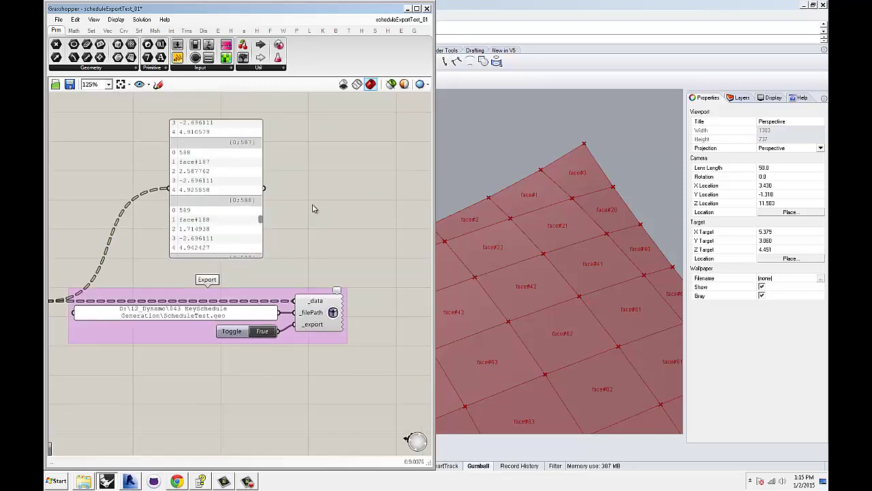
Step: Switch to the _keySchedule_02.dyn graph in Dynamo, checking the Revit sheet A101 behind it on the way
{"action": "left_click", "coordinate": [131, 482]}
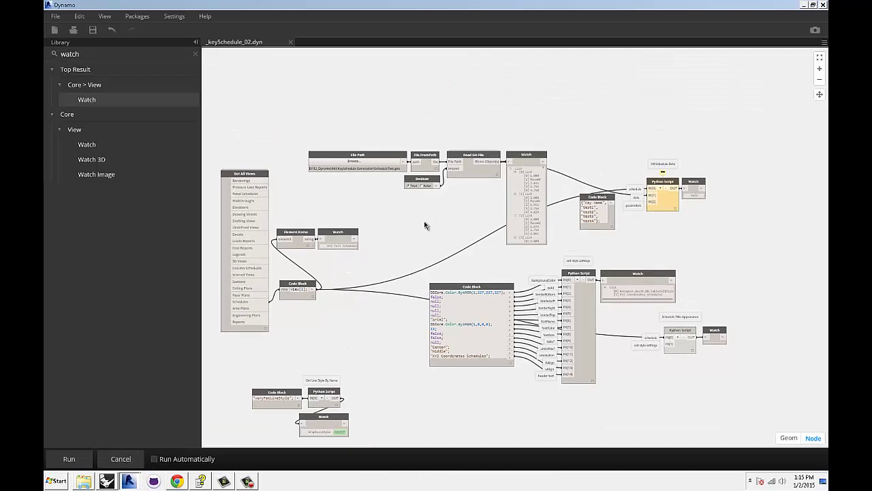
{"action": "left_click", "coordinate": [804, 4]}
{"action": "left_click", "coordinate": [129, 482]}
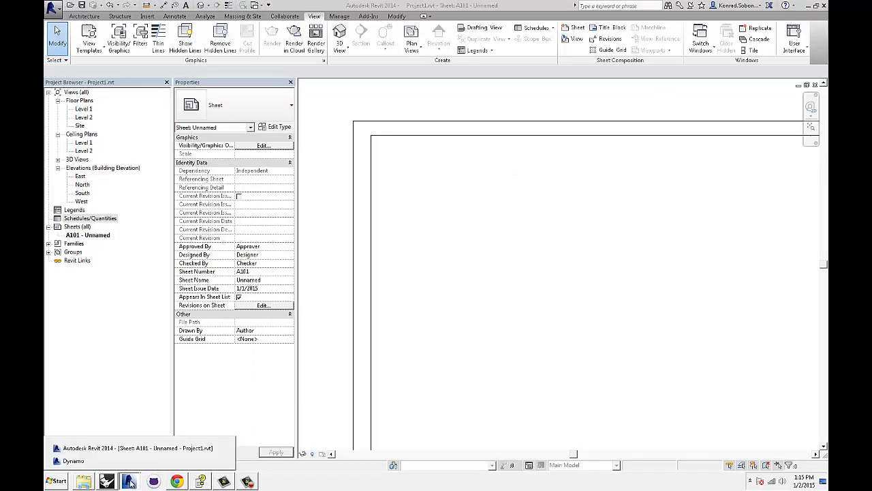
{"action": "left_click", "coordinate": [74, 461]}
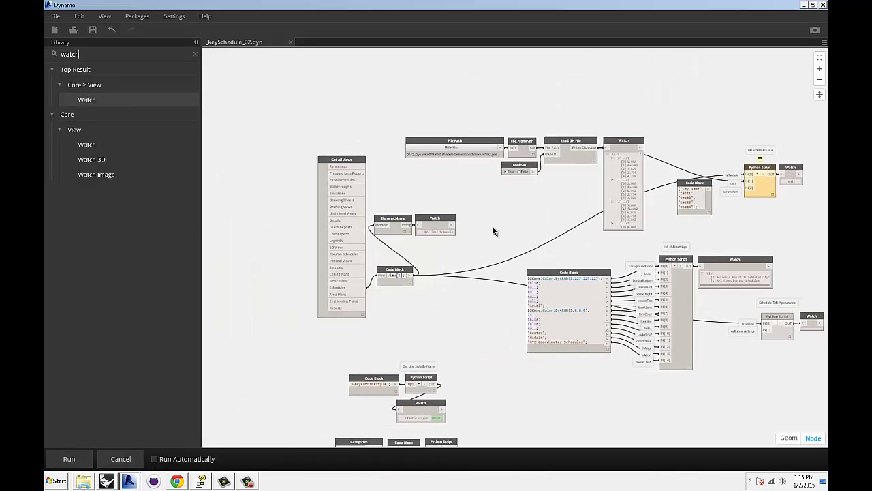
Step: Disconnect the wires feeding the data and schedule inputs of the Fill Schedule Data Python Script node
{"action": "scroll", "coordinate": [767, 204], "scroll_direction": "up", "scroll_amount": 3}
{"action": "left_click", "coordinate": [767, 169]}
{"action": "left_click", "coordinate": [719, 146]}
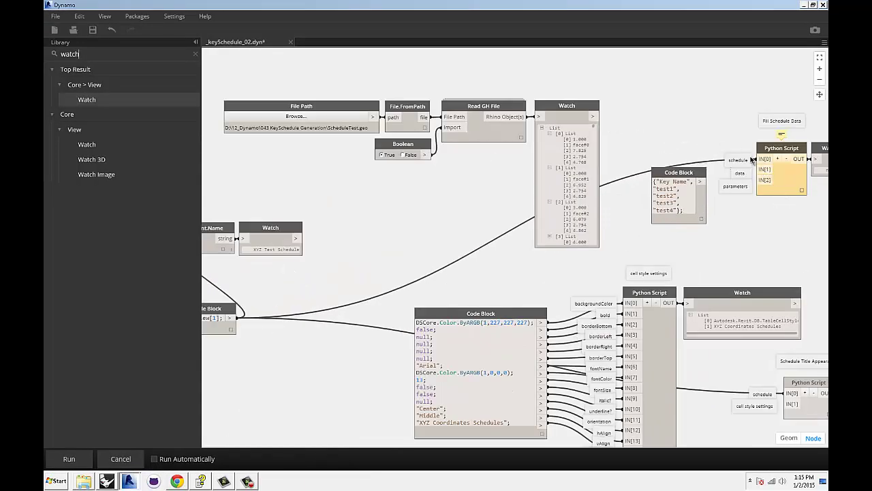
{"action": "left_click", "coordinate": [761, 160]}
{"action": "left_click", "coordinate": [684, 136]}
{"action": "scroll", "coordinate": [678, 137], "scroll_direction": "down", "scroll_amount": 3}
{"action": "middle_click_drag", "start_coordinate": [655, 144], "coordinate": [650, 141]}
{"action": "scroll", "coordinate": [320, 230], "scroll_direction": "up", "scroll_amount": 2}
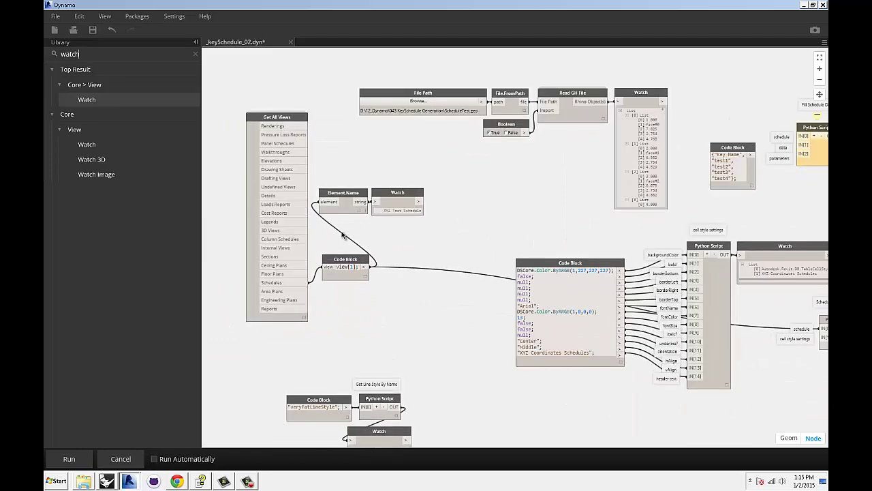
Step: Set the File Path node to ScheduleTest.geo from the 043 KeySchedule Generation folder
{"action": "middle_click_drag", "start_coordinate": [383, 232], "coordinate": [478, 248]}
{"action": "scroll", "coordinate": [465, 257], "scroll_direction": "up", "scroll_amount": 1}
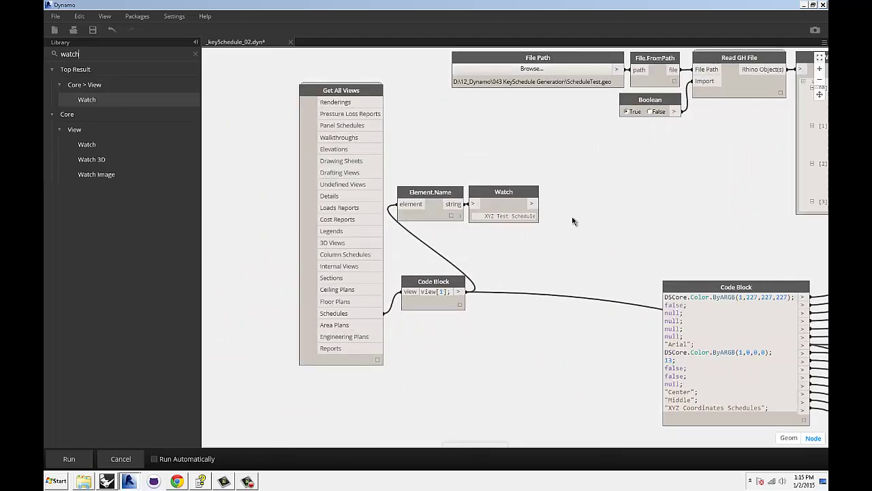
{"action": "scroll", "coordinate": [573, 220], "scroll_direction": "down", "scroll_amount": 2}
{"action": "middle_click_drag", "start_coordinate": [690, 193], "coordinate": [430, 249]}
{"action": "middle_click_drag", "start_coordinate": [392, 226], "coordinate": [497, 253]}
{"action": "scroll", "coordinate": [449, 227], "scroll_direction": "up", "scroll_amount": 3}
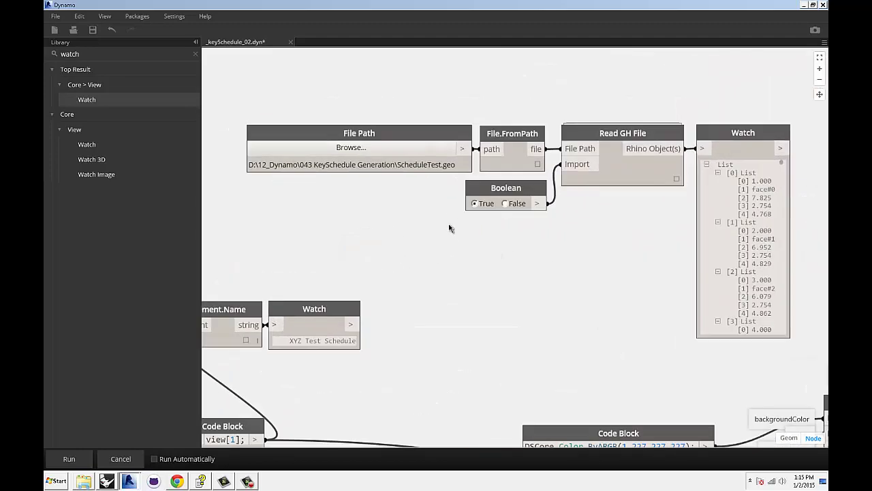
{"action": "left_click", "coordinate": [363, 148]}
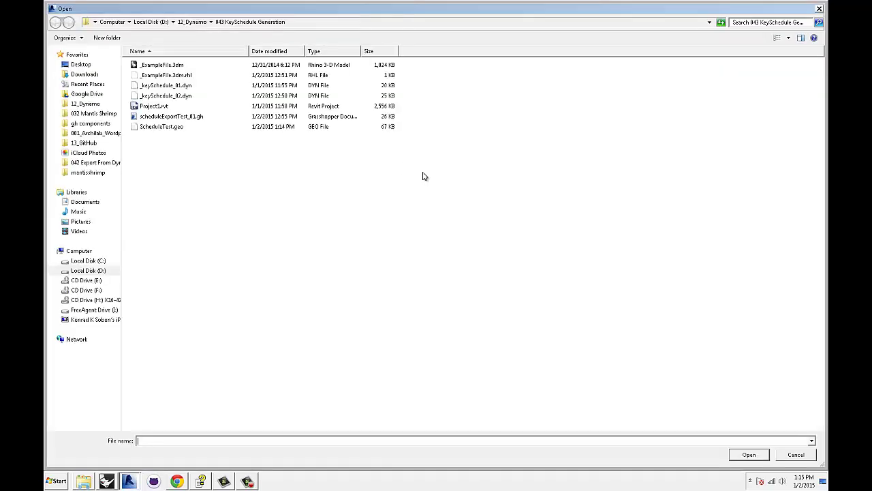
{"action": "double_click", "coordinate": [162, 127]}
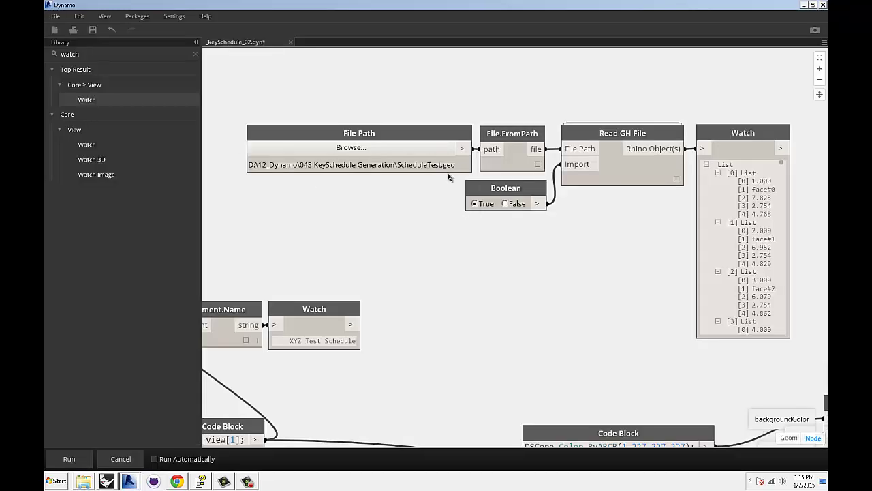
Step: Inspect the Read GH File node and the Boolean node feeding its Import input
{"action": "scroll", "coordinate": [445, 260], "scroll_direction": "up", "scroll_amount": 2}
{"action": "left_click", "coordinate": [481, 187]}
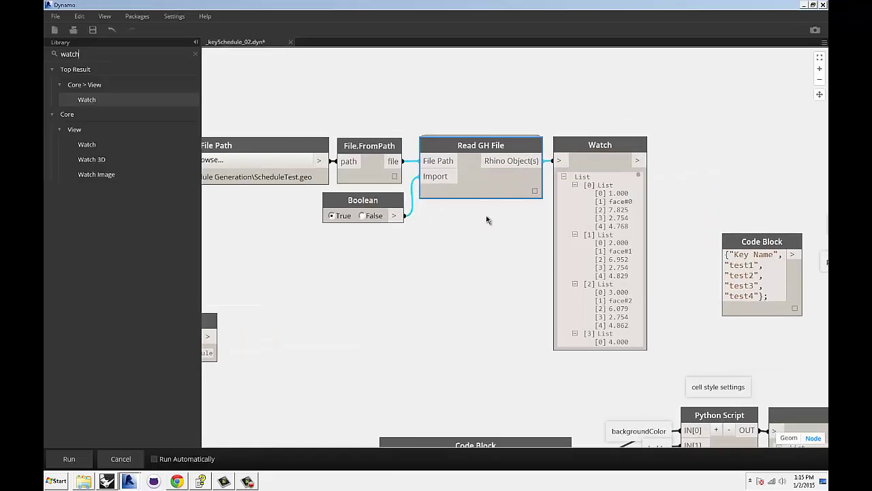
{"action": "left_click", "coordinate": [487, 217]}
{"action": "middle_click_drag", "start_coordinate": [489, 247], "coordinate": [482, 247]}
{"action": "left_click_drag", "start_coordinate": [383, 200], "coordinate": [381, 198]}
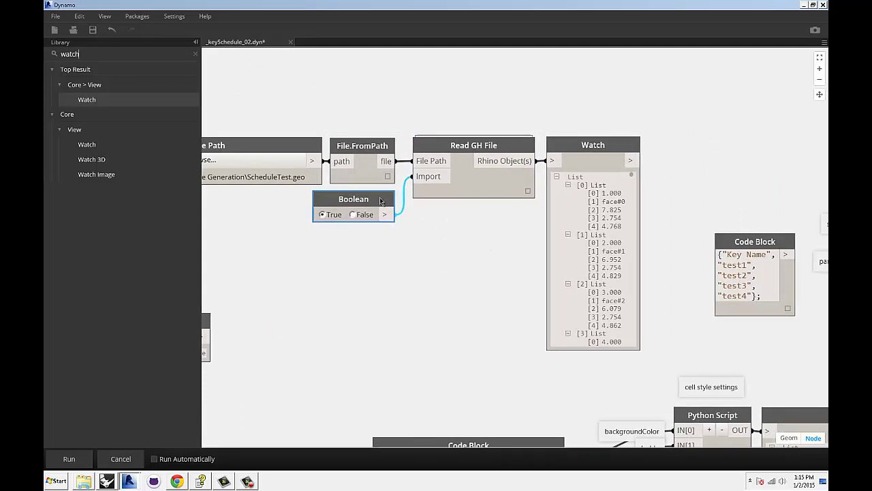
{"action": "left_click", "coordinate": [497, 254]}
Step: Examine the imported indices, face names and coordinates in the Watch node after Read GH File, including later entries
{"action": "middle_click_drag", "start_coordinate": [497, 255], "coordinate": [410, 247]}
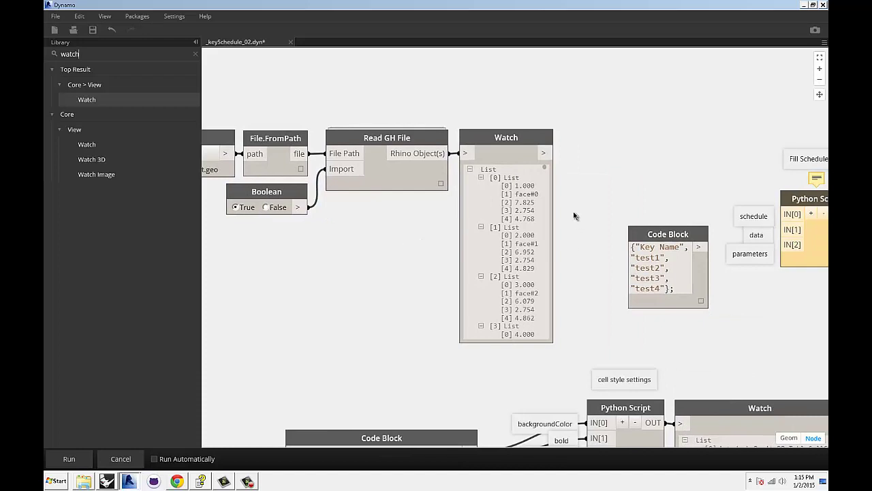
{"action": "middle_click_drag", "start_coordinate": [574, 216], "coordinate": [556, 221]}
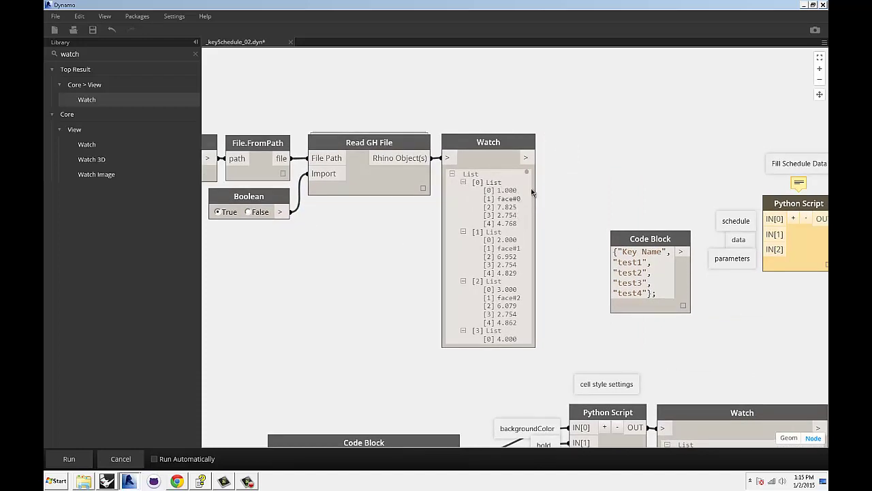
{"action": "left_click_drag", "start_coordinate": [528, 175], "coordinate": [561, 306]}
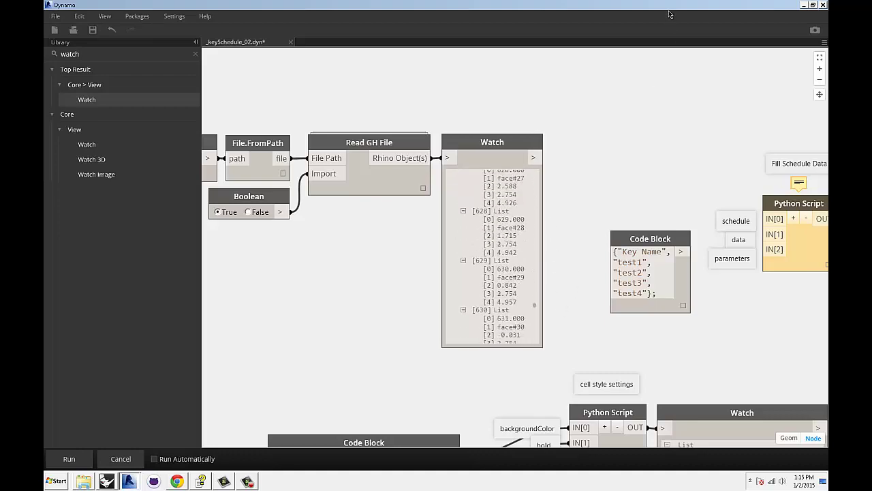
Step: Place Dynamo on the left half of the screen, minimise Revit, zoom out Rhino's labelled surface, and place Grasshopper on the right half
{"action": "left_click_drag", "start_coordinate": [224, 16], "coordinate": [45, 102]}
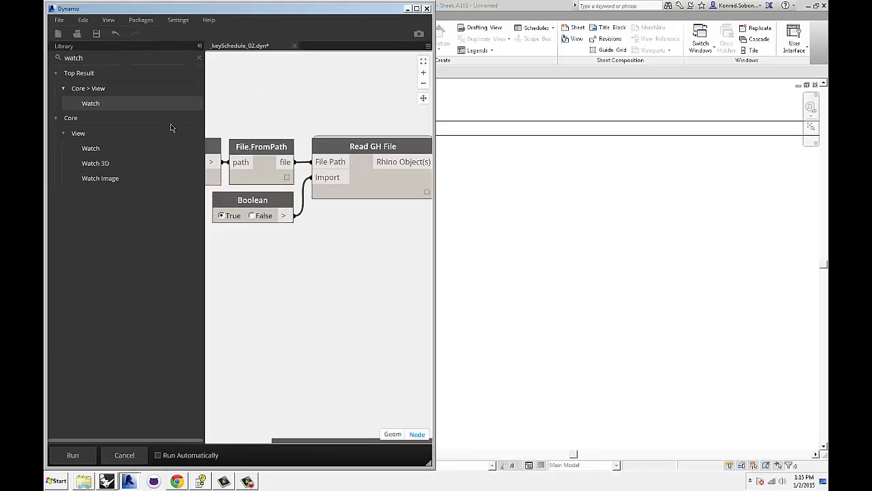
{"action": "left_click", "coordinate": [811, 7]}
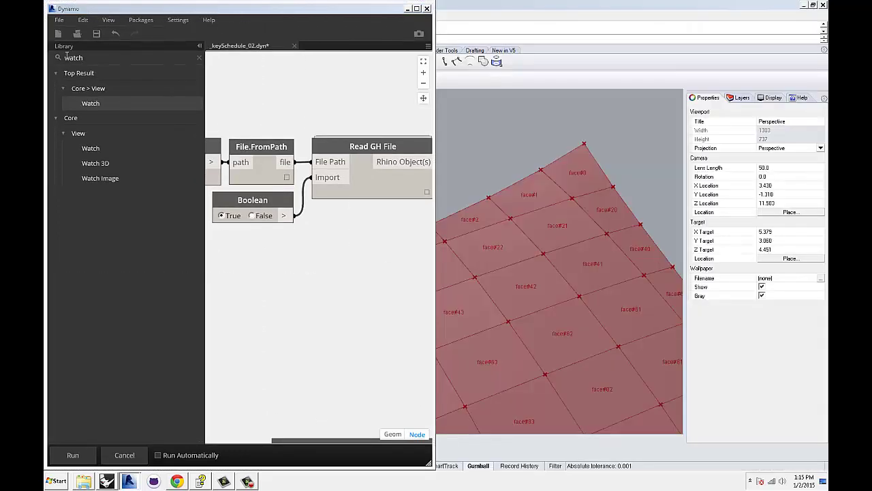
{"action": "left_click", "coordinate": [573, 195]}
{"action": "scroll", "coordinate": [559, 197], "scroll_direction": "down", "scroll_amount": 8}
{"action": "right_click_drag", "start_coordinate": [557, 199], "coordinate": [566, 192]}
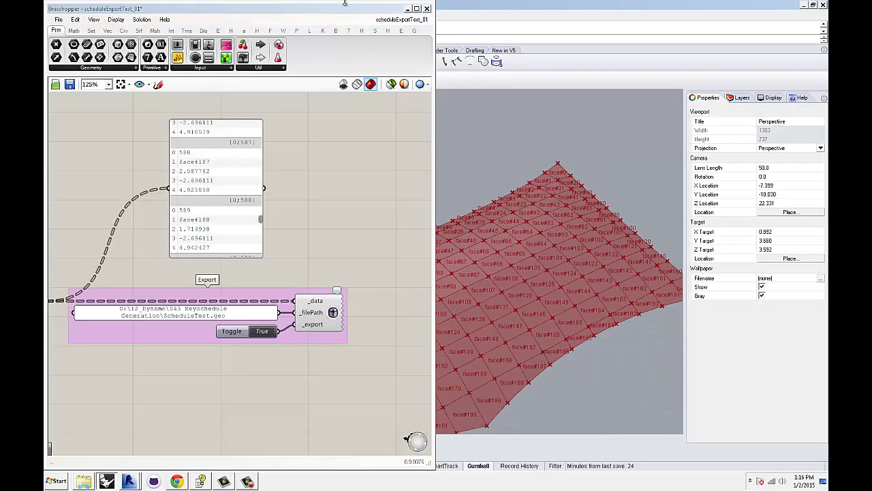
{"action": "left_click_drag", "start_coordinate": [347, 8], "coordinate": [781, 9]}
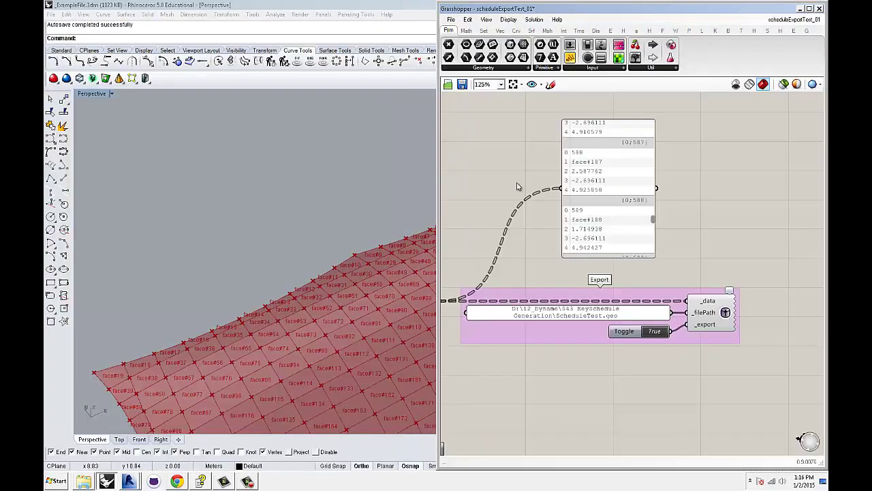
Step: Move the Rhino window to the right half of the screen, behind Grasshopper, leaving Dynamo visible beside it
{"action": "left_click_drag", "start_coordinate": [367, 3], "coordinate": [46, 41]}
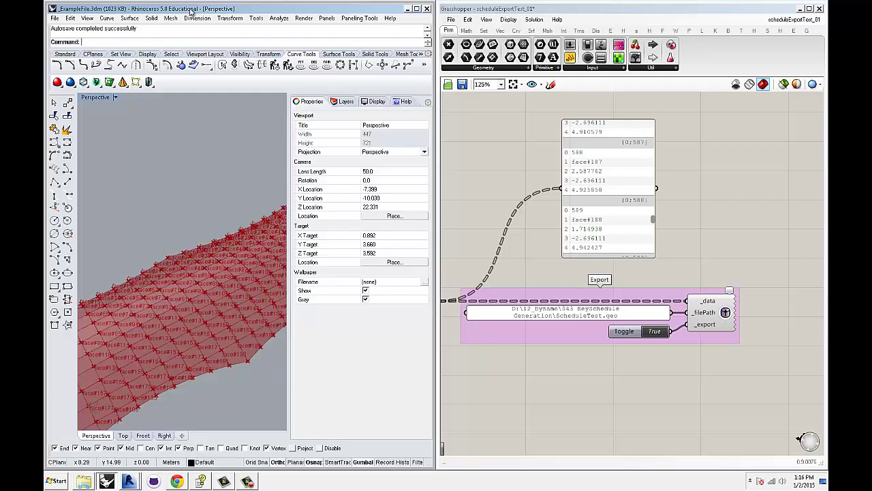
{"action": "left_click_drag", "start_coordinate": [190, 9], "coordinate": [584, 8]}
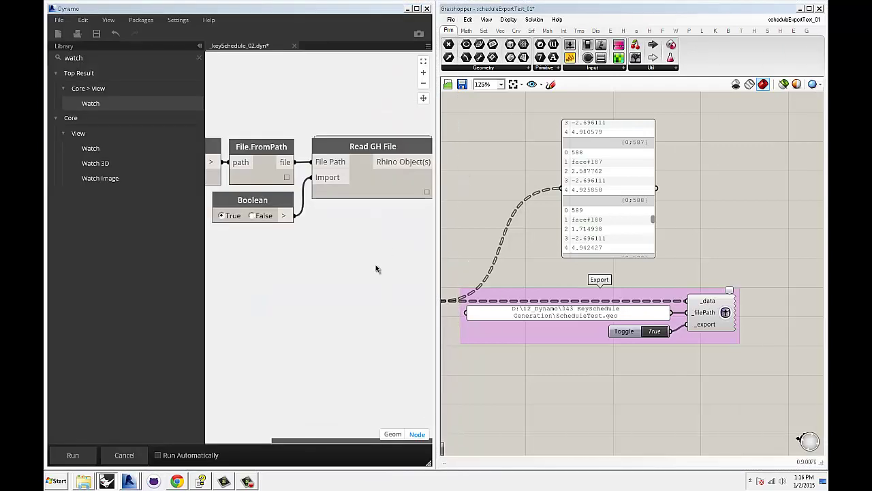
{"action": "left_click", "coordinate": [355, 229]}
{"action": "scroll", "coordinate": [354, 230], "scroll_direction": "down", "scroll_amount": 4}
{"action": "middle_click_drag", "start_coordinate": [353, 244], "coordinate": [280, 235]}
{"action": "scroll", "coordinate": [387, 199], "scroll_direction": "up", "scroll_amount": 5}
{"action": "middle_click_drag", "start_coordinate": [391, 203], "coordinate": [428, 149]}
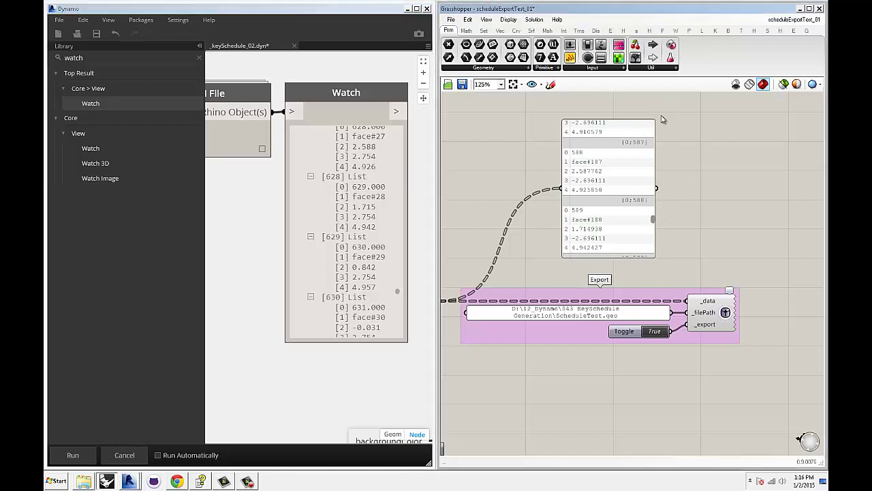
{"action": "left_click", "coordinate": [644, 210]}
{"action": "left_click_drag", "start_coordinate": [652, 221], "coordinate": [675, 103]}
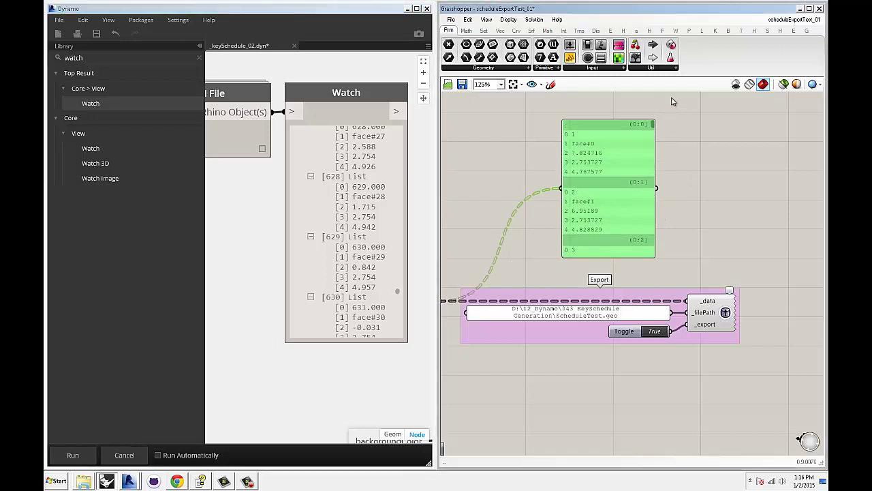
{"action": "left_click", "coordinate": [680, 161]}
{"action": "left_click_drag", "start_coordinate": [398, 293], "coordinate": [404, 117]}
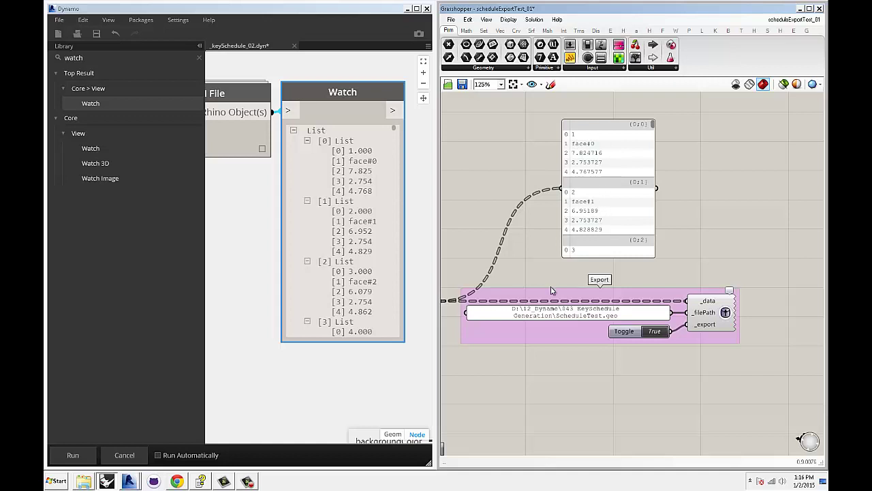
{"action": "mouse_move", "coordinate": [394, 131]}
{"action": "left_mouse_down"}
{"action": "mouse_move", "coordinate": [407, 250]}
{"action": "mouse_move", "coordinate": [402, 350]}
{"action": "mouse_move", "coordinate": [404, 128]}
{"action": "left_mouse_up"}
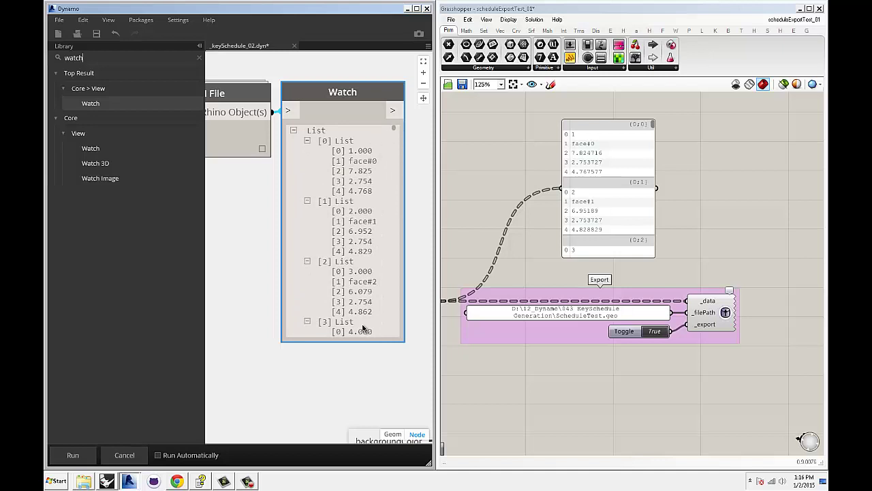
{"action": "left_click", "coordinate": [362, 360]}
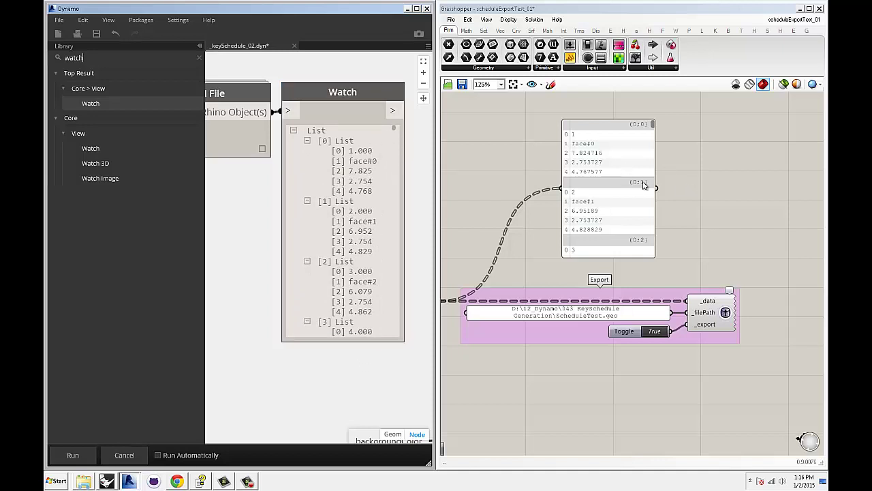
{"action": "left_click_drag", "start_coordinate": [652, 124], "coordinate": [660, 101]}
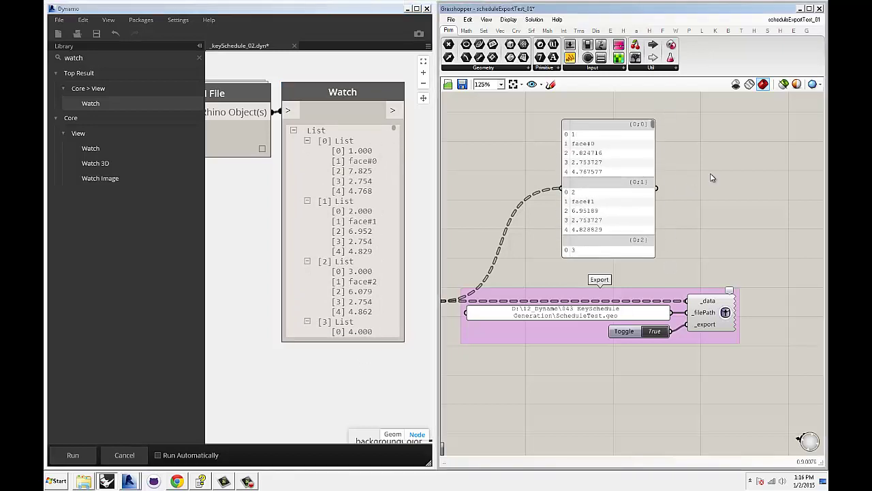
Step: Minimise Grasshopper and Rhino, maximise Dynamo, and look over the graph from Read GH File to the Fill Schedule Data script
{"action": "left_click", "coordinate": [800, 9]}
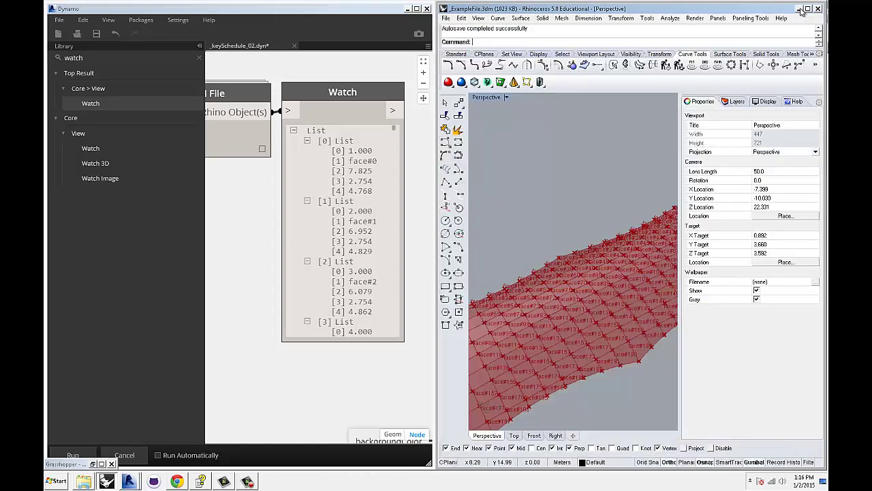
{"action": "left_click", "coordinate": [800, 9]}
{"action": "left_click", "coordinate": [417, 8]}
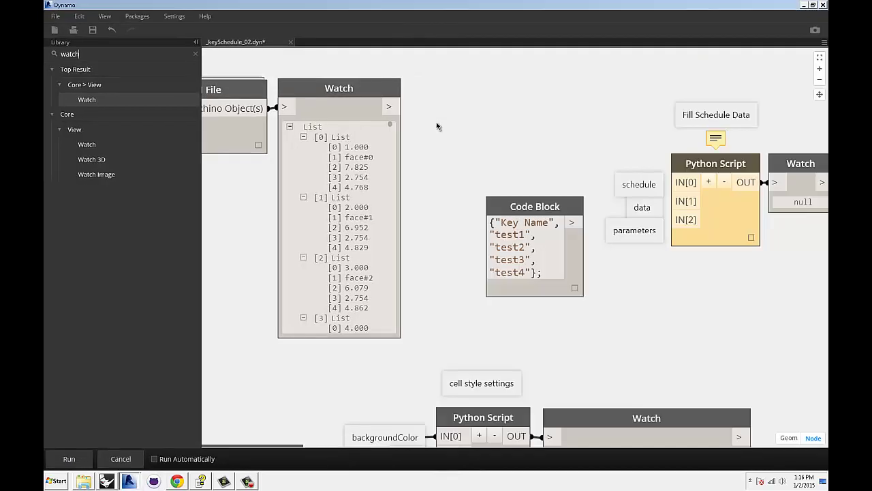
{"action": "middle_click_drag", "start_coordinate": [489, 144], "coordinate": [625, 154]}
{"action": "scroll", "coordinate": [624, 155], "scroll_direction": "down", "scroll_amount": 5}
{"action": "middle_click_drag", "start_coordinate": [472, 205], "coordinate": [417, 207]}
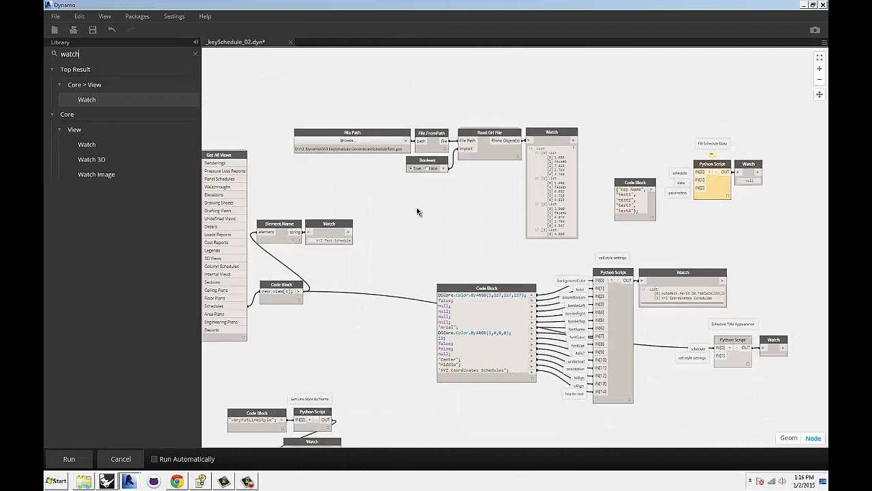
{"action": "scroll", "coordinate": [456, 177], "scroll_direction": "up", "scroll_amount": 4}
{"action": "middle_click_drag", "start_coordinate": [640, 119], "coordinate": [532, 143]}
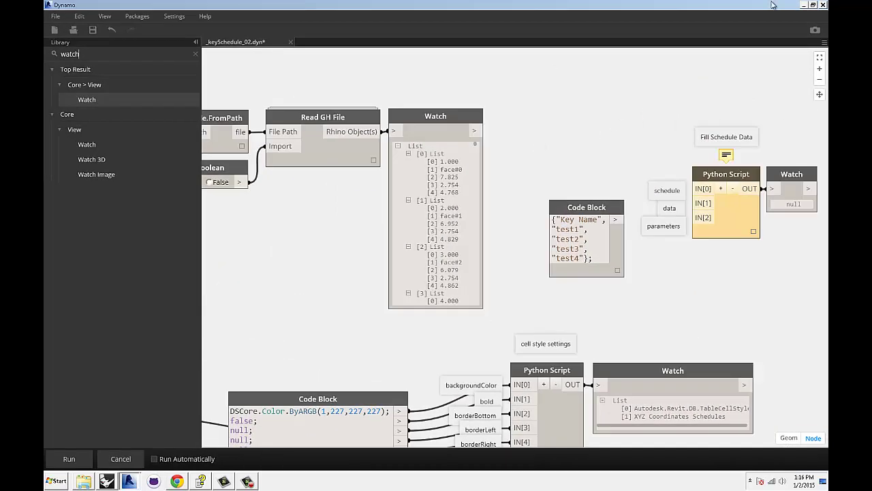
Step: Minimise Dynamo, maximise Revit, and examine the empty drawing area of sheet A101
{"action": "left_click", "coordinate": [803, 5]}
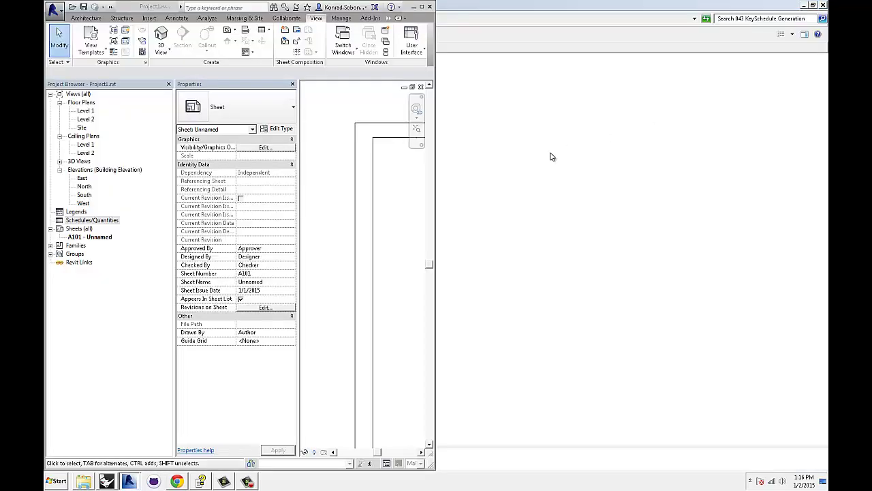
{"action": "left_click", "coordinate": [422, 6]}
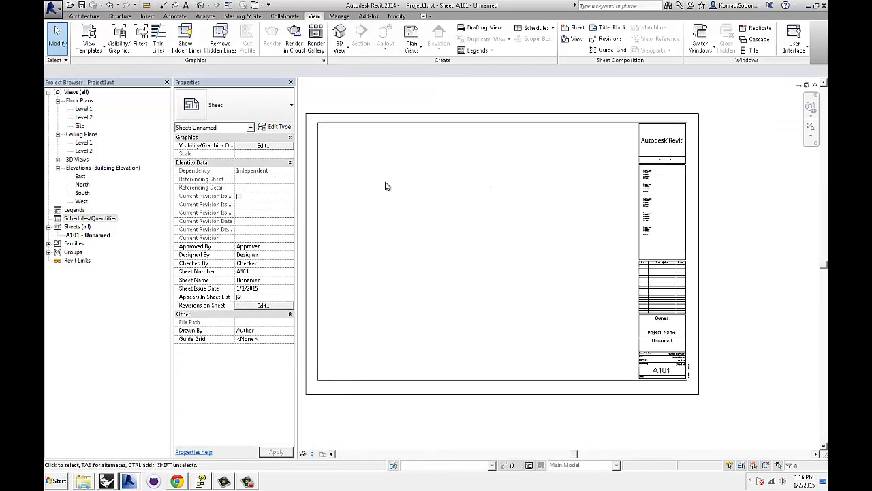
{"action": "scroll", "coordinate": [493, 220], "scroll_direction": "up", "scroll_amount": 4}
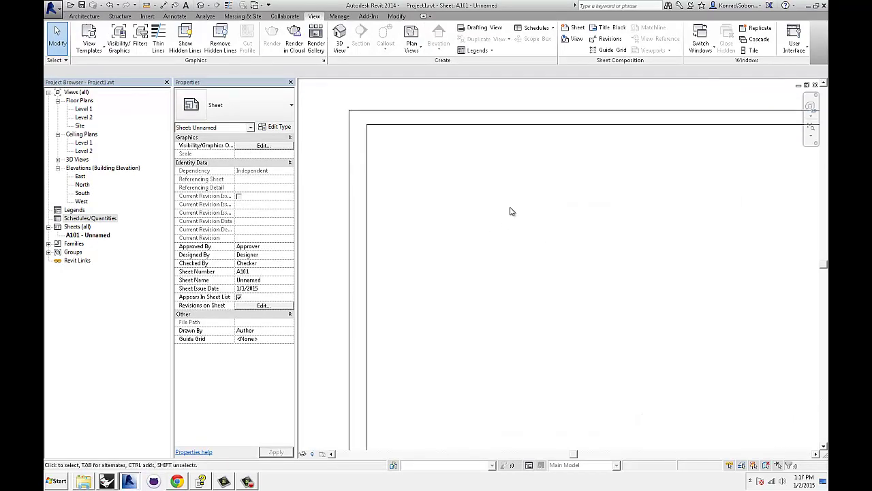
{"action": "scroll", "coordinate": [337, 136], "scroll_direction": "up", "scroll_amount": 1}
{"action": "middle_click_drag", "start_coordinate": [447, 163], "coordinate": [433, 177]}
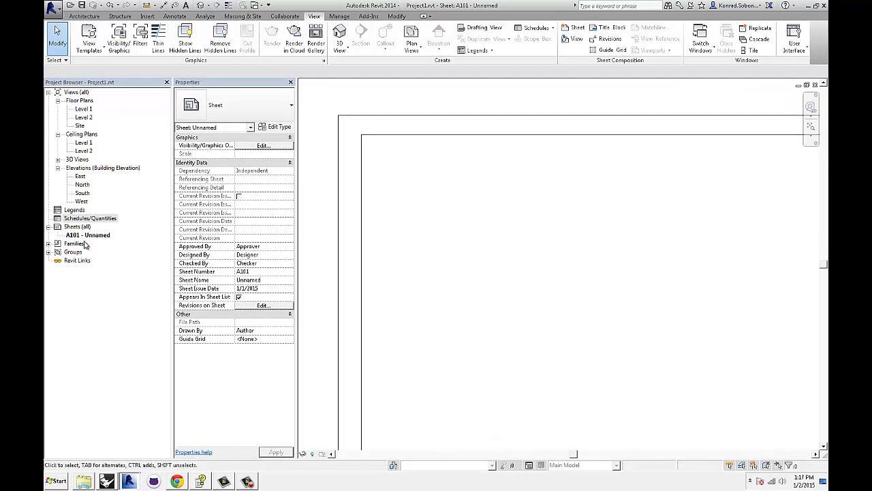
{"action": "middle_click_drag", "start_coordinate": [520, 202], "coordinate": [503, 218]}
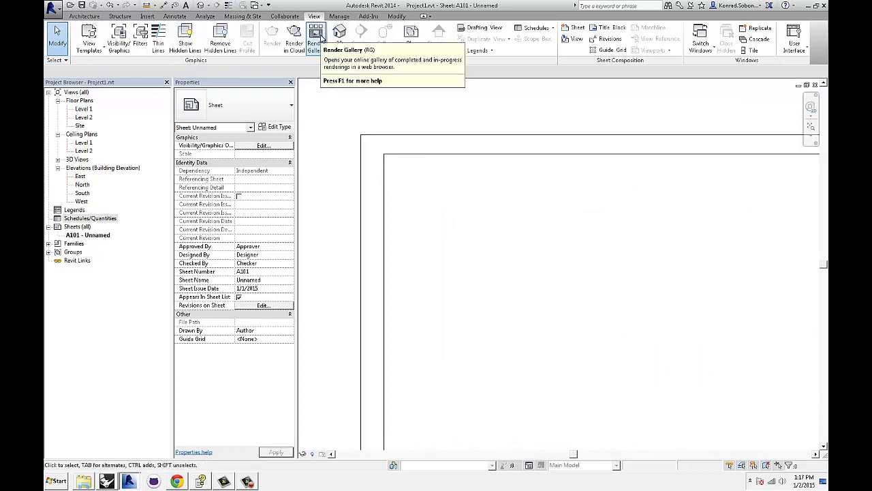
Step: Start a new Schedule/Quantities schedule without saving the project, and enlarge the New Schedule dialog to show more categories
{"action": "left_click", "coordinate": [527, 28]}
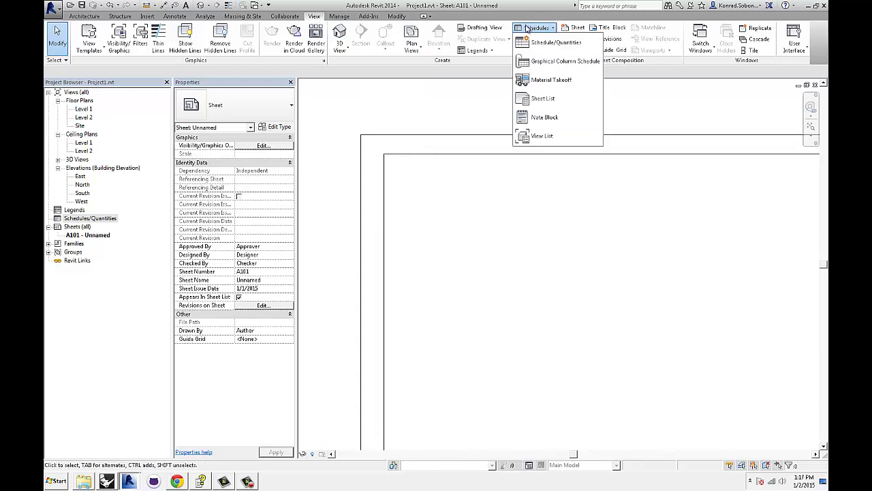
{"action": "left_click", "coordinate": [536, 45]}
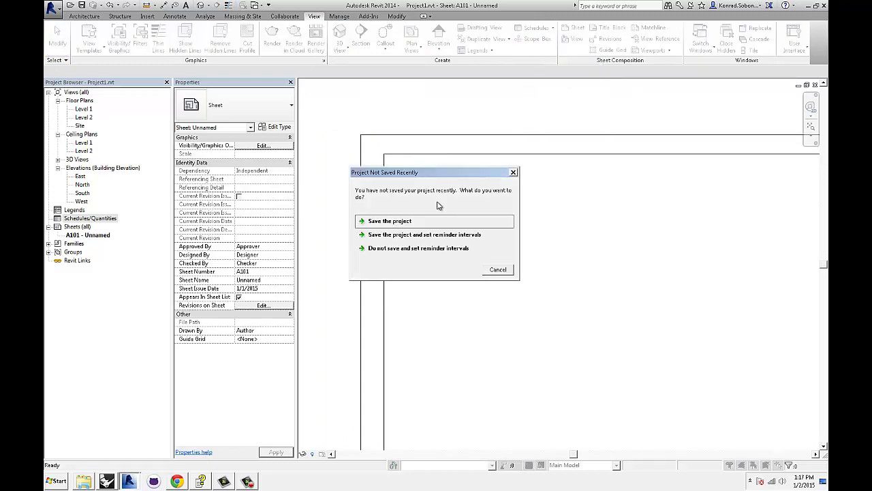
{"action": "key", "text": "Escape"}
{"action": "left_click_drag", "start_coordinate": [469, 108], "coordinate": [376, 96]}
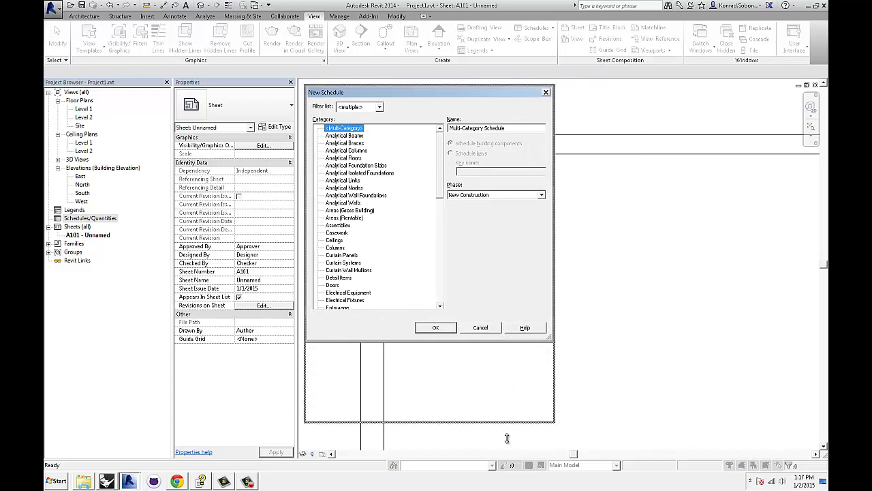
{"action": "left_click_drag", "start_coordinate": [508, 438], "coordinate": [508, 442]}
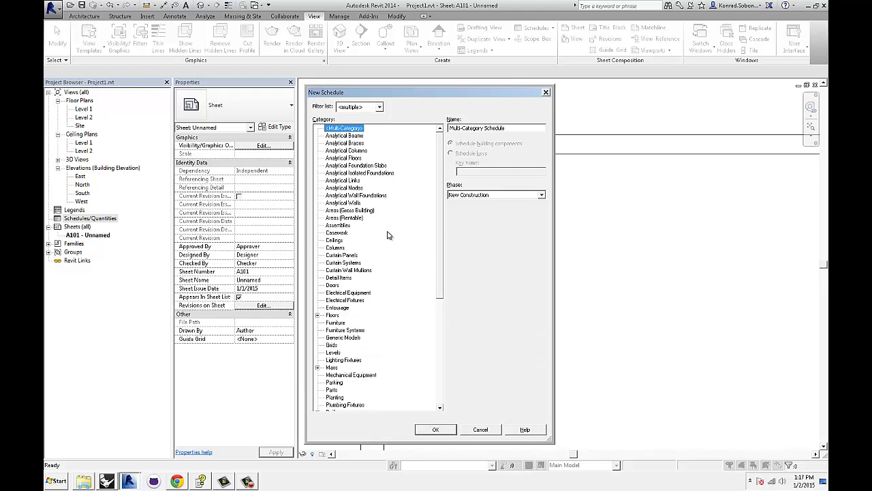
Step: Choose the Analytical Nodes category with the Structure filter enabled, and set up the new schedule as Schedule keys
{"action": "left_click", "coordinate": [344, 188]}
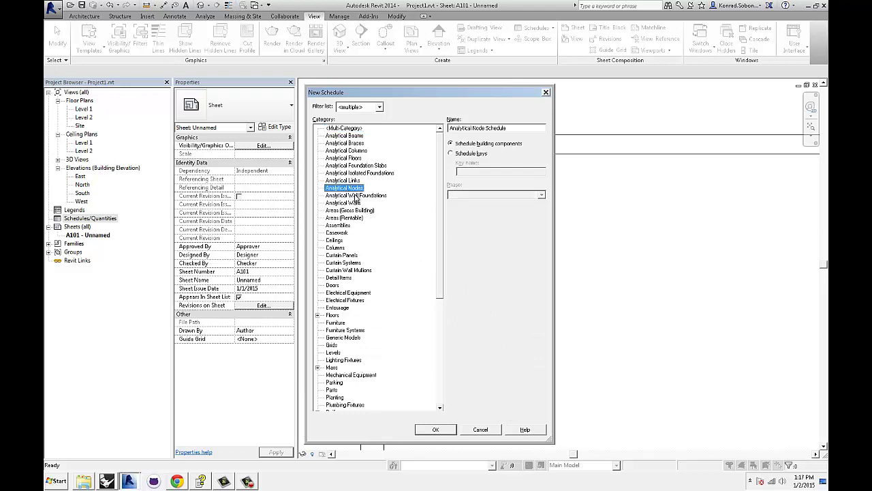
{"action": "left_click", "coordinate": [379, 107]}
{"action": "left_click", "coordinate": [340, 124]}
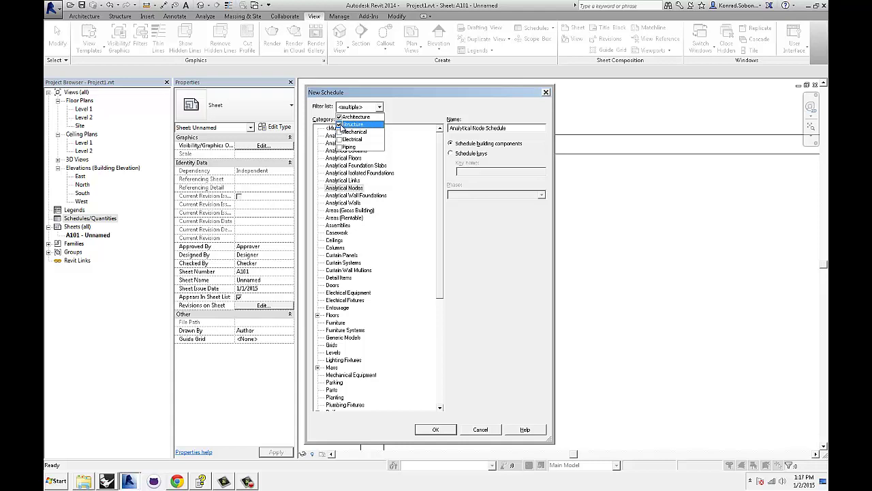
{"action": "left_click", "coordinate": [347, 125]}
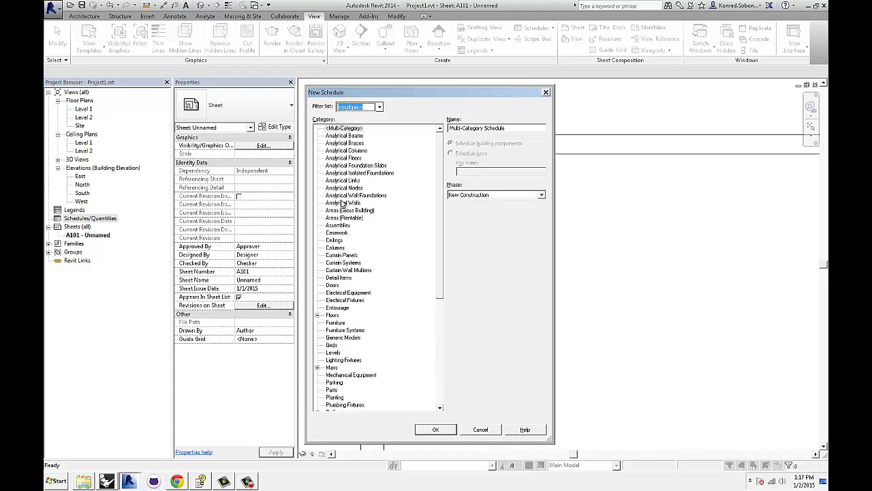
{"action": "left_click", "coordinate": [345, 188]}
{"action": "left_click", "coordinate": [345, 202]}
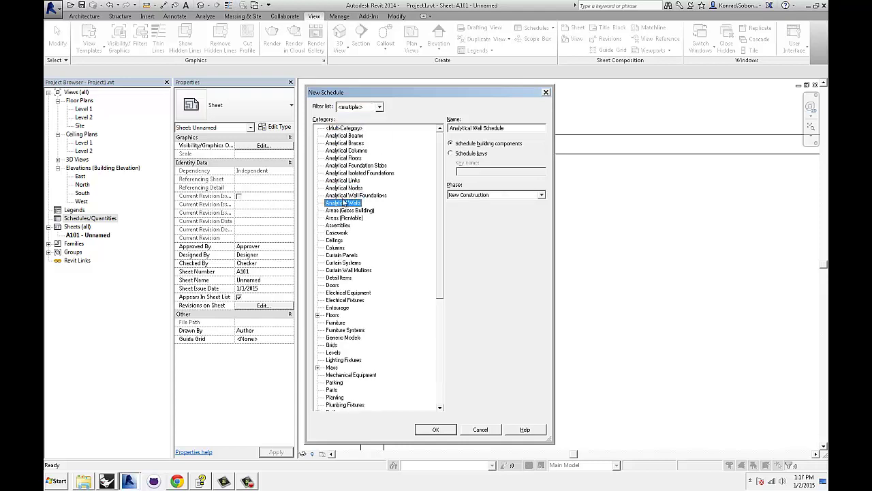
{"action": "left_click", "coordinate": [342, 189]}
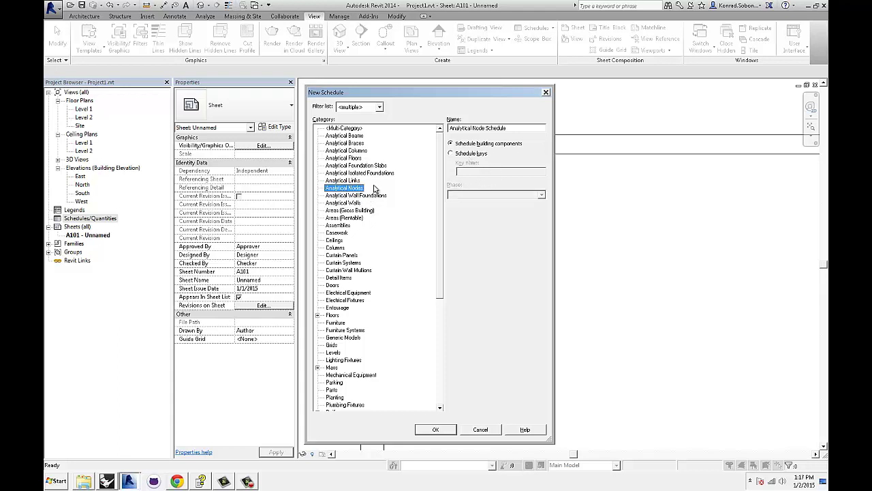
{"action": "left_click", "coordinate": [471, 153]}
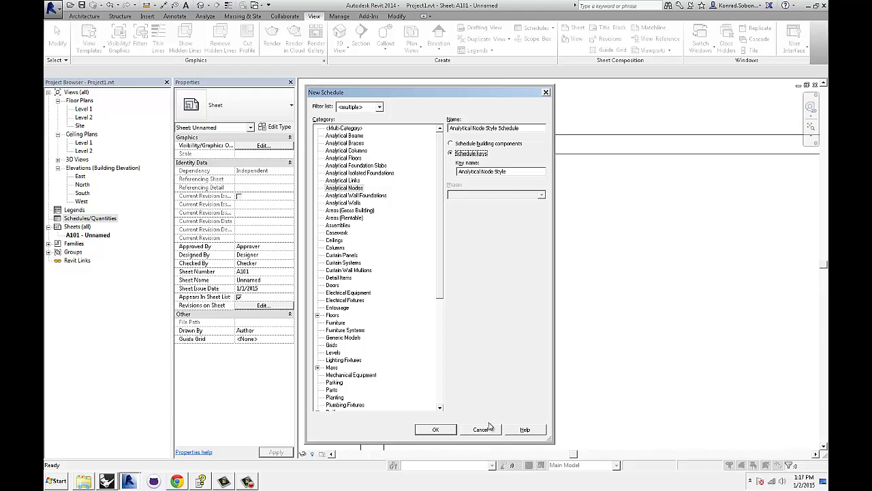
{"action": "left_click", "coordinate": [435, 429]}
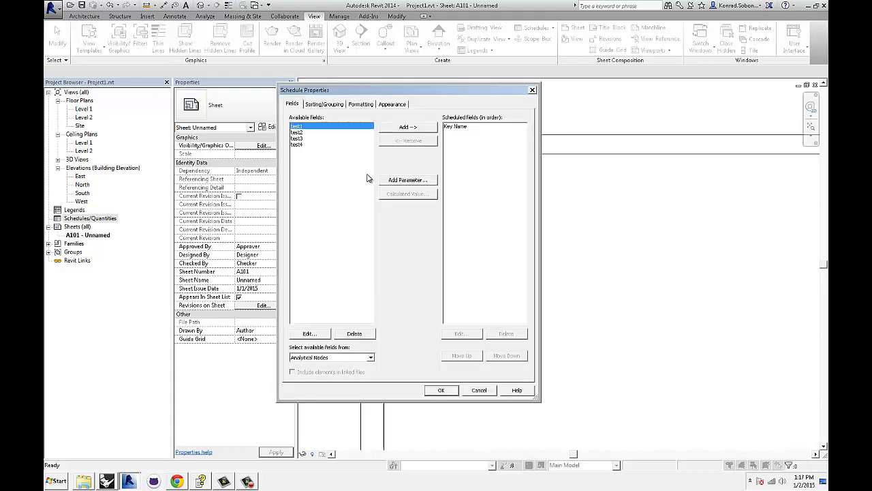
Step: Add a project parameter named adfadf of type Text to the scheduled fields and create the key schedule
{"action": "left_click", "coordinate": [304, 146], "text": "shift"}
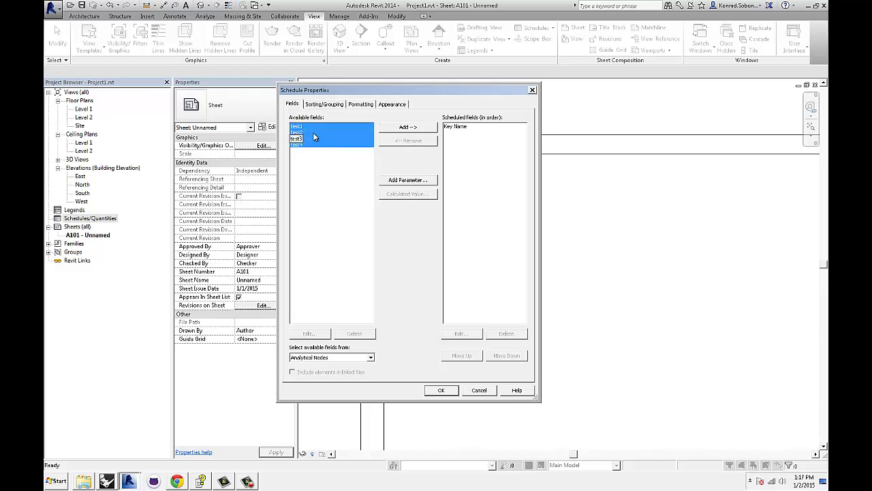
{"action": "left_click", "coordinate": [298, 127]}
{"action": "left_click", "coordinate": [404, 181]}
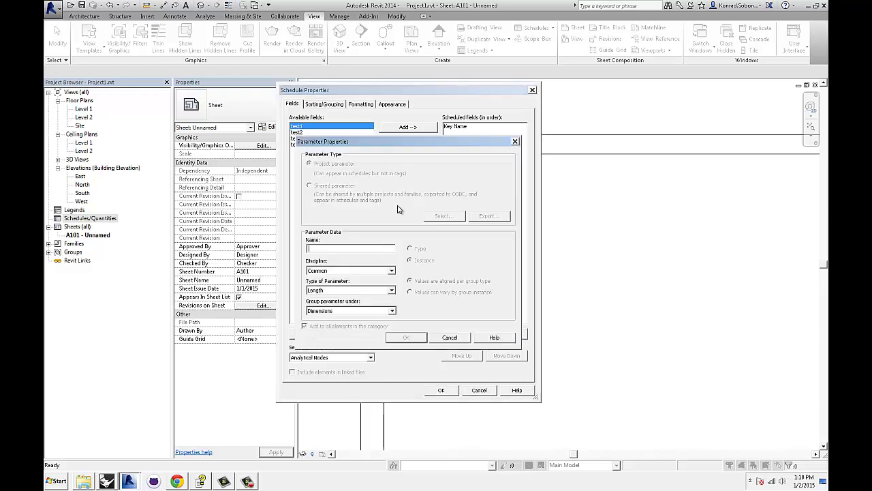
{"action": "left_click", "coordinate": [333, 249]}
{"action": "type", "text": "adfadf"}
{"action": "left_click", "coordinate": [330, 292]}
{"action": "left_click", "coordinate": [341, 300]}
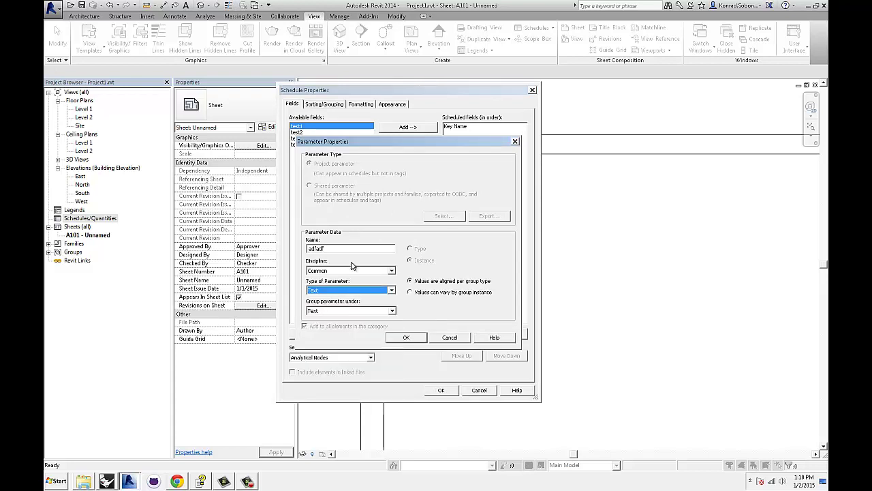
{"action": "left_click", "coordinate": [419, 340]}
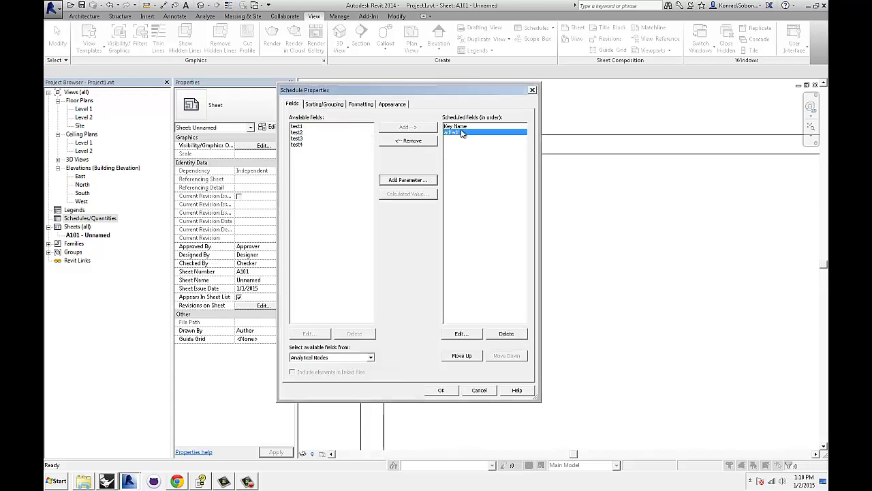
{"action": "left_click", "coordinate": [441, 391]}
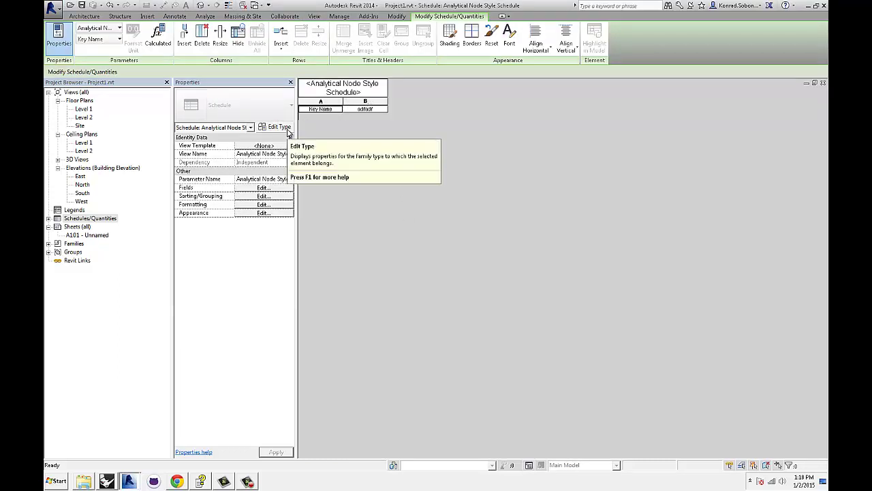
Step: Look at the options for inserting rows into the Analytical Node Style Schedule
{"action": "left_click", "coordinate": [282, 41]}
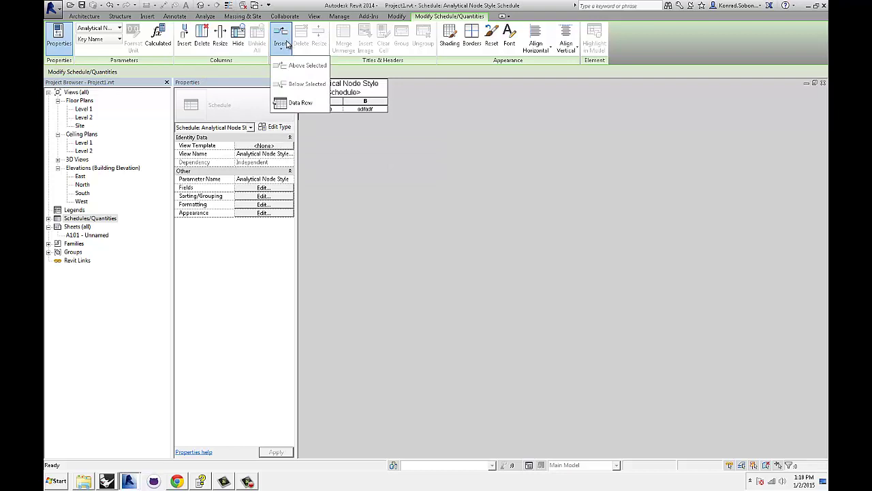
{"action": "left_click", "coordinate": [287, 45]}
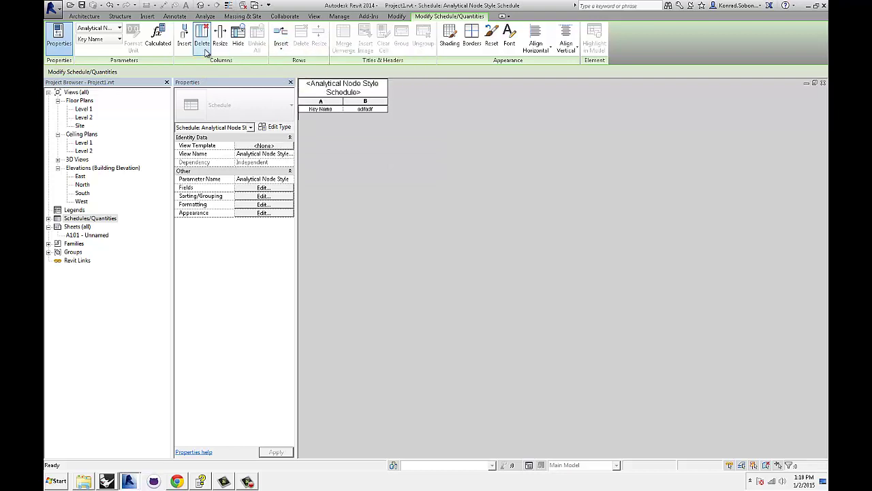
Step: Insert four data rows into the Analytical Node Style Schedule
{"action": "left_click", "coordinate": [285, 48]}
{"action": "left_click", "coordinate": [300, 104]}
{"action": "left_click", "coordinate": [282, 42]}
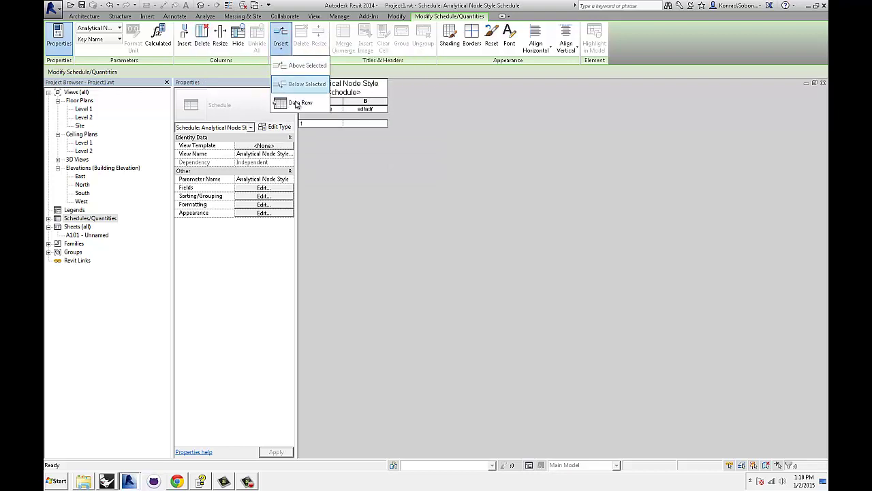
{"action": "left_click", "coordinate": [300, 103]}
{"action": "left_click", "coordinate": [282, 43]}
{"action": "left_click", "coordinate": [301, 104]}
{"action": "left_click", "coordinate": [282, 42]}
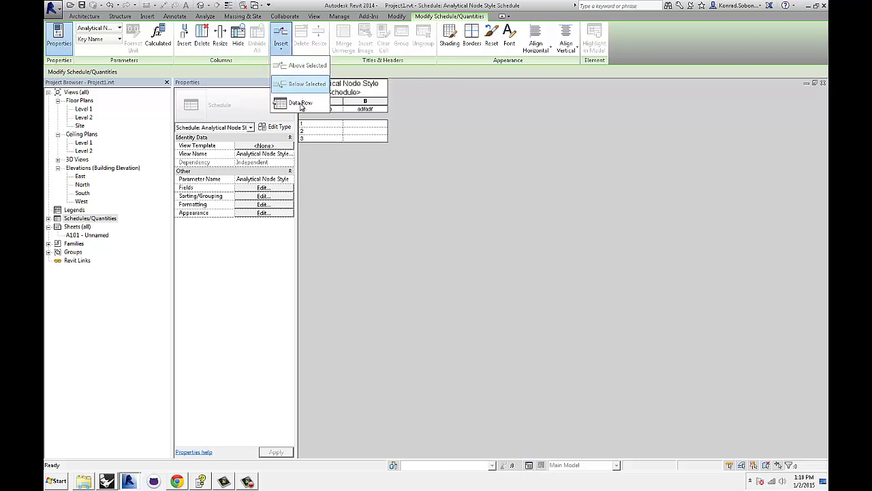
{"action": "left_click", "coordinate": [301, 104]}
Step: Widen the adfadf column and fill it with adfasdf in row 1 and asdfasdf in rows 2 to 4
{"action": "left_click", "coordinate": [354, 126]}
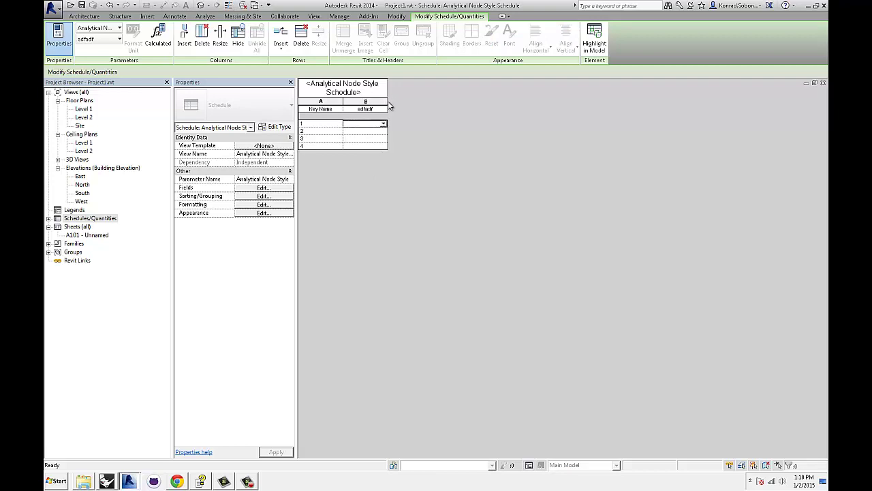
{"action": "left_click_drag", "start_coordinate": [387, 101], "coordinate": [579, 102]}
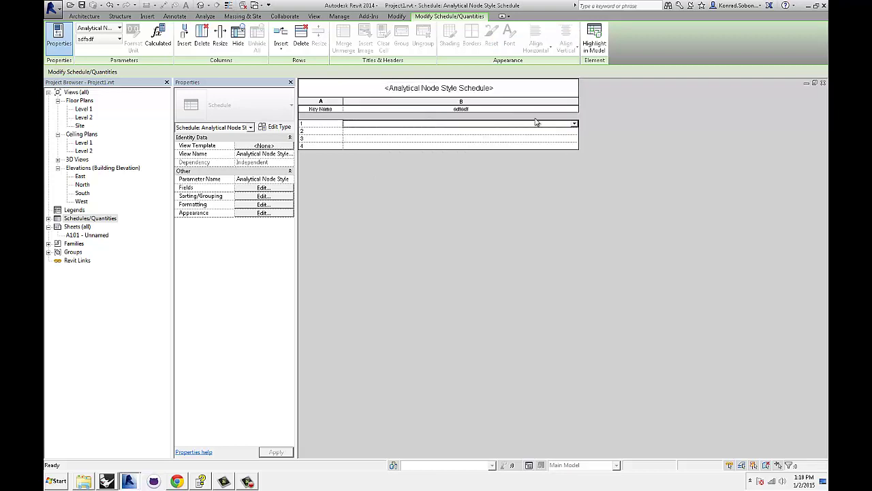
{"action": "type", "text": "adfasdf"}
{"action": "left_click", "coordinate": [361, 131]}
{"action": "type", "text": "asdfasdf"}
{"action": "left_click", "coordinate": [365, 140]}
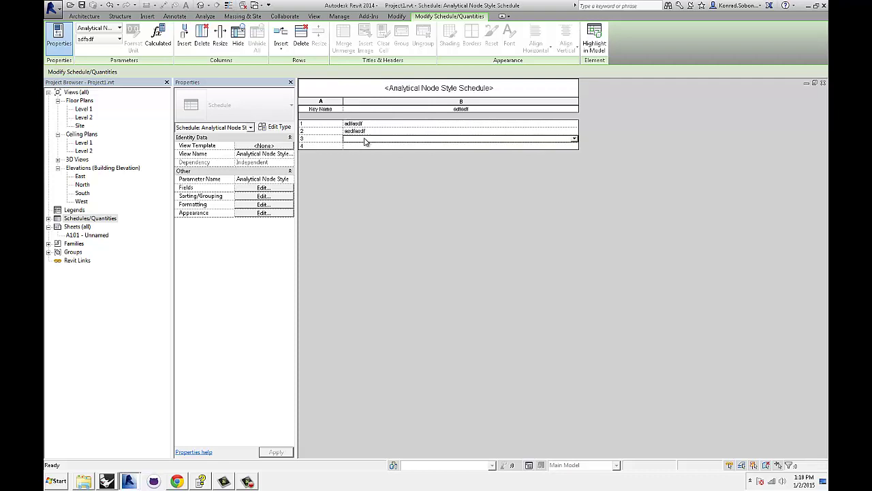
{"action": "type", "text": "asdfasdf"}
{"action": "left_click", "coordinate": [366, 146]}
{"action": "type", "text": "asdfasdf"}
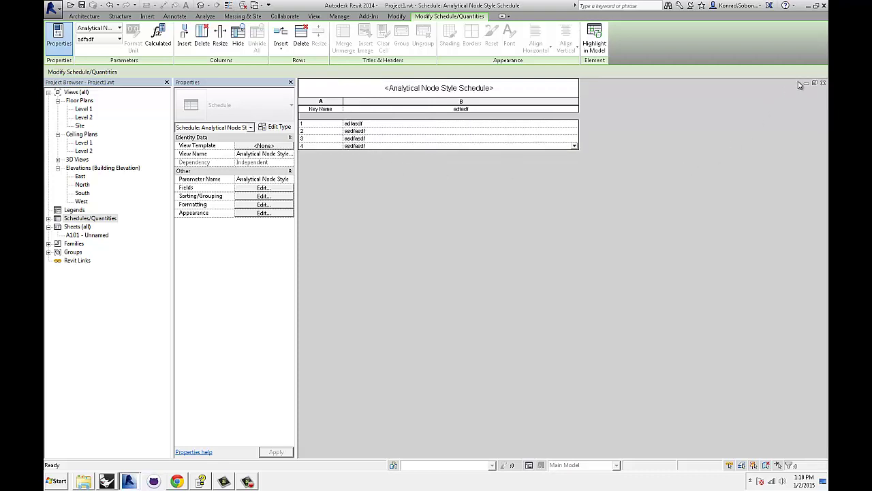
Step: Close the schedule view and place the Analytical Node Style Schedule on sheet A101 - Unnamed
{"action": "left_click", "coordinate": [822, 82]}
{"action": "left_click", "coordinate": [88, 235]}
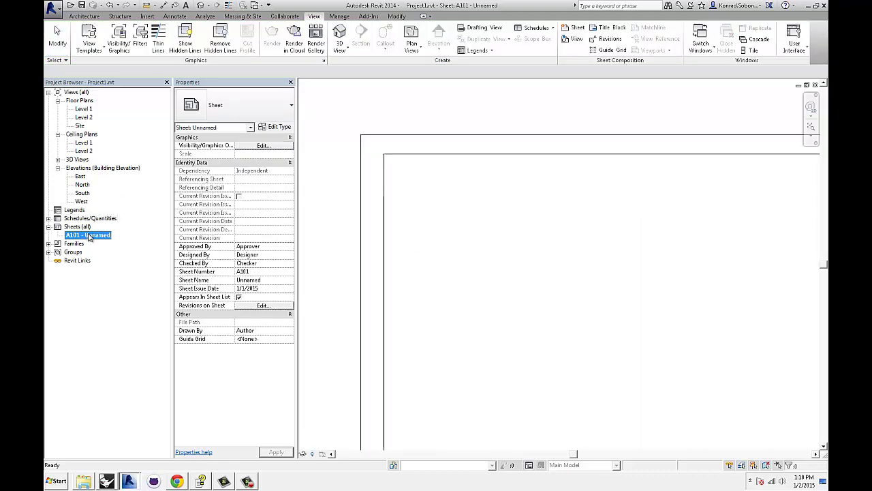
{"action": "double_click", "coordinate": [82, 219]}
{"action": "left_click_drag", "start_coordinate": [84, 227], "coordinate": [596, 216]}
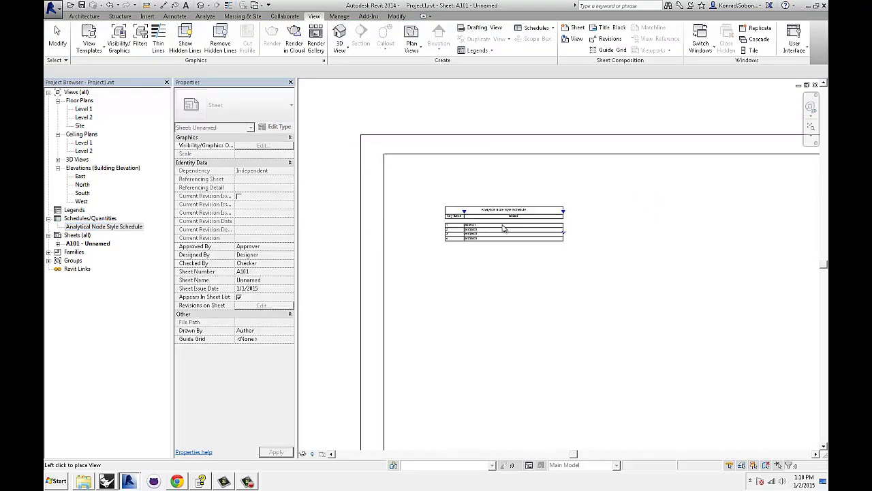
{"action": "left_click", "coordinate": [504, 230]}
{"action": "left_click", "coordinate": [509, 279]}
{"action": "scroll", "coordinate": [486, 254], "scroll_direction": "up", "scroll_amount": 5}
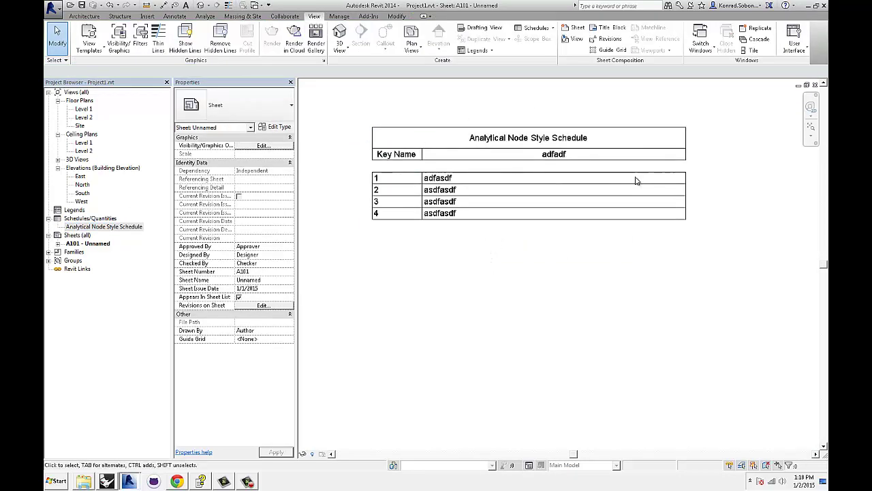
{"action": "scroll", "coordinate": [481, 246], "scroll_direction": "up", "scroll_amount": 1}
{"action": "middle_click_drag", "start_coordinate": [481, 262], "coordinate": [464, 235]}
{"action": "scroll", "coordinate": [455, 274], "scroll_direction": "down", "scroll_amount": 1}
Step: Delete the Analytical Node Style Schedule from the sheet and from the project
{"action": "left_click", "coordinate": [409, 187]}
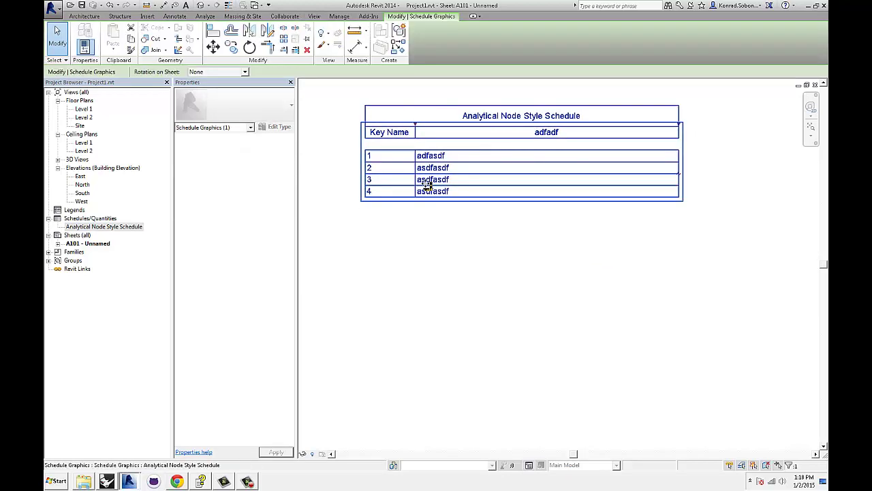
{"action": "key", "text": "Delete"}
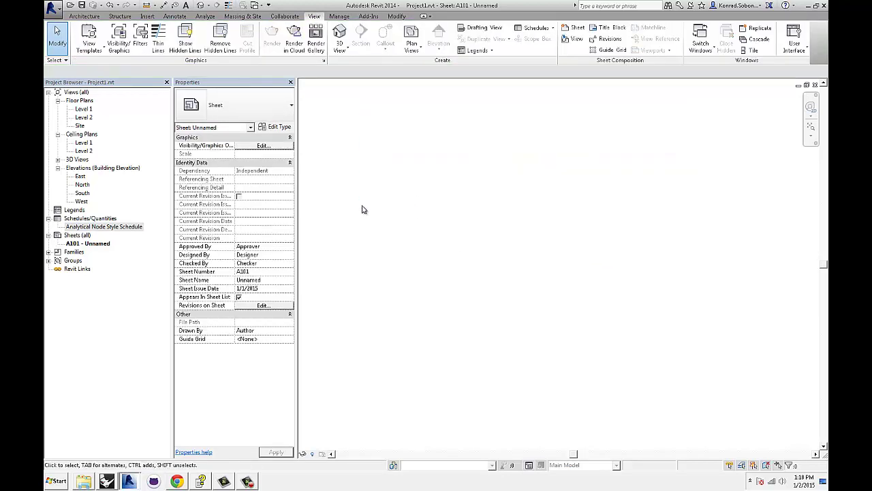
{"action": "right_click", "coordinate": [99, 227]}
{"action": "left_click", "coordinate": [116, 311]}
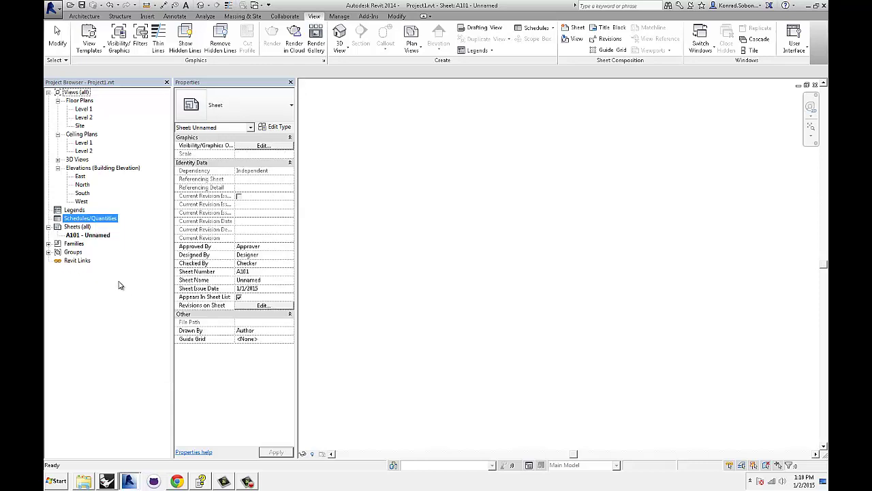
Step: Start a new Schedule/Quantities schedule for the Analytical Nodes category, set up as Schedule keys
{"action": "left_click", "coordinate": [536, 27]}
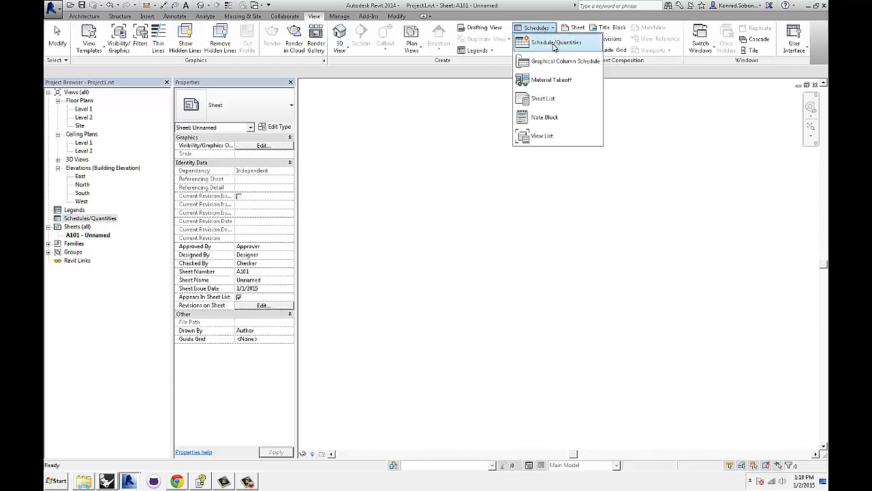
{"action": "left_click", "coordinate": [552, 34]}
{"action": "left_click", "coordinate": [346, 187]}
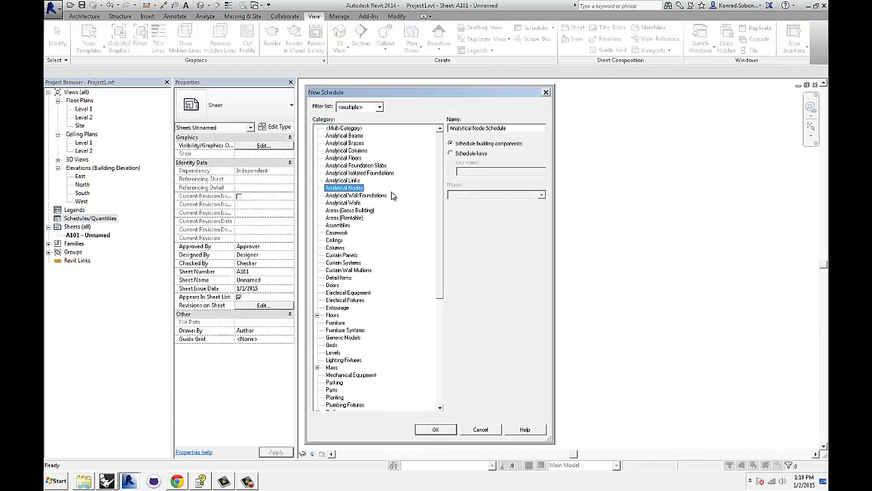
{"action": "left_click", "coordinate": [473, 153]}
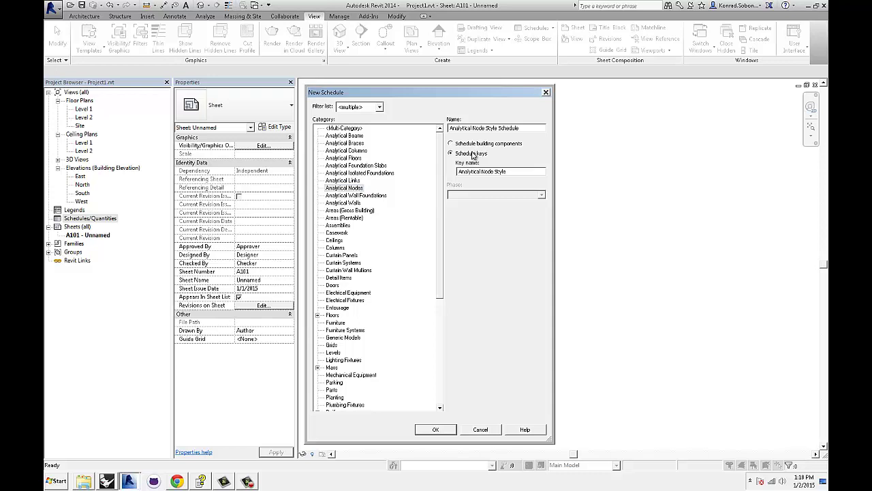
{"action": "left_click", "coordinate": [438, 429]}
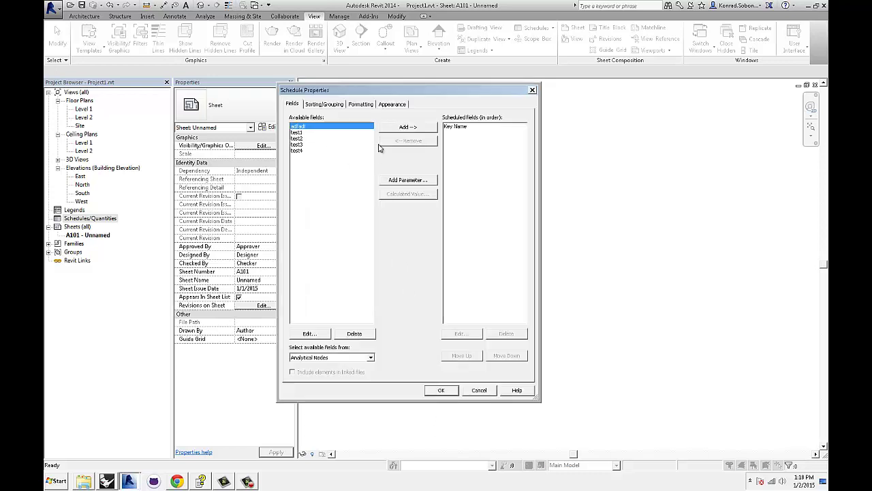
Step: Delete the adfadf parameter and add test1, test2, test3 and test4 to the scheduled fields
{"action": "left_click", "coordinate": [354, 333]}
{"action": "left_click", "coordinate": [461, 246]}
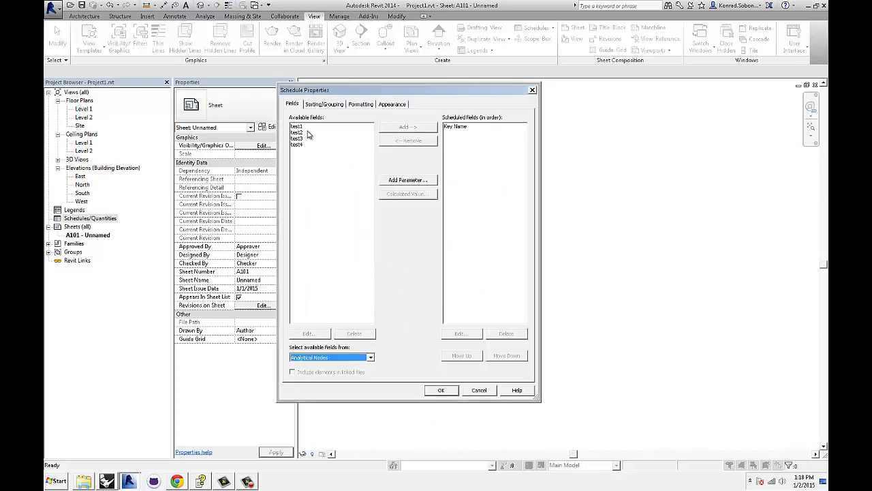
{"action": "left_click", "coordinate": [407, 127]}
{"action": "left_click", "coordinate": [406, 127]}
{"action": "left_click", "coordinate": [407, 127]}
{"action": "left_click", "coordinate": [407, 128]}
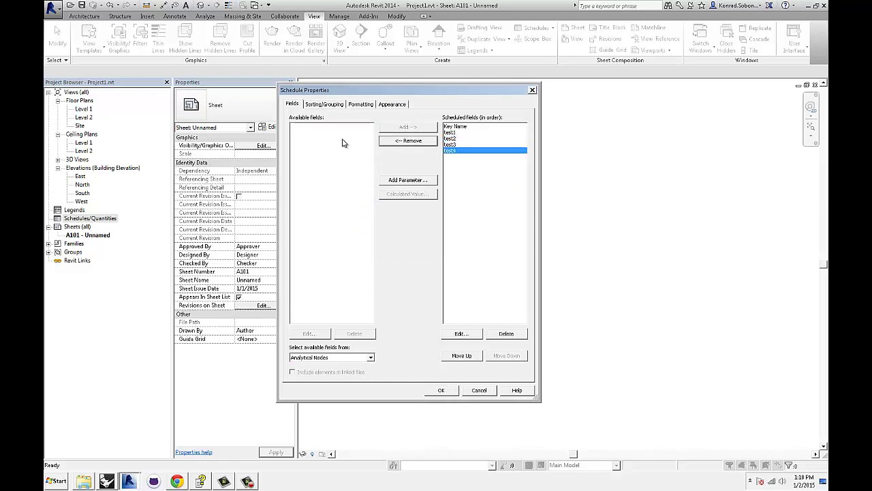
Step: Review the new parameter settings without adding one, and create the key schedule with Key Name and test1 to test4
{"action": "left_click", "coordinate": [475, 133]}
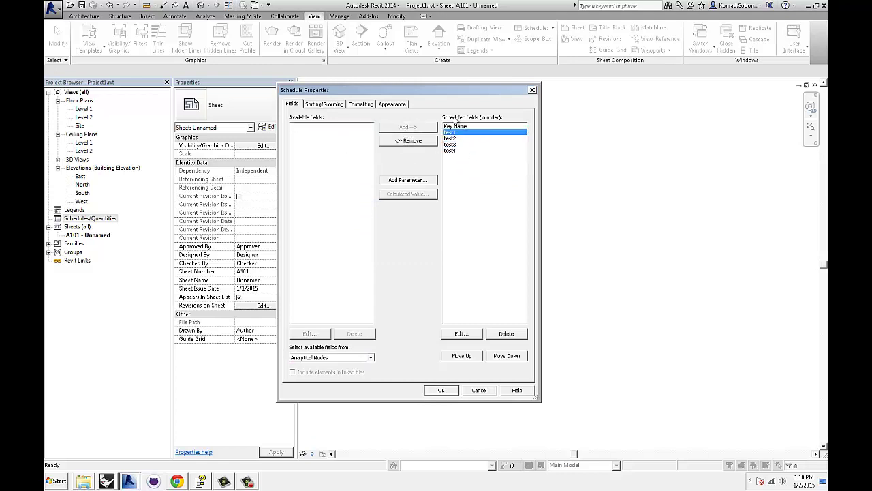
{"action": "left_click", "coordinate": [407, 180]}
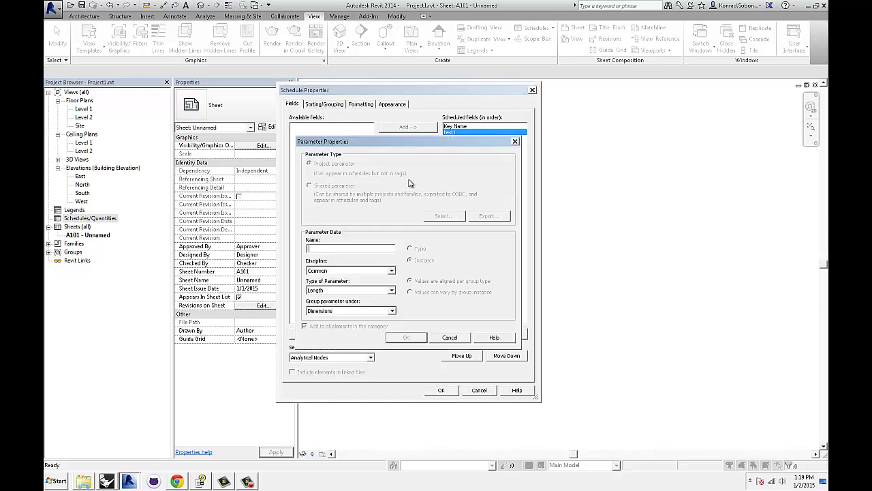
{"action": "left_click", "coordinate": [450, 338]}
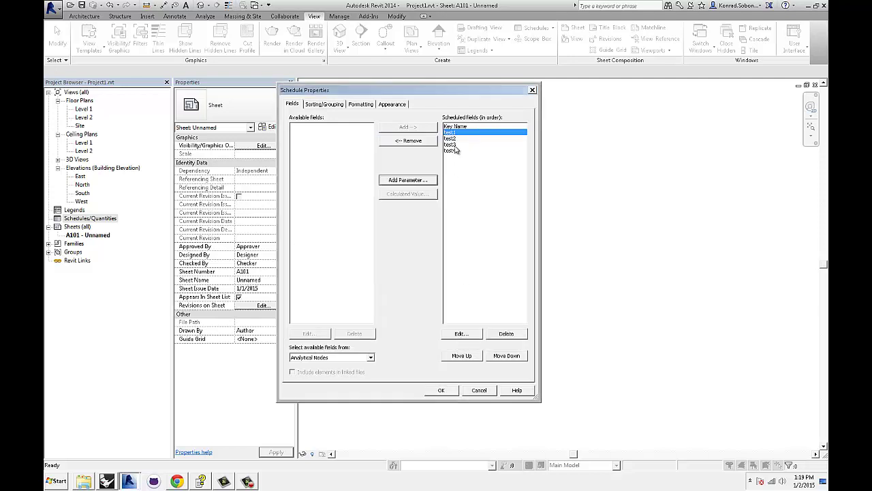
{"action": "left_click", "coordinate": [462, 127]}
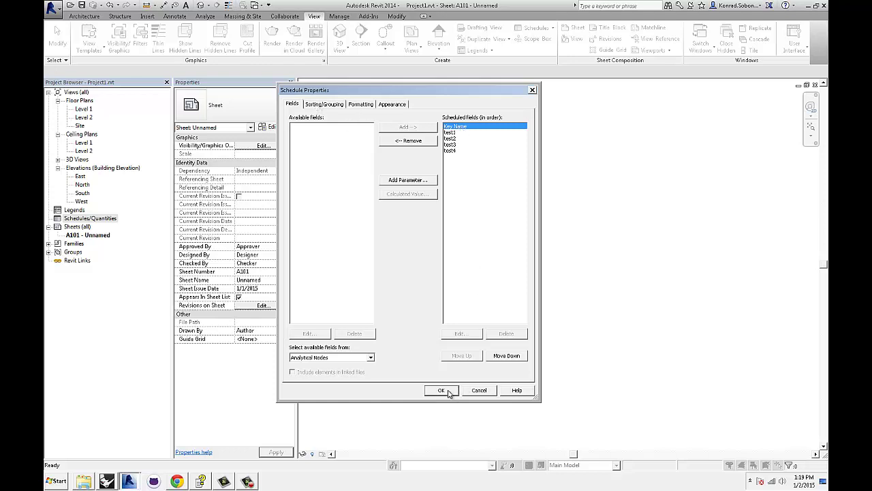
{"action": "left_click", "coordinate": [449, 132]}
{"action": "left_click", "coordinate": [453, 150], "text": "shift"}
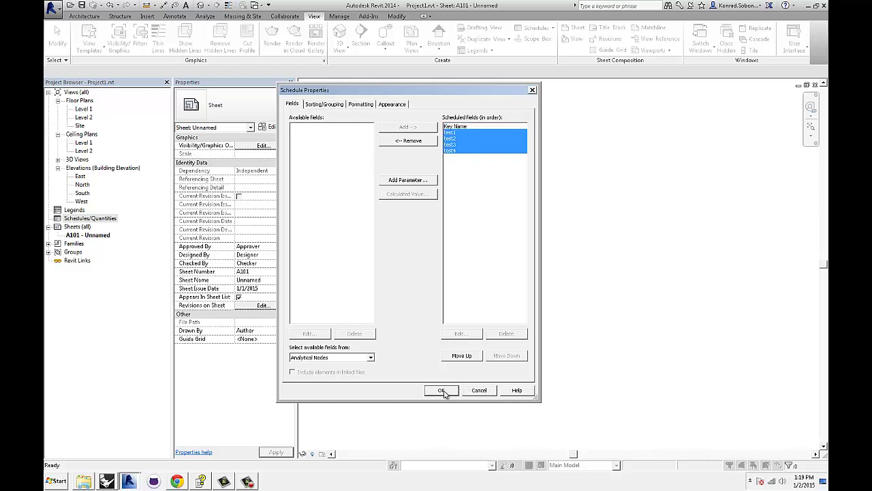
{"action": "left_click", "coordinate": [441, 391]}
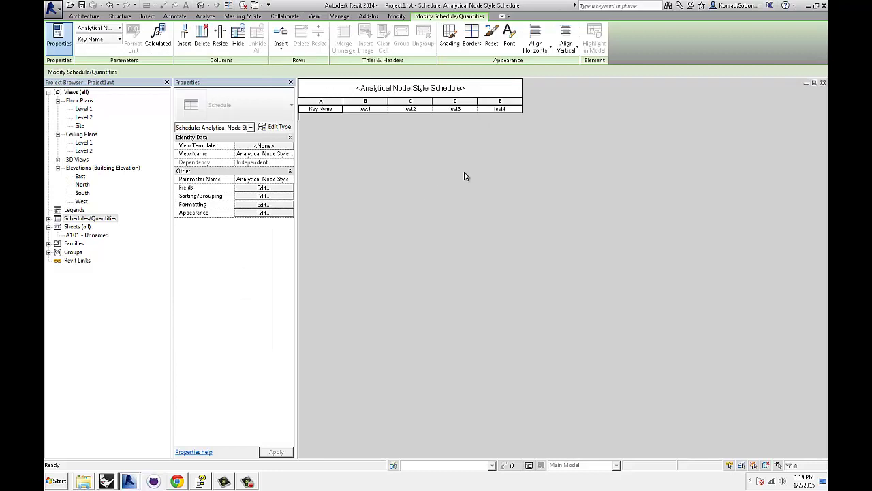
Step: Rename the Analytical Node Style Schedule view as XYZ whatever
{"action": "double_click", "coordinate": [85, 220]}
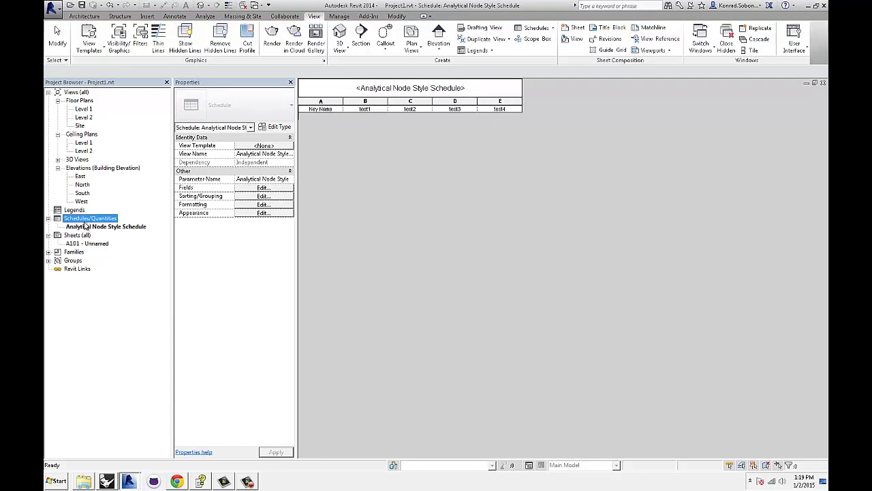
{"action": "left_click", "coordinate": [88, 228]}
{"action": "key", "text": "F2"}
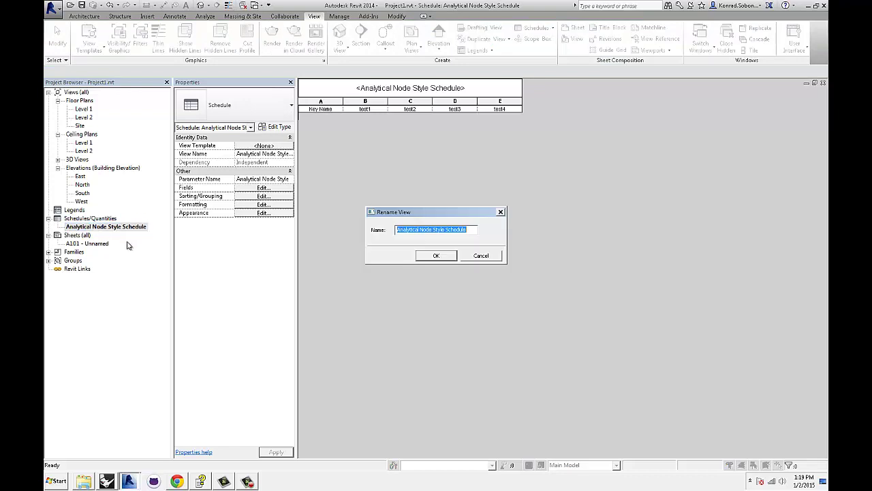
{"action": "type", "text": "XYZ whatever"}
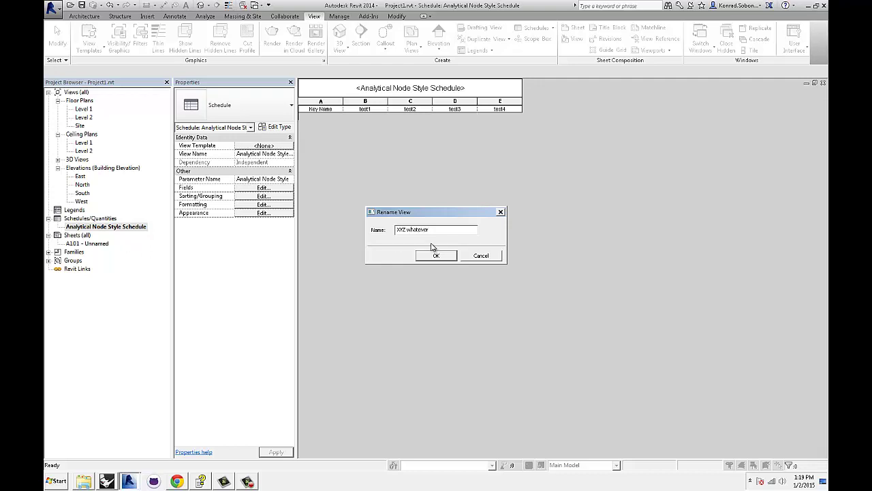
{"action": "left_click", "coordinate": [432, 256]}
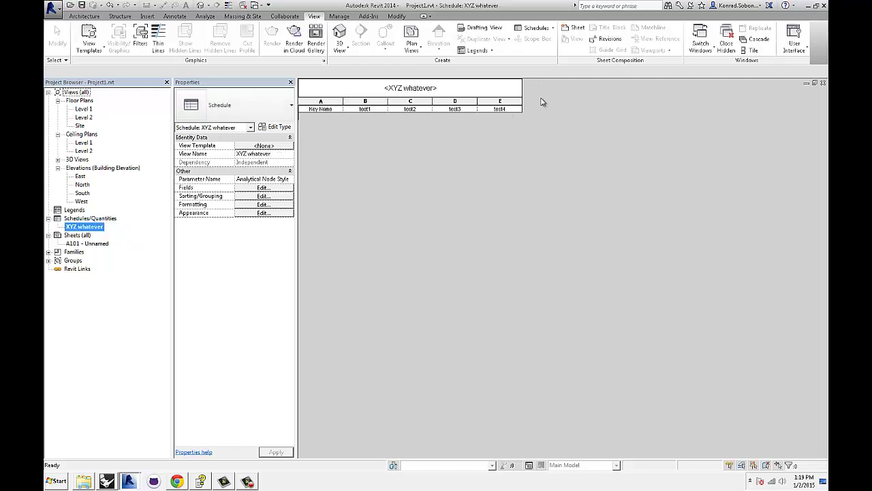
Step: Close the XYZ whatever schedule view and place the schedule on sheet A101 - Unnamed
{"action": "double_click", "coordinate": [87, 229]}
{"action": "left_click", "coordinate": [822, 82]}
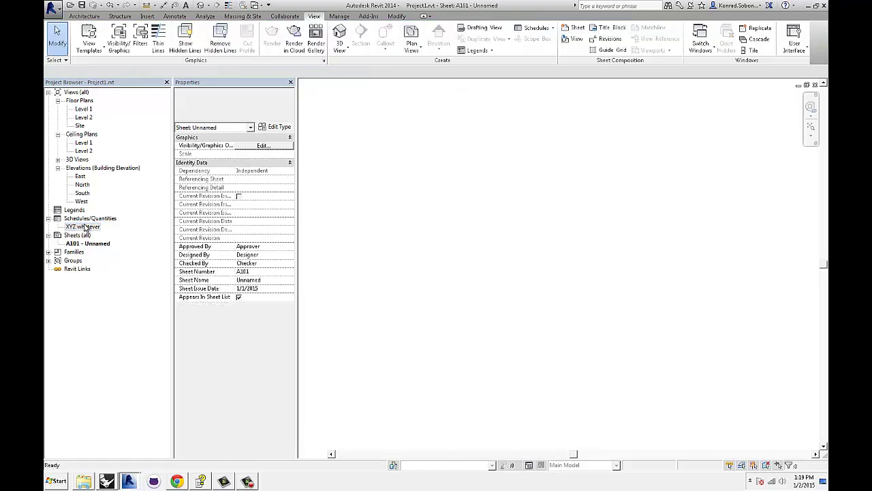
{"action": "left_click_drag", "start_coordinate": [86, 227], "coordinate": [475, 242]}
{"action": "left_click", "coordinate": [501, 205]}
{"action": "left_click", "coordinate": [484, 242]}
{"action": "scroll", "coordinate": [482, 246], "scroll_direction": "down", "scroll_amount": 1}
{"action": "scroll", "coordinate": [470, 262], "scroll_direction": "up", "scroll_amount": 2}
{"action": "middle_click_drag", "start_coordinate": [480, 247], "coordinate": [462, 218]}
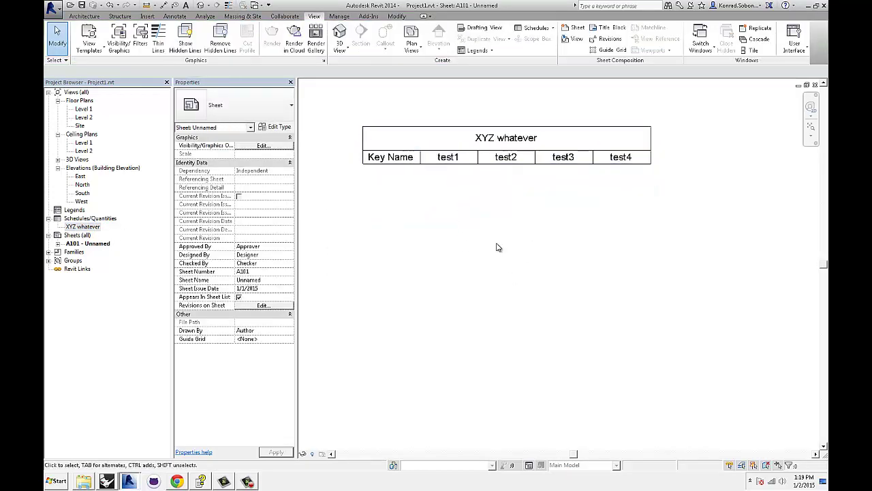
{"action": "scroll", "coordinate": [493, 239], "scroll_direction": "down", "scroll_amount": 1}
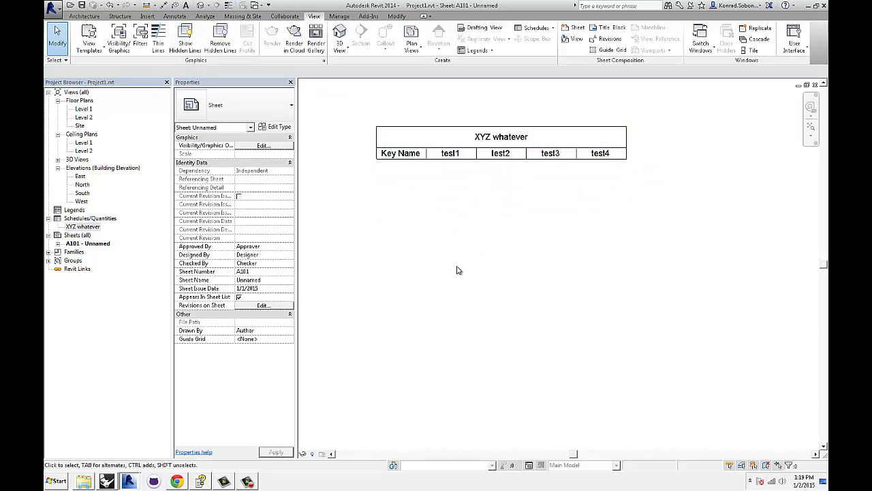
{"action": "scroll", "coordinate": [413, 162], "scroll_direction": "up", "scroll_amount": 1}
{"action": "middle_click_drag", "start_coordinate": [449, 192], "coordinate": [464, 210]}
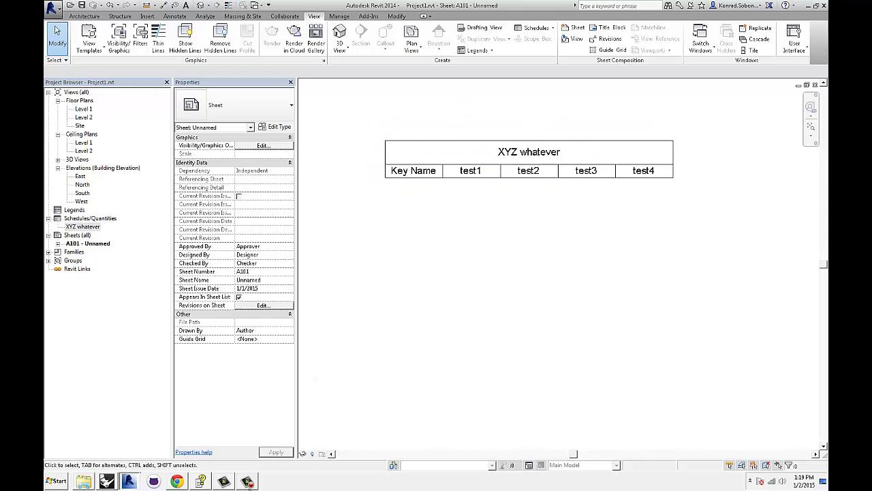
Step: Switch to Dynamo, restore its window beside the Revit sheet, and show the Watch node listing the imported face data
{"action": "left_click", "coordinate": [92, 469]}
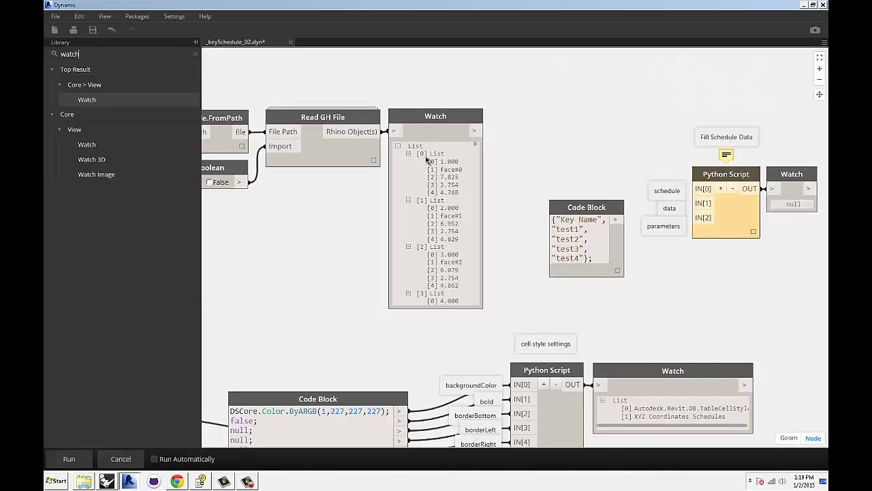
{"action": "double_click", "coordinate": [690, 5]}
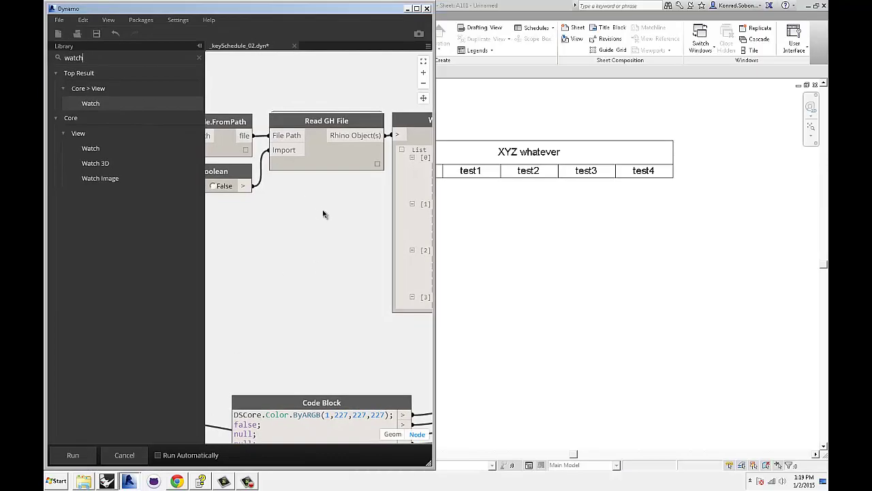
{"action": "middle_click_drag", "start_coordinate": [324, 214], "coordinate": [227, 210]}
{"action": "scroll", "coordinate": [341, 194], "scroll_direction": "down", "scroll_amount": 1}
{"action": "scroll", "coordinate": [372, 188], "scroll_direction": "up", "scroll_amount": 1}
{"action": "middle_click_drag", "start_coordinate": [393, 183], "coordinate": [355, 164]}
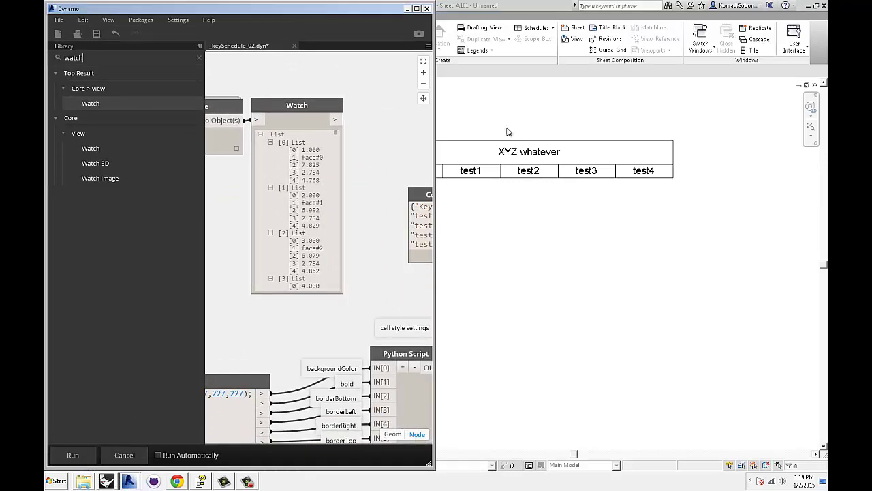
Step: Open the XYZ whatever schedule from the sheet for editing, with the Dynamo window minimized
{"action": "middle_click_drag", "start_coordinate": [514, 223], "coordinate": [600, 224]}
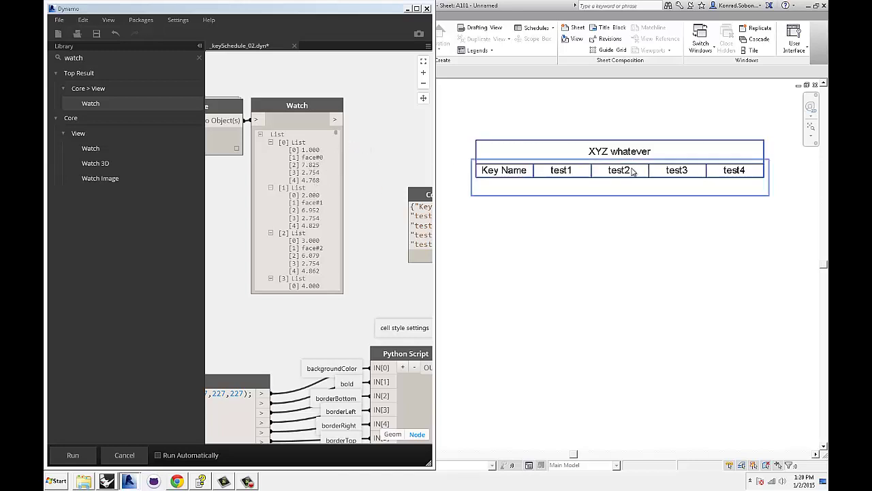
{"action": "double_click", "coordinate": [519, 184]}
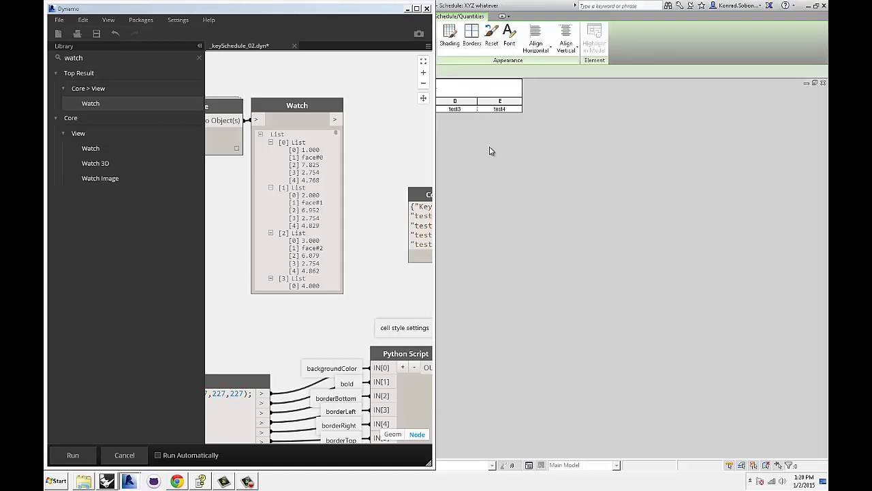
{"action": "left_click", "coordinate": [417, 9]}
{"action": "double_click", "coordinate": [334, 110]}
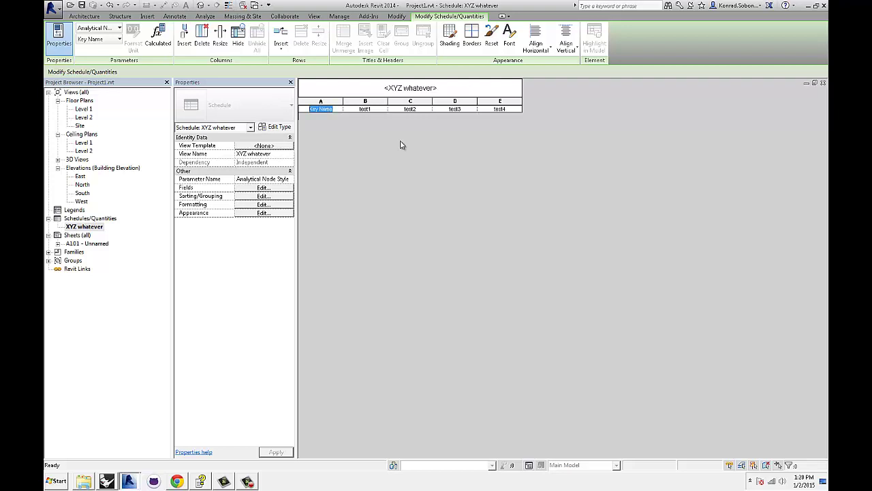
Step: Rename the schedule headers test1 to test4 as Face#, X, Y and Z, and close the schedule view to return to the sheet
{"action": "double_click", "coordinate": [375, 110]}
{"action": "type", "text": "Face#"}
{"action": "double_click", "coordinate": [411, 109]}
{"action": "double_click", "coordinate": [455, 109]}
{"action": "type", "text": "Y"}
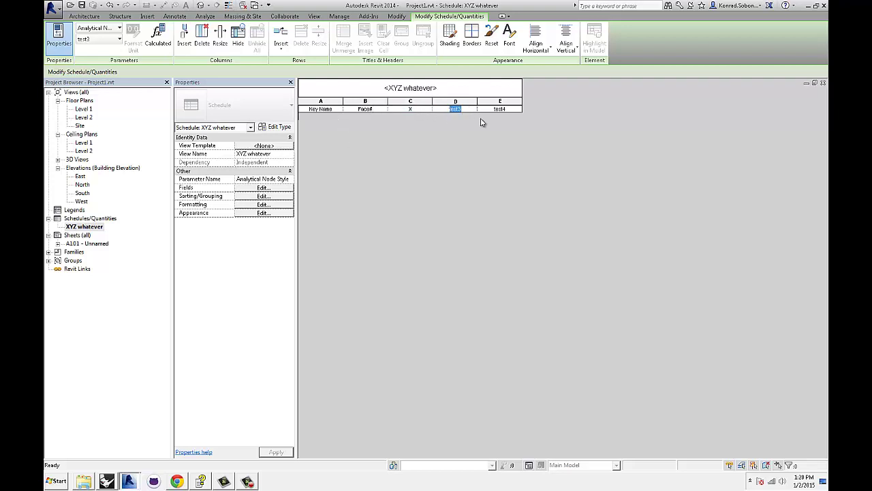
{"action": "double_click", "coordinate": [508, 110]}
{"action": "left_click", "coordinate": [508, 110]}
{"action": "type", "text": "Z"}
{"action": "double_click", "coordinate": [454, 87]}
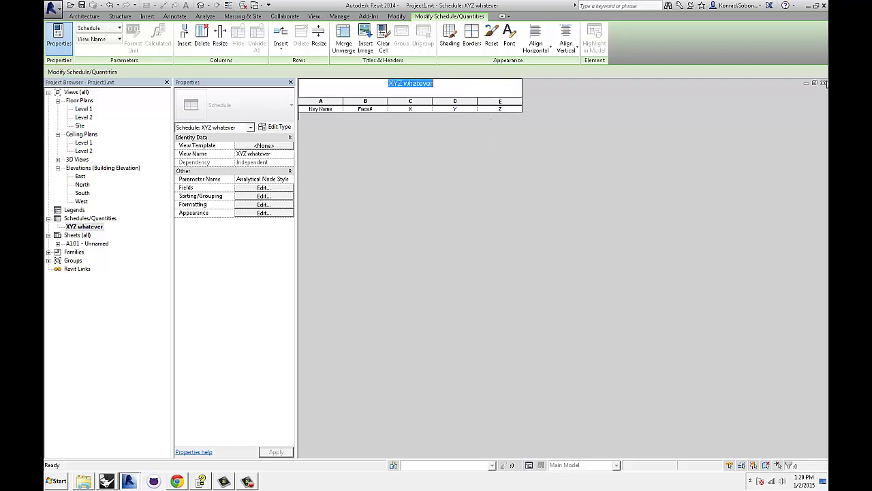
{"action": "left_click", "coordinate": [823, 83]}
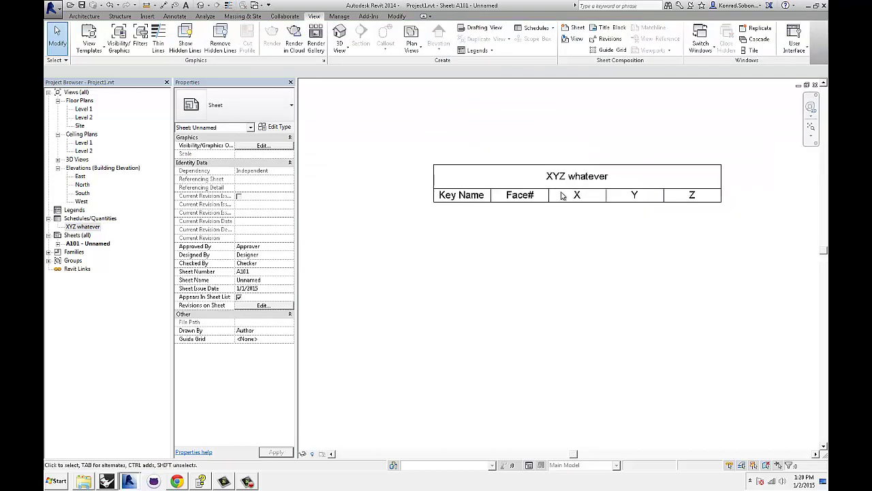
{"action": "scroll", "coordinate": [569, 215], "scroll_direction": "up", "scroll_amount": 1}
{"action": "scroll", "coordinate": [567, 234], "scroll_direction": "down", "scroll_amount": 1}
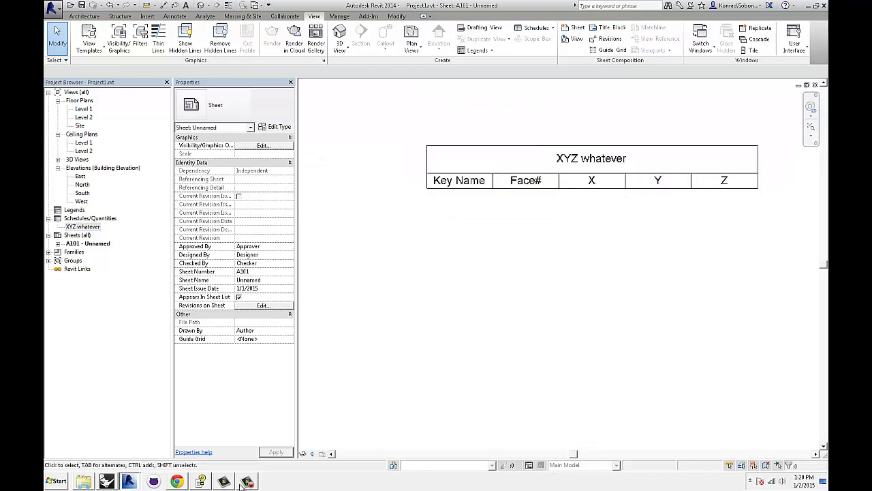
Step: Switch to Dynamo and delete the existing Get All Views node from the graph
{"action": "mouse_move", "coordinate": [129, 481]}
{"action": "left_click", "coordinate": [143, 458]}
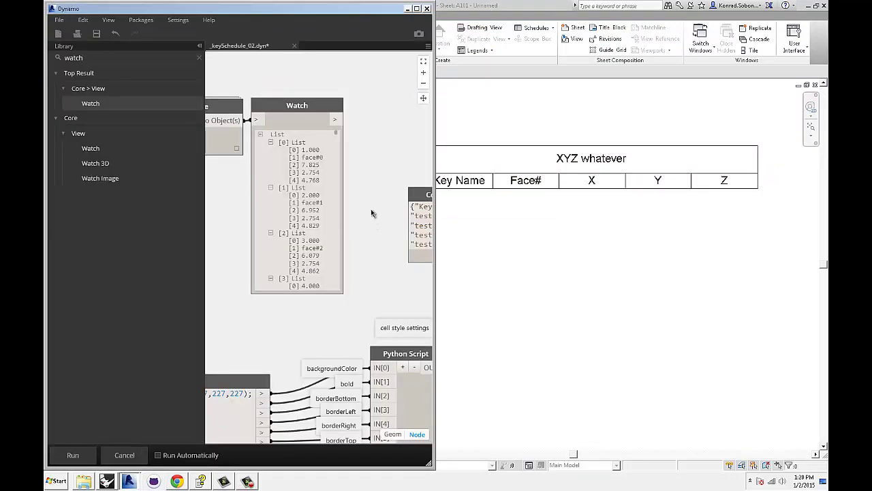
{"action": "scroll", "coordinate": [371, 212], "scroll_direction": "down", "scroll_amount": 5}
{"action": "middle_click_drag", "start_coordinate": [245, 273], "coordinate": [346, 199]}
{"action": "scroll", "coordinate": [298, 201], "scroll_direction": "down", "scroll_amount": 3}
{"action": "middle_click_drag", "start_coordinate": [254, 193], "coordinate": [303, 193]}
{"action": "scroll", "coordinate": [303, 191], "scroll_direction": "up", "scroll_amount": 6}
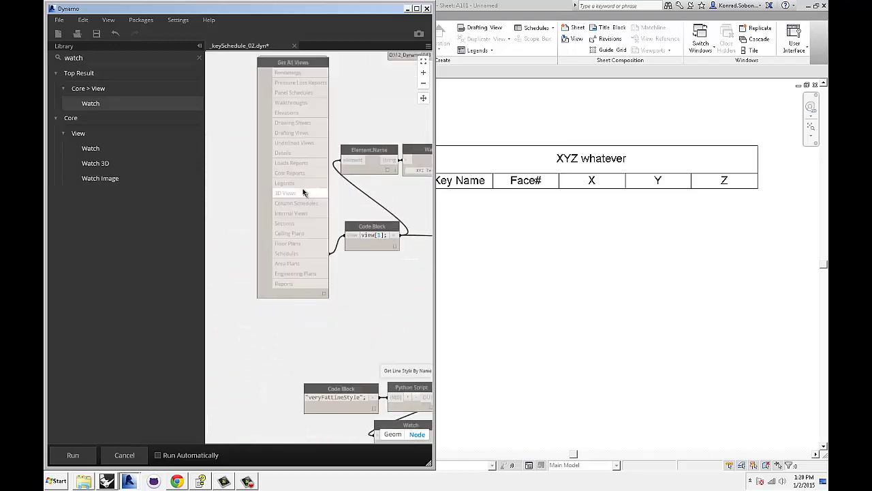
{"action": "middle_click_drag", "start_coordinate": [354, 124], "coordinate": [332, 159]}
{"action": "scroll", "coordinate": [275, 87], "scroll_direction": "up", "scroll_amount": 4}
{"action": "scroll", "coordinate": [277, 88], "scroll_direction": "down", "scroll_amount": 2}
{"action": "middle_click_drag", "start_coordinate": [273, 97], "coordinate": [286, 87]}
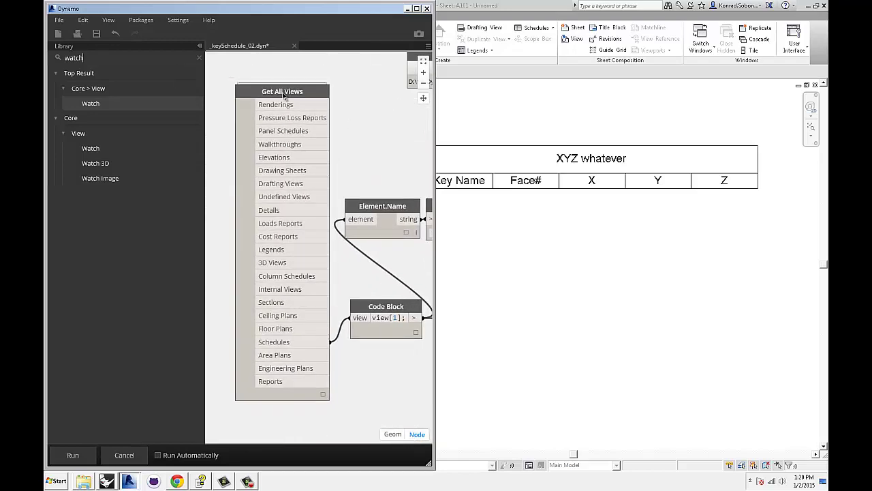
{"action": "scroll", "coordinate": [316, 133], "scroll_direction": "down", "scroll_amount": 3}
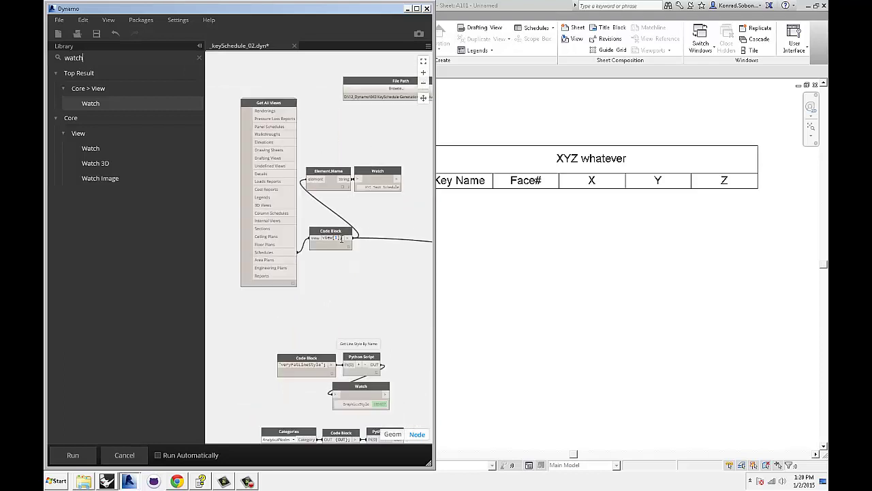
{"action": "scroll", "coordinate": [320, 252], "scroll_direction": "up", "scroll_amount": 2}
{"action": "middle_click_drag", "start_coordinate": [314, 215], "coordinate": [353, 249]}
{"action": "left_click", "coordinate": [262, 108]}
{"action": "key", "text": "Delete"}
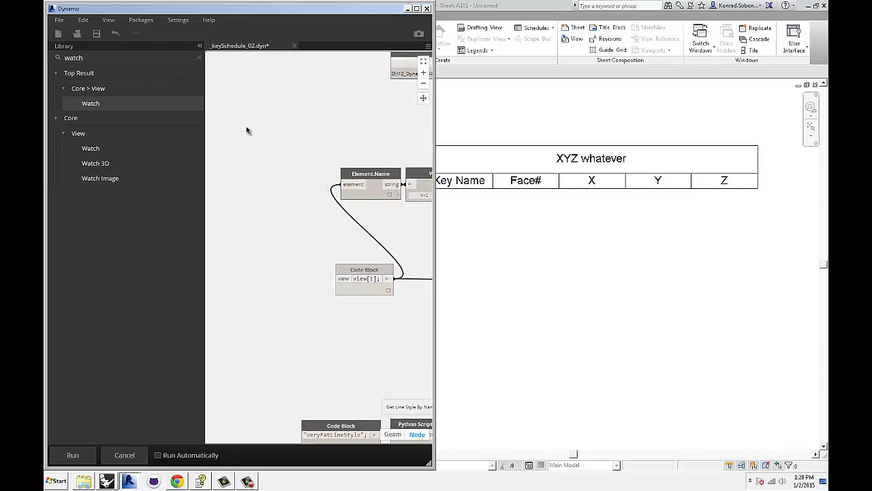
Step: Search the library for "get all" and place a new Get All Views node beside the Element.Name and view[1] Code Block nodes
{"action": "double_click", "coordinate": [112, 60]}
{"action": "type", "text": "get all"}
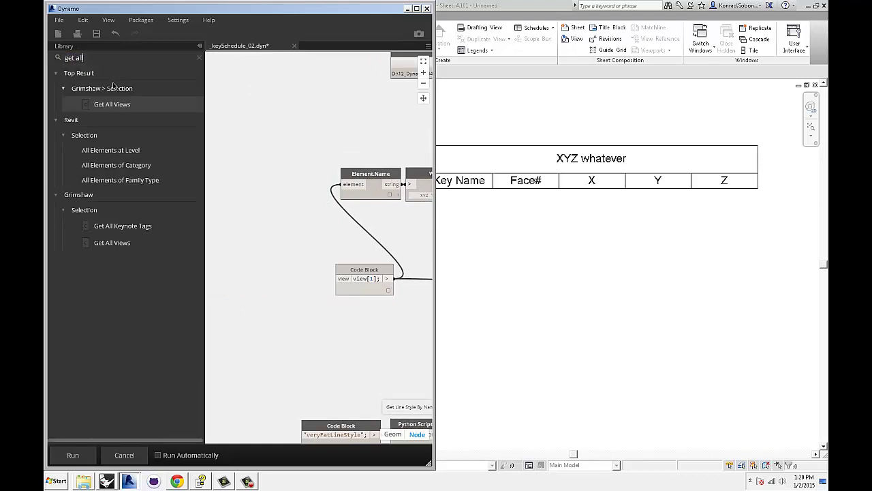
{"action": "key", "text": "Return"}
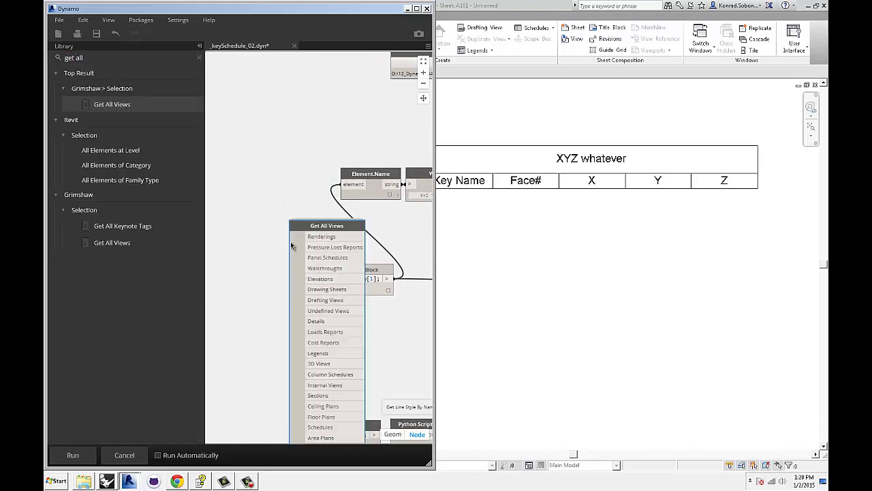
{"action": "left_click_drag", "start_coordinate": [290, 241], "coordinate": [235, 95]}
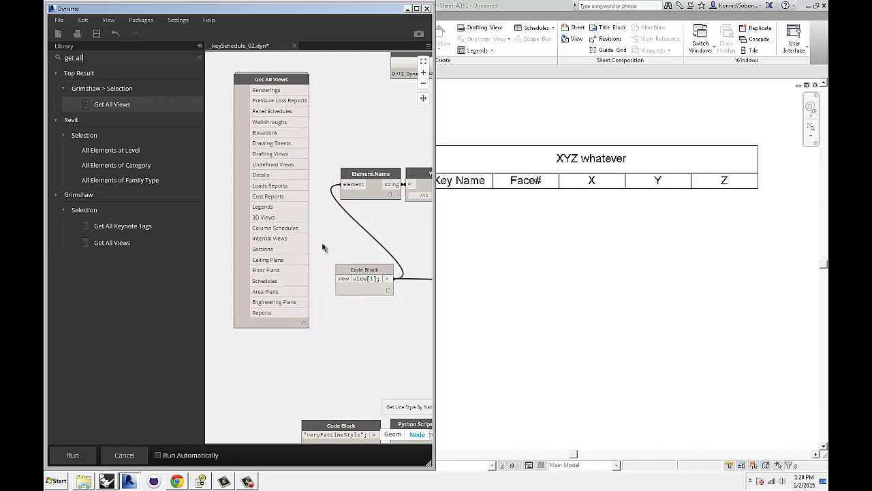
Step: Connect the Schedules output of Get All Views to the Element.Name node and run the graph
{"action": "scroll", "coordinate": [324, 248], "scroll_direction": "up", "scroll_amount": 2}
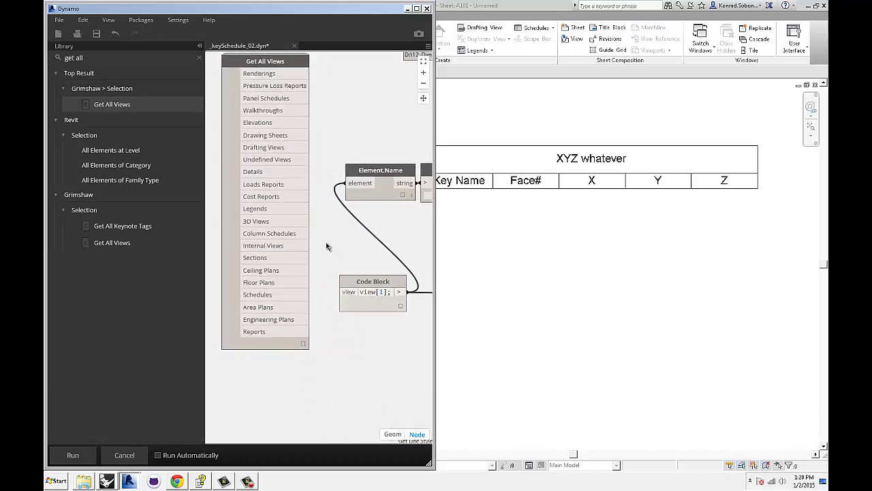
{"action": "left_click", "coordinate": [285, 298]}
{"action": "middle_click_drag", "start_coordinate": [364, 217], "coordinate": [297, 230]}
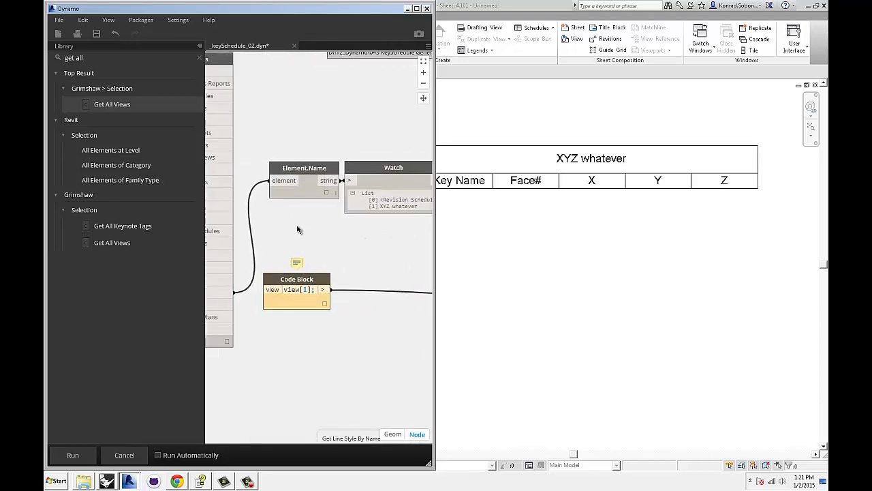
Step: Examine the list of schedule names in the Watch node to find the index of XYZ whatever
{"action": "middle_click_drag", "start_coordinate": [273, 274], "coordinate": [343, 238]}
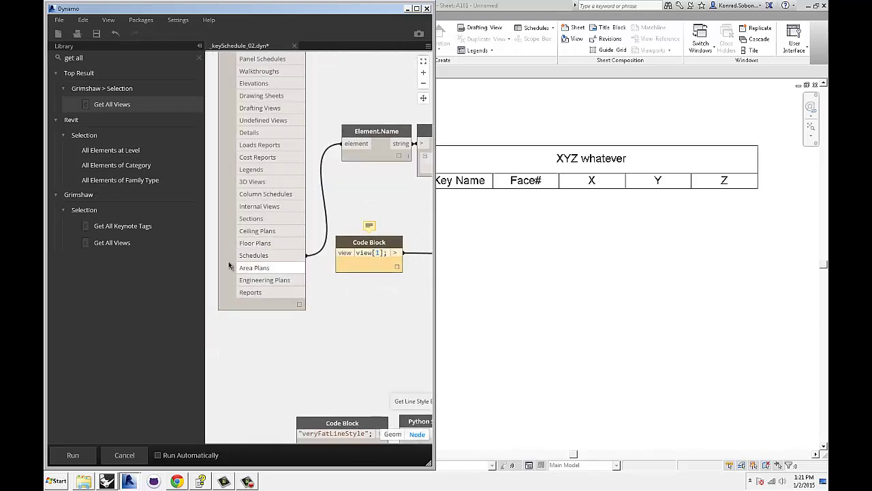
{"action": "middle_click_drag", "start_coordinate": [428, 184], "coordinate": [317, 203]}
{"action": "scroll", "coordinate": [317, 208], "scroll_direction": "up", "scroll_amount": 2}
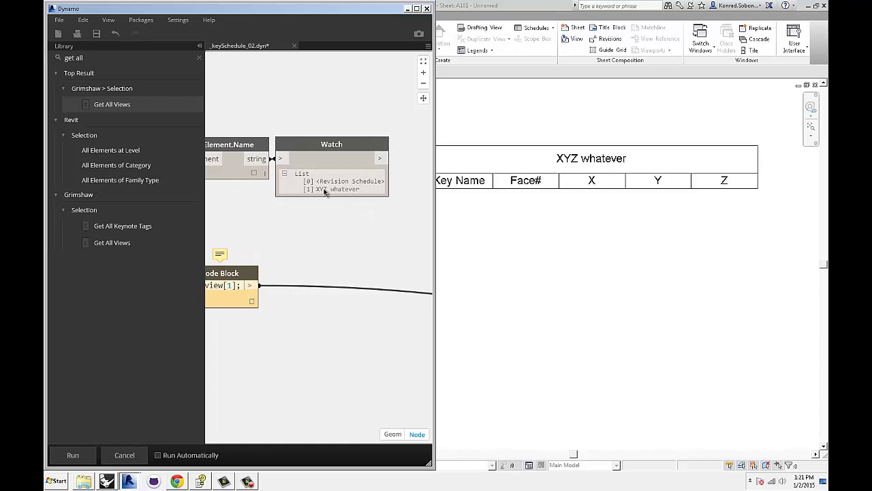
{"action": "scroll", "coordinate": [329, 207], "scroll_direction": "down", "scroll_amount": 3}
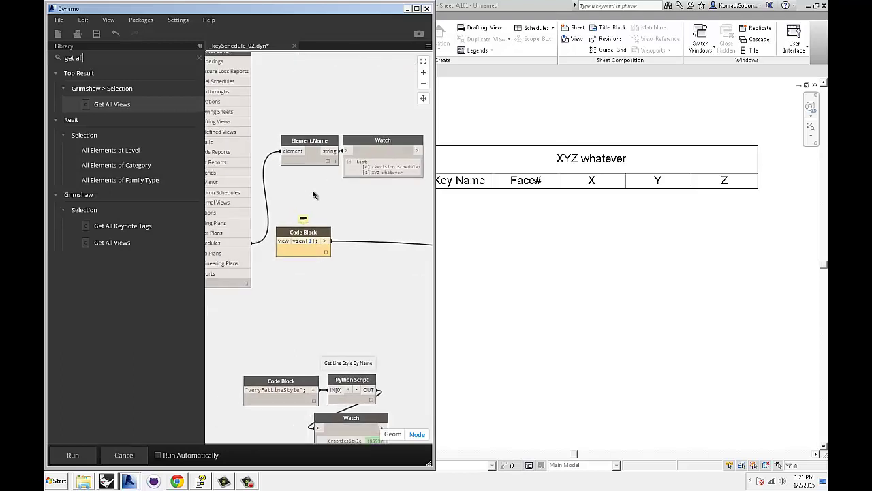
{"action": "scroll", "coordinate": [313, 196], "scroll_direction": "up", "scroll_amount": 3}
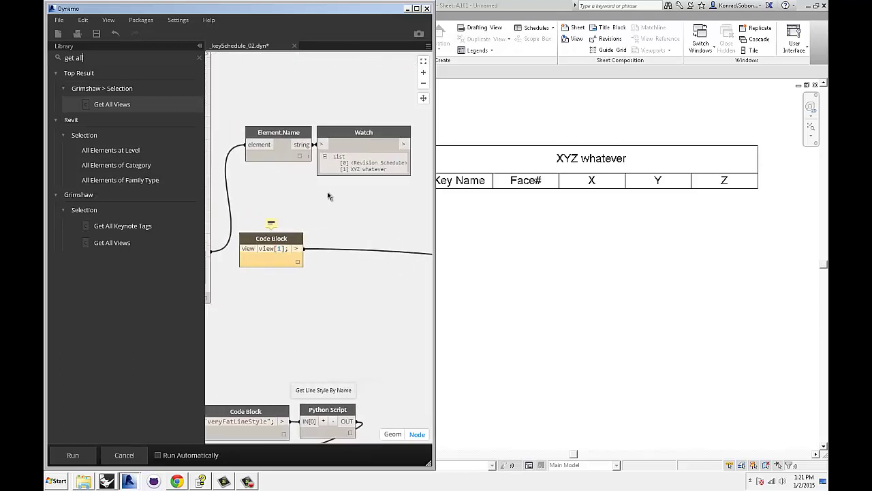
{"action": "middle_click_drag", "start_coordinate": [285, 182], "coordinate": [299, 172]}
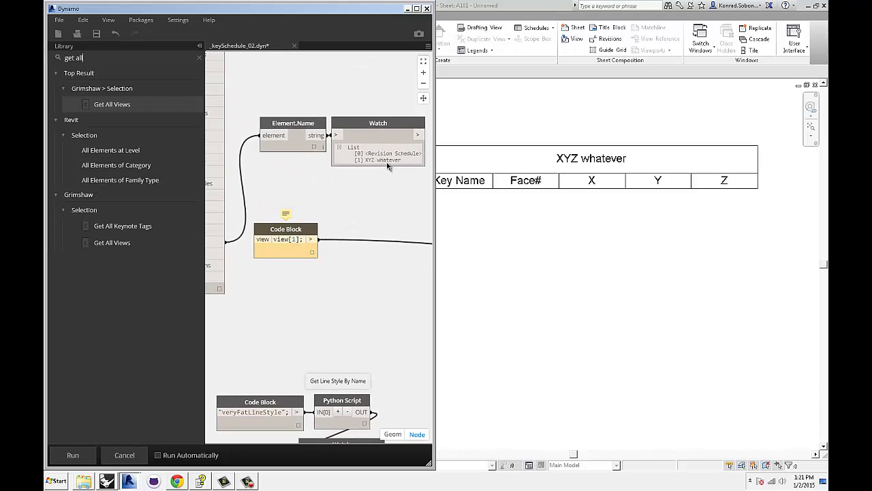
{"action": "scroll", "coordinate": [385, 170], "scroll_direction": "up", "scroll_amount": 2}
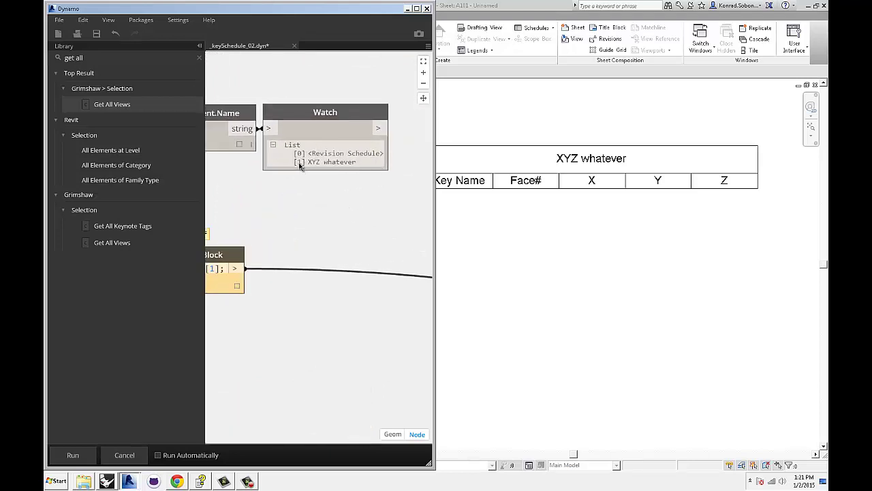
{"action": "scroll", "coordinate": [306, 190], "scroll_direction": "down", "scroll_amount": 3}
{"action": "scroll", "coordinate": [293, 225], "scroll_direction": "up", "scroll_amount": 3}
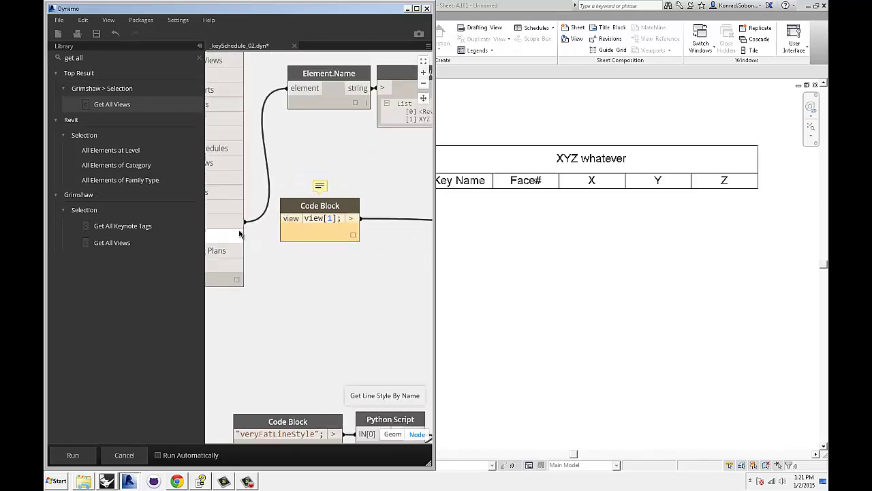
Step: Connect the Schedules output to the view input of the view[1] Code Block and shift that block slightly
{"action": "scroll", "coordinate": [342, 254], "scroll_direction": "up", "scroll_amount": 2}
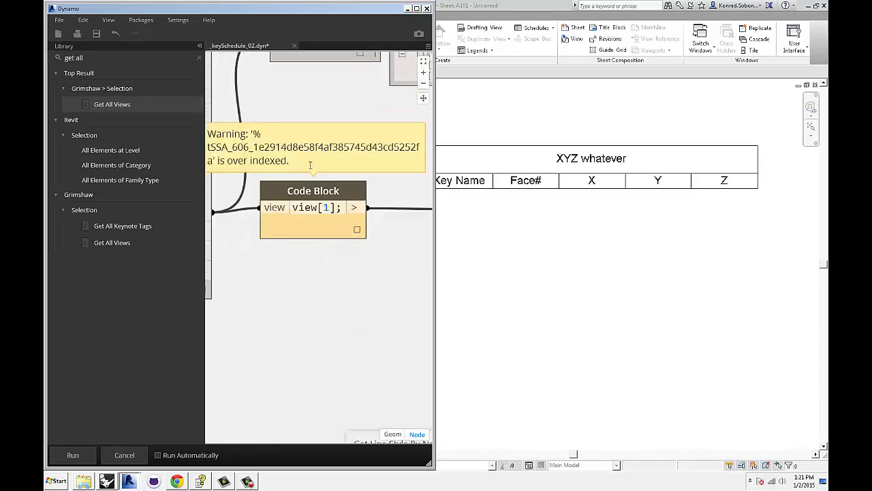
{"action": "left_click_drag", "start_coordinate": [308, 236], "coordinate": [298, 237]}
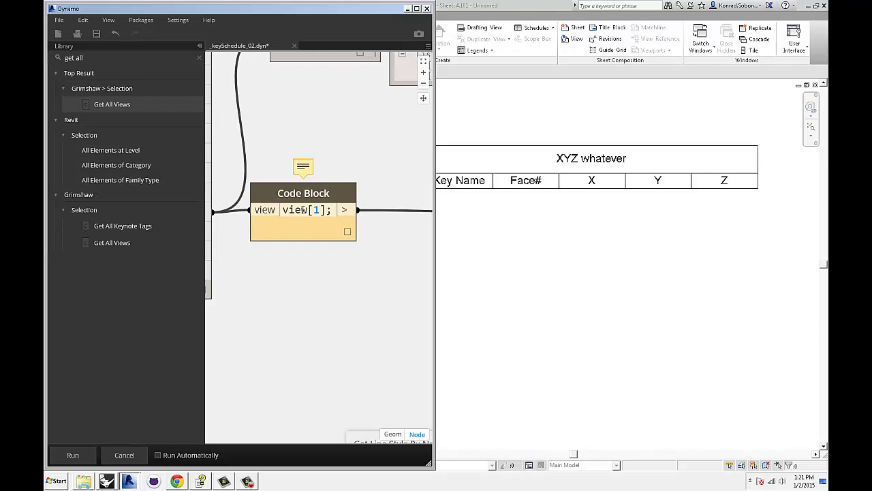
{"action": "left_click_drag", "start_coordinate": [320, 211], "coordinate": [313, 210]}
{"action": "left_click", "coordinate": [315, 276]}
Step: Connect the output of the view[1] Code Block to the Watch node to check the selected schedule
{"action": "scroll", "coordinate": [293, 228], "scroll_direction": "down", "scroll_amount": 3}
{"action": "middle_click_drag", "start_coordinate": [352, 184], "coordinate": [263, 217]}
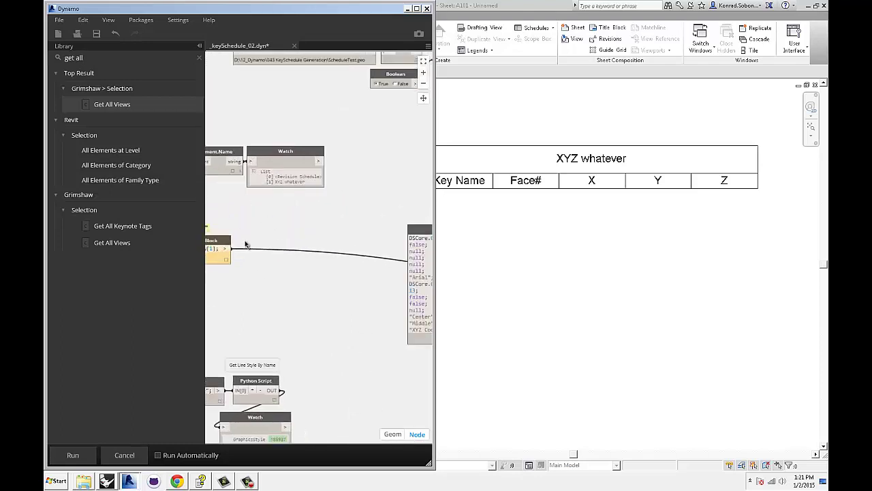
{"action": "left_click", "coordinate": [225, 249]}
{"action": "left_click", "coordinate": [254, 162]}
{"action": "scroll", "coordinate": [271, 192], "scroll_direction": "up", "scroll_amount": 3}
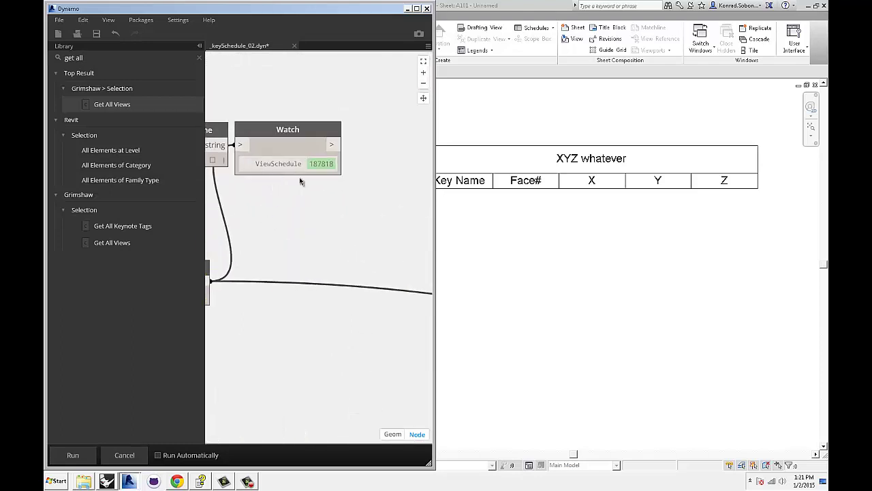
Step: Connect the view[1] Code Block to the schedule input, IN[0], of the Fill Schedule Data Python Script
{"action": "scroll", "coordinate": [316, 197], "scroll_direction": "down", "scroll_amount": 3}
{"action": "middle_click_drag", "start_coordinate": [301, 229], "coordinate": [143, 265]}
{"action": "left_click", "coordinate": [272, 244]}
{"action": "scroll", "coordinate": [346, 237], "scroll_direction": "down", "scroll_amount": 4}
{"action": "scroll", "coordinate": [307, 222], "scroll_direction": "up", "scroll_amount": 5}
{"action": "left_click", "coordinate": [296, 215]}
Step: Connect the Watch node holding the imported face data to the data input, IN[1], of the Fill Schedule Data script
{"action": "middle_click_drag", "start_coordinate": [307, 151], "coordinate": [448, 128]}
{"action": "middle_click_drag", "start_coordinate": [348, 154], "coordinate": [313, 160]}
{"action": "scroll", "coordinate": [327, 160], "scroll_direction": "down", "scroll_amount": 2}
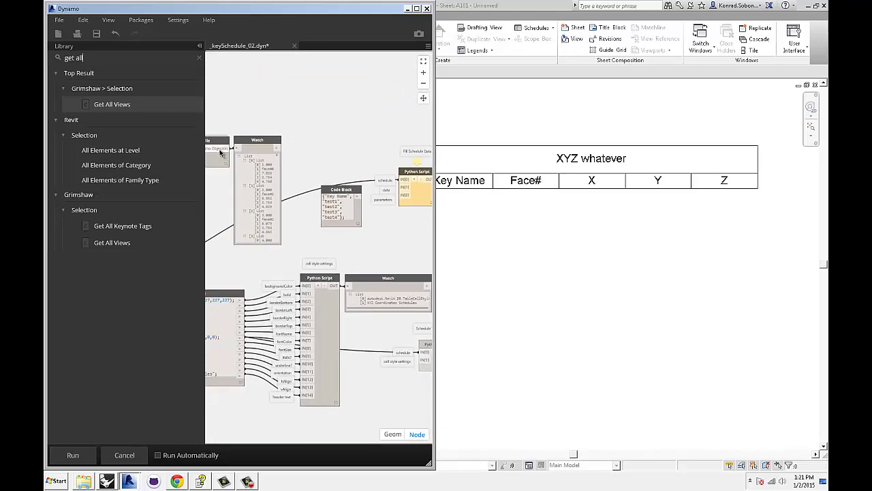
{"action": "scroll", "coordinate": [310, 204], "scroll_direction": "up", "scroll_amount": 3}
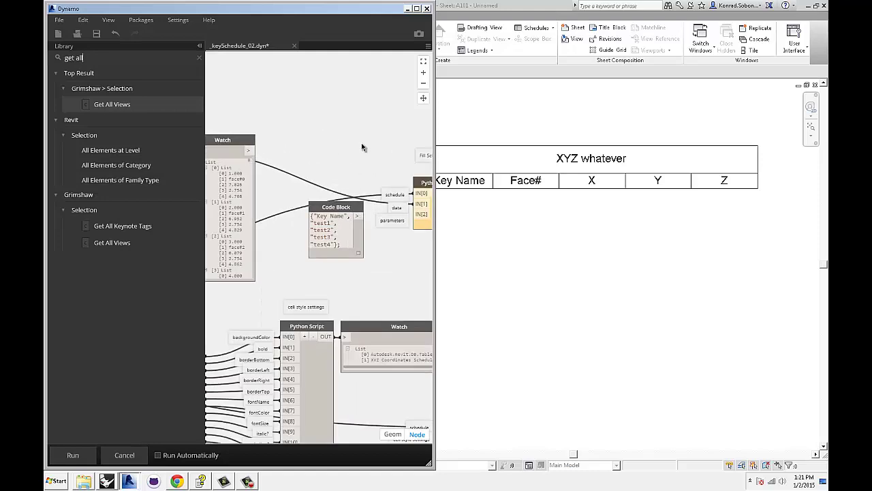
Step: Connect the Key Name and test1 to test4 Code Block to the parameters input, IN[2], of Fill Schedule Data, and run the graph
{"action": "middle_click_drag", "start_coordinate": [296, 237], "coordinate": [315, 235]}
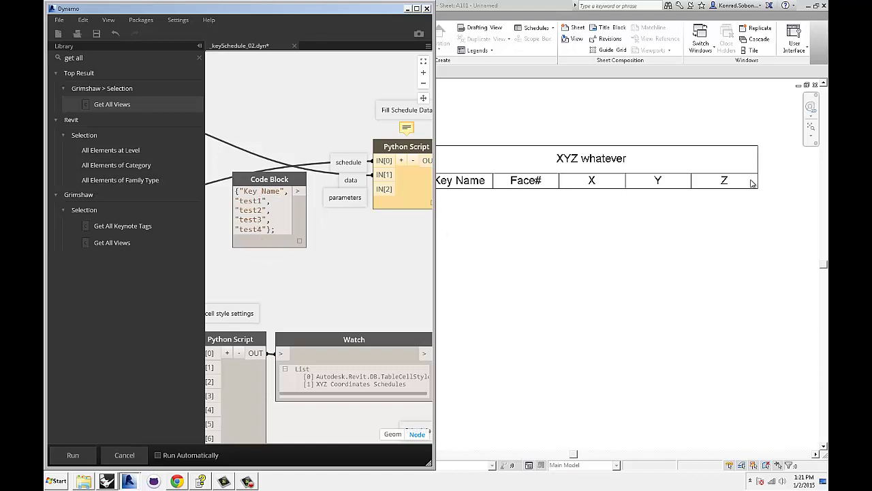
{"action": "left_click_drag", "start_coordinate": [298, 191], "coordinate": [372, 189]}
{"action": "scroll", "coordinate": [321, 256], "scroll_direction": "down", "scroll_amount": 5}
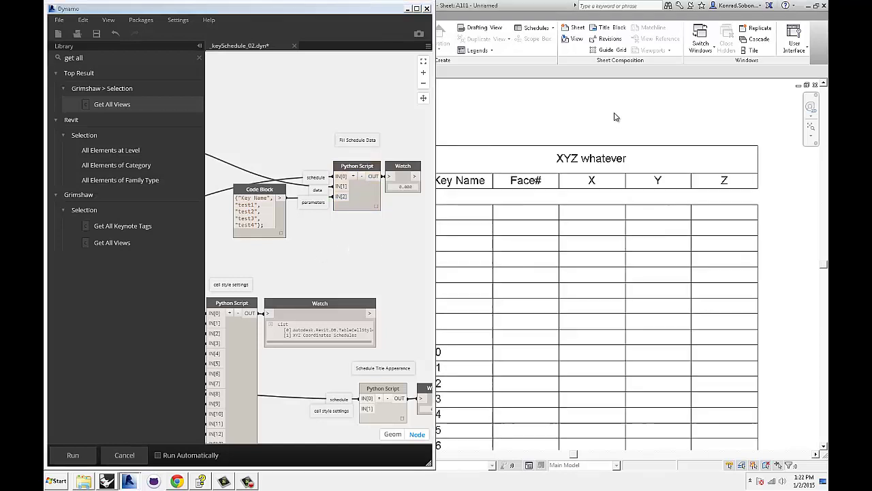
Step: Examine the rows generated in the XYZ whatever schedule along its full length on sheet A101
{"action": "scroll", "coordinate": [653, 200], "scroll_direction": "down", "scroll_amount": 5}
{"action": "scroll", "coordinate": [756, 208], "scroll_direction": "down", "scroll_amount": 3}
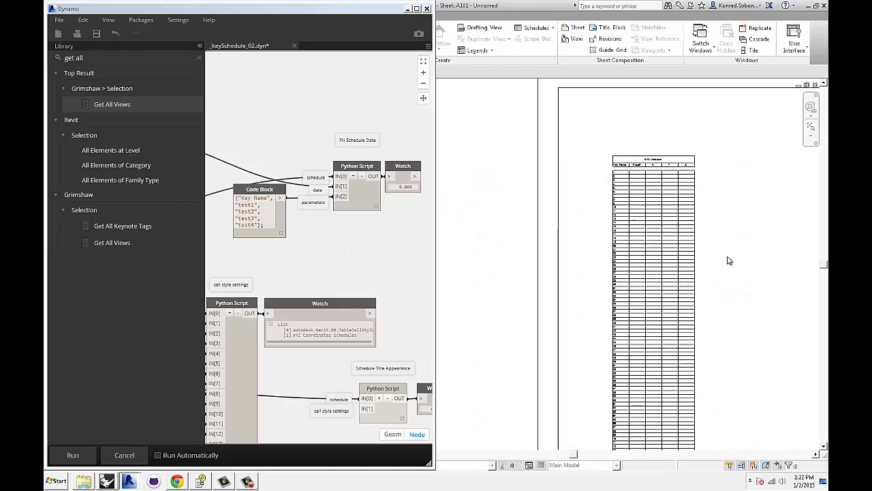
{"action": "scroll", "coordinate": [658, 269], "scroll_direction": "up", "scroll_amount": 6}
{"action": "scroll", "coordinate": [579, 251], "scroll_direction": "up", "scroll_amount": 3}
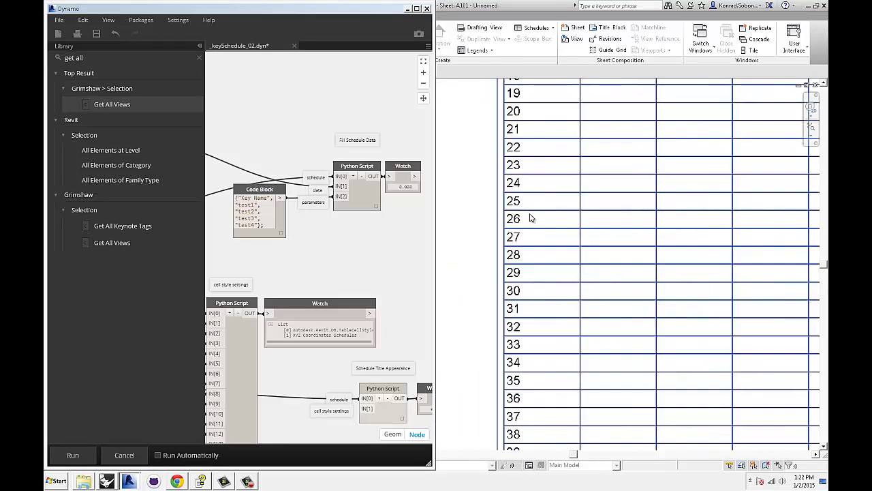
{"action": "scroll", "coordinate": [545, 233], "scroll_direction": "down", "scroll_amount": 6}
{"action": "scroll", "coordinate": [545, 233], "scroll_direction": "up", "scroll_amount": 2}
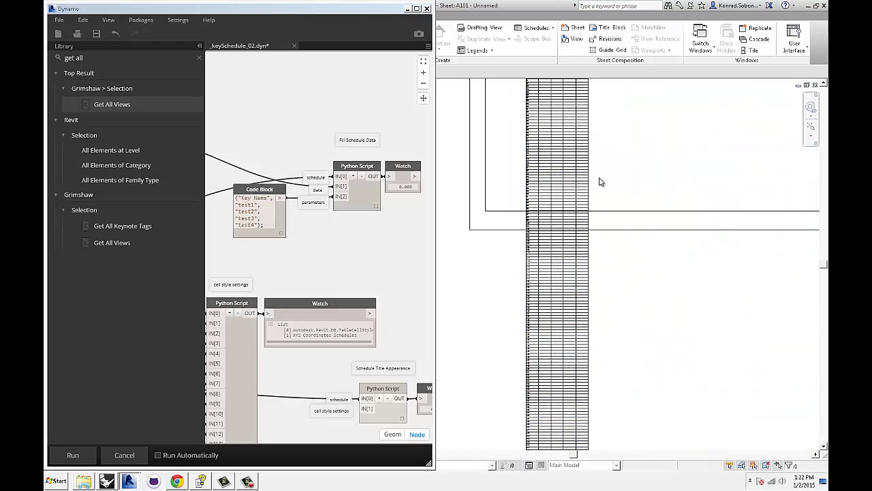
Step: Check the last rows of the XYZ whatever schedule on sheet A101, then return to its title and column headers
{"action": "scroll", "coordinate": [600, 181], "scroll_direction": "down", "scroll_amount": 6}
{"action": "scroll", "coordinate": [549, 317], "scroll_direction": "up", "scroll_amount": 5}
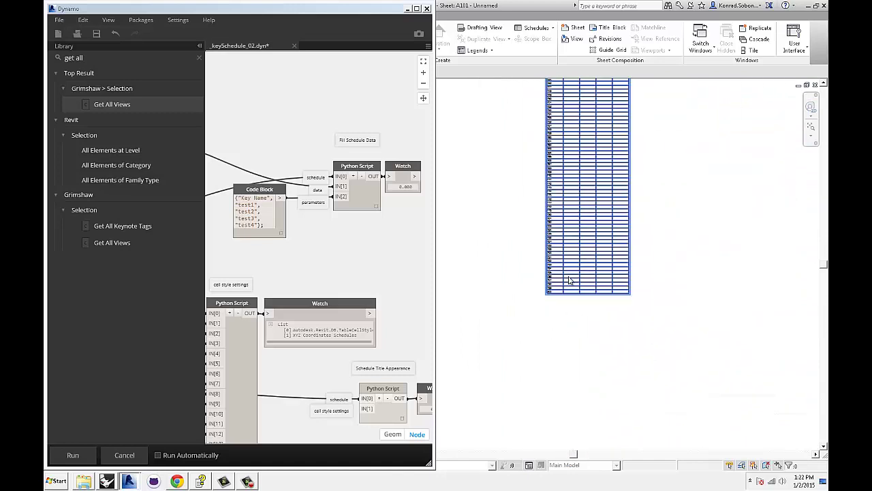
{"action": "scroll", "coordinate": [559, 311], "scroll_direction": "down", "scroll_amount": 3}
{"action": "scroll", "coordinate": [585, 276], "scroll_direction": "down", "scroll_amount": 5}
{"action": "middle_click_drag", "start_coordinate": [629, 179], "coordinate": [622, 403]}
{"action": "middle_click_drag", "start_coordinate": [645, 184], "coordinate": [639, 406]}
{"action": "scroll", "coordinate": [600, 220], "scroll_direction": "up", "scroll_amount": 5}
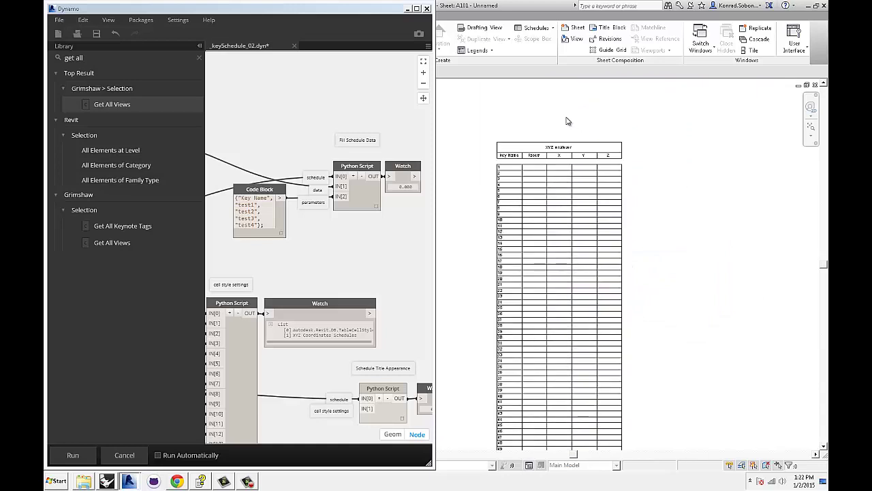
{"action": "middle_click_drag", "start_coordinate": [566, 121], "coordinate": [605, 150]}
Step: Edit the Fill Schedule Data Python Script so that OUT returns keyNames, accept the change and rerun the graph
{"action": "left_click", "coordinate": [388, 235]}
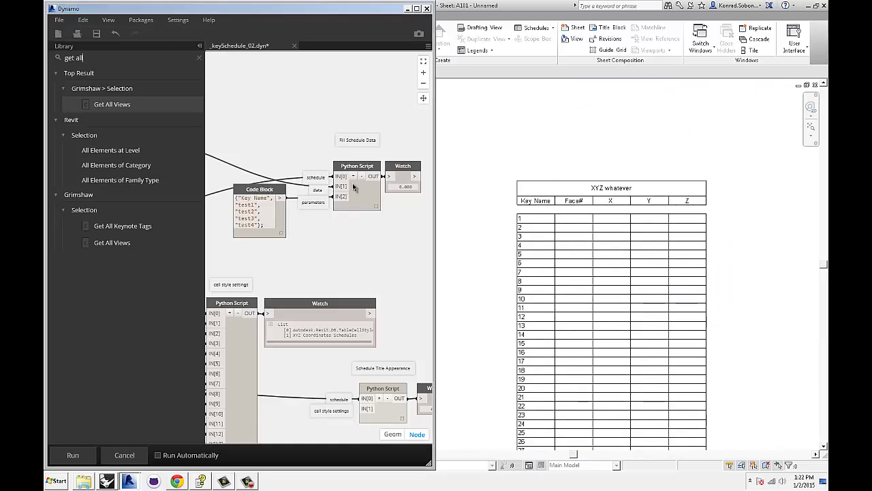
{"action": "scroll", "coordinate": [354, 189], "scroll_direction": "up", "scroll_amount": 3}
{"action": "middle_click_drag", "start_coordinate": [358, 244], "coordinate": [271, 225]}
{"action": "double_click", "coordinate": [282, 186]}
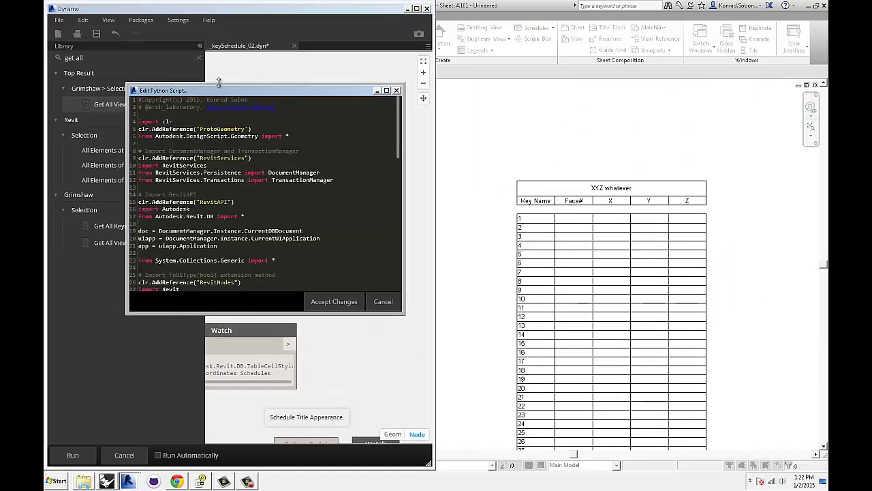
{"action": "double_click", "coordinate": [225, 87]}
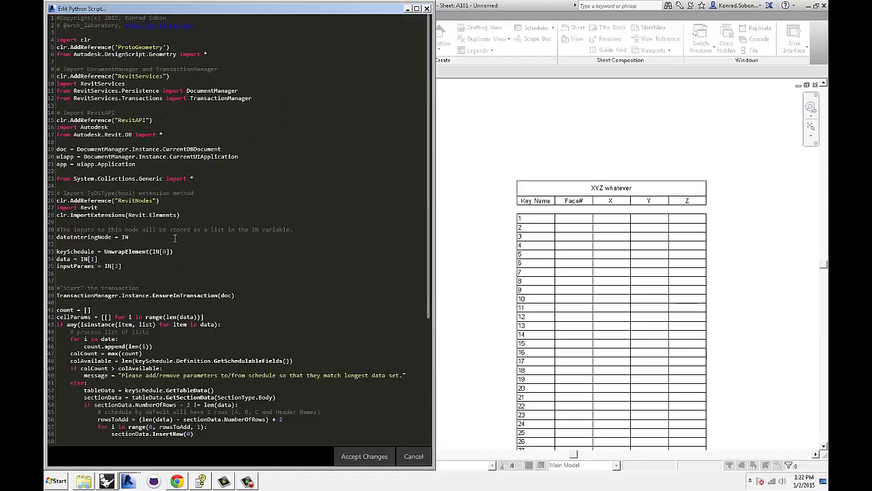
{"action": "scroll", "coordinate": [179, 254], "scroll_direction": "down", "scroll_amount": 9}
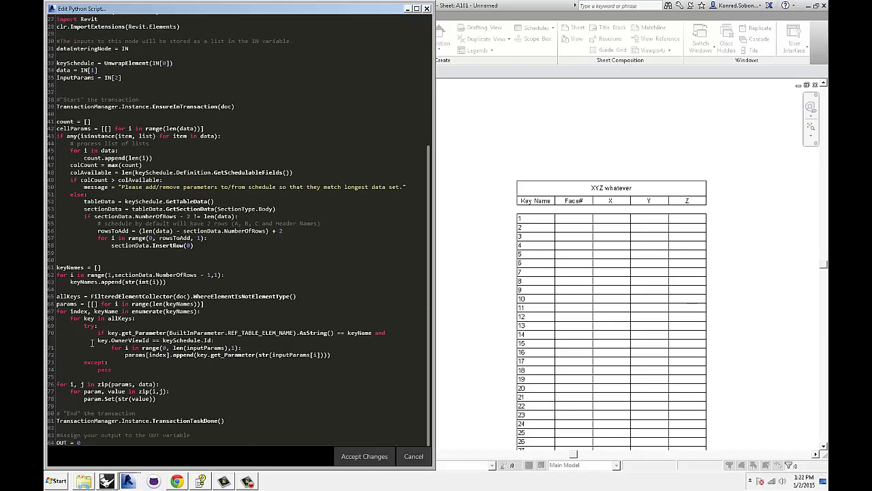
{"action": "double_click", "coordinate": [86, 283]}
{"action": "key", "text": "ctrl+c"}
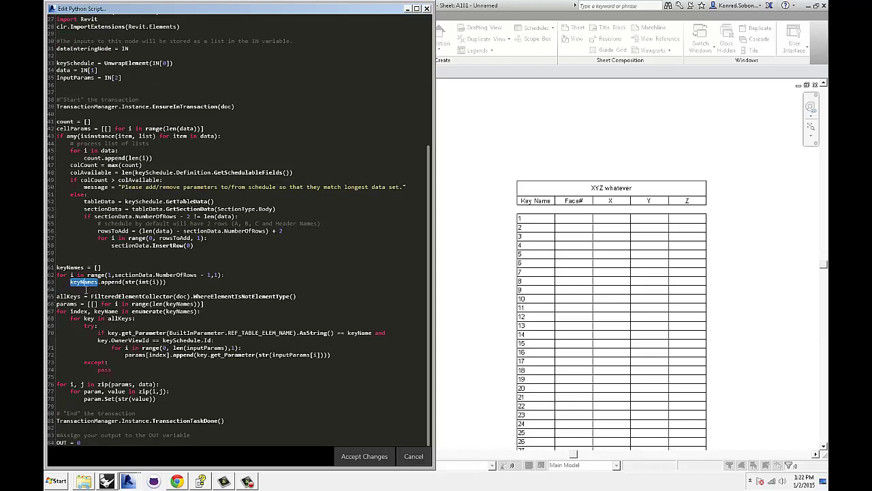
{"action": "left_click", "coordinate": [86, 442]}
{"action": "key", "text": "ctrl+v"}
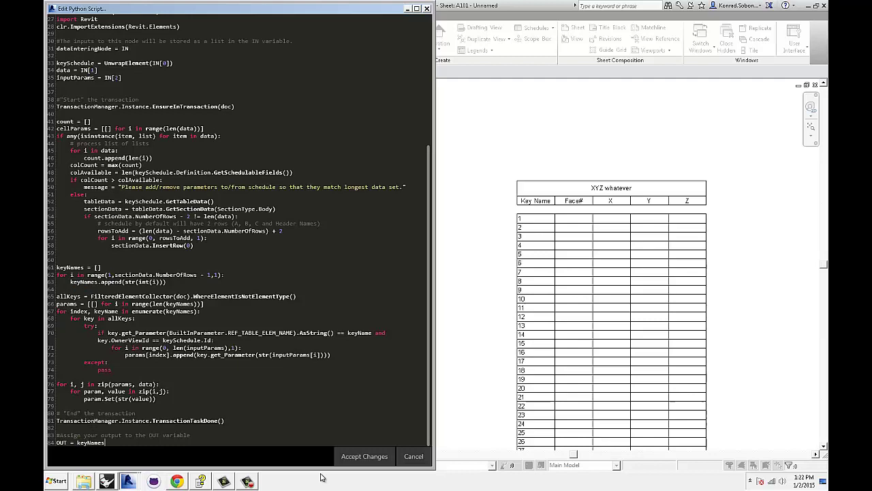
{"action": "left_click", "coordinate": [364, 456]}
{"action": "left_click", "coordinate": [329, 221]}
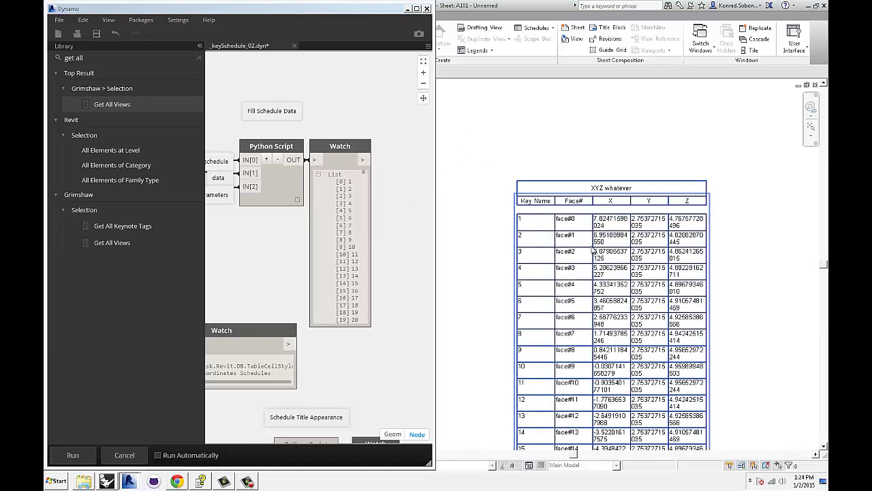
Step: Widen the X, Y and Z columns of the XYZ whatever schedule on the sheet so each coordinate fits on one line
{"action": "scroll", "coordinate": [600, 255], "scroll_direction": "up", "scroll_amount": 2}
{"action": "left_click", "coordinate": [609, 165]}
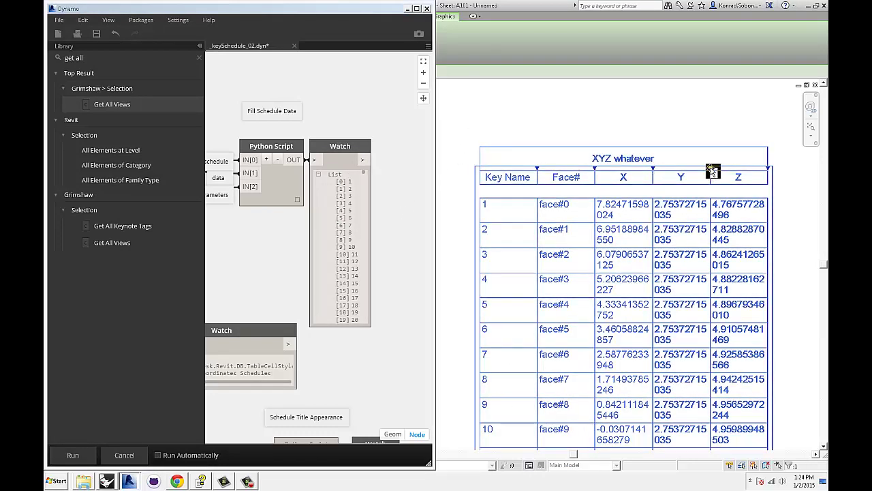
{"action": "left_click_drag", "start_coordinate": [710, 168], "coordinate": [755, 173]}
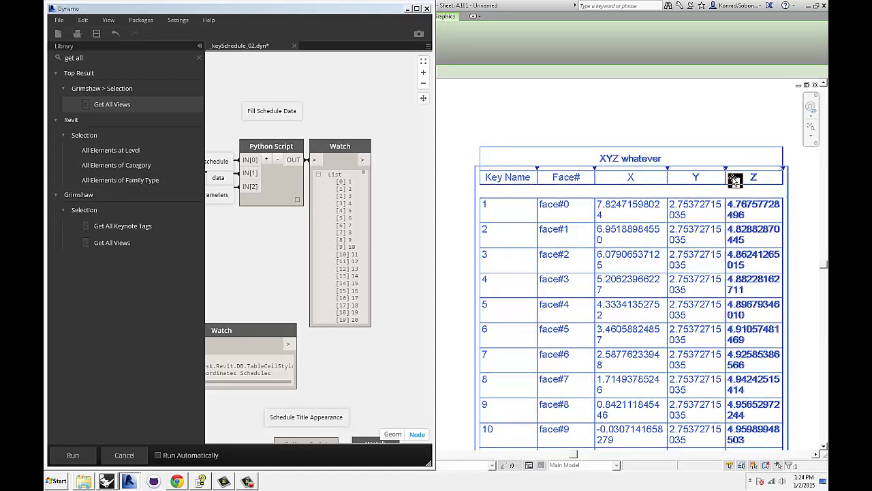
{"action": "scroll", "coordinate": [726, 206], "scroll_direction": "down", "scroll_amount": 2}
{"action": "middle_click_drag", "start_coordinate": [726, 204], "coordinate": [703, 200]}
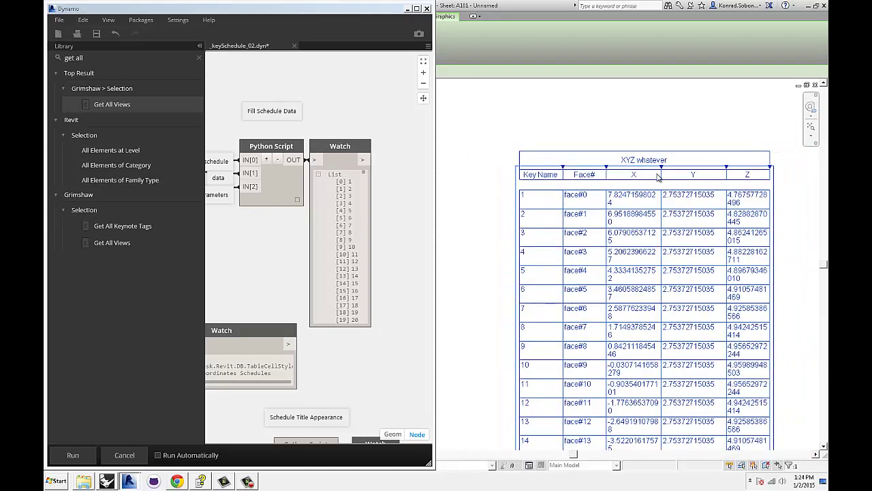
{"action": "left_click_drag", "start_coordinate": [662, 168], "coordinate": [693, 171]}
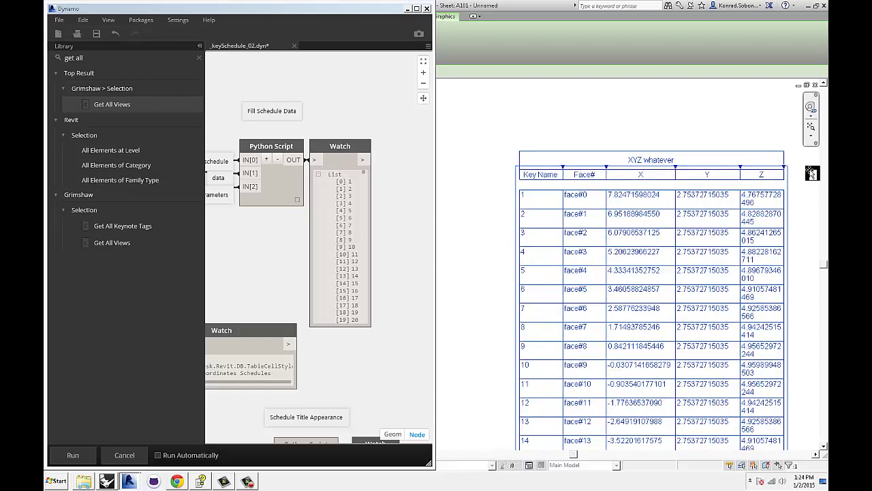
{"action": "left_click", "coordinate": [691, 123]}
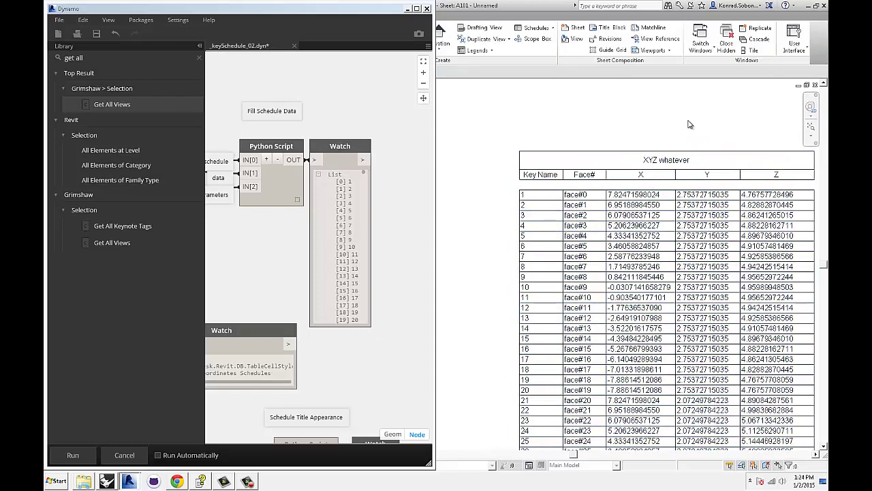
Step: Open the XYZ whatever schedule from the sheet in its own view and minimize the Dynamo window
{"action": "scroll", "coordinate": [691, 123], "scroll_direction": "down", "scroll_amount": 2}
{"action": "middle_click_drag", "start_coordinate": [684, 125], "coordinate": [633, 124]}
{"action": "scroll", "coordinate": [631, 123], "scroll_direction": "up", "scroll_amount": 3}
{"action": "scroll", "coordinate": [629, 123], "scroll_direction": "down", "scroll_amount": 1}
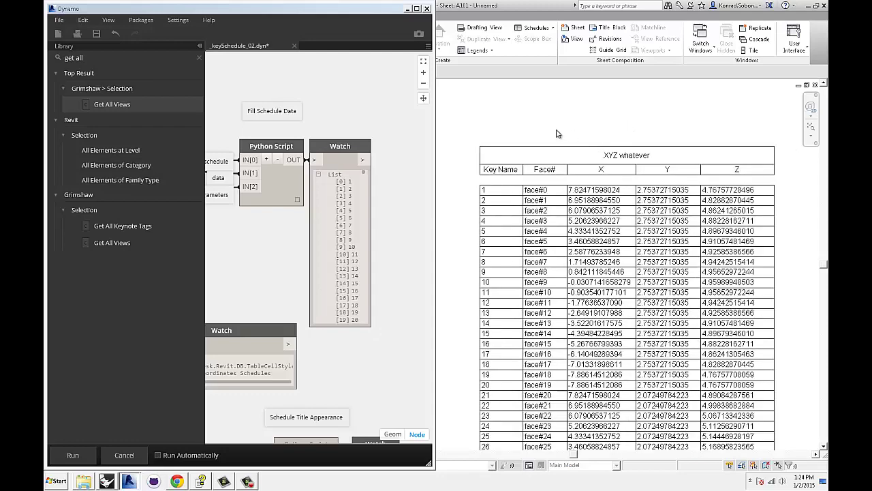
{"action": "scroll", "coordinate": [699, 209], "scroll_direction": "down", "scroll_amount": 1}
{"action": "double_click", "coordinate": [585, 197]}
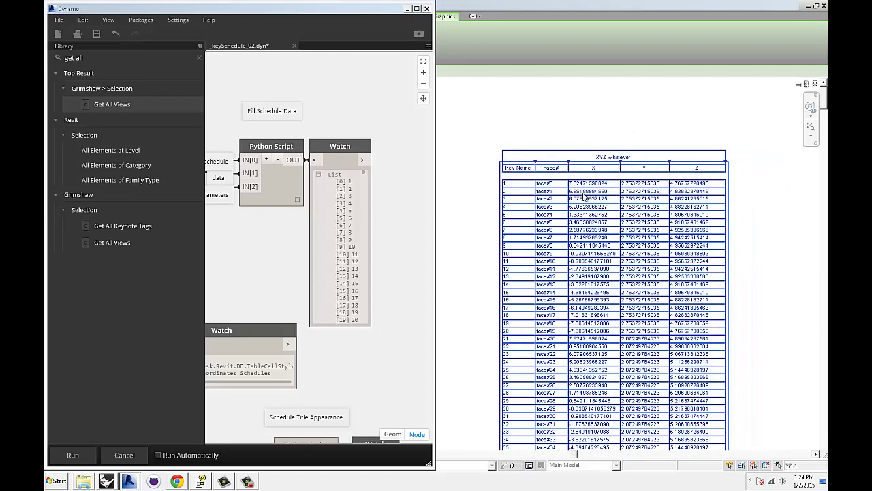
{"action": "left_click", "coordinate": [409, 9]}
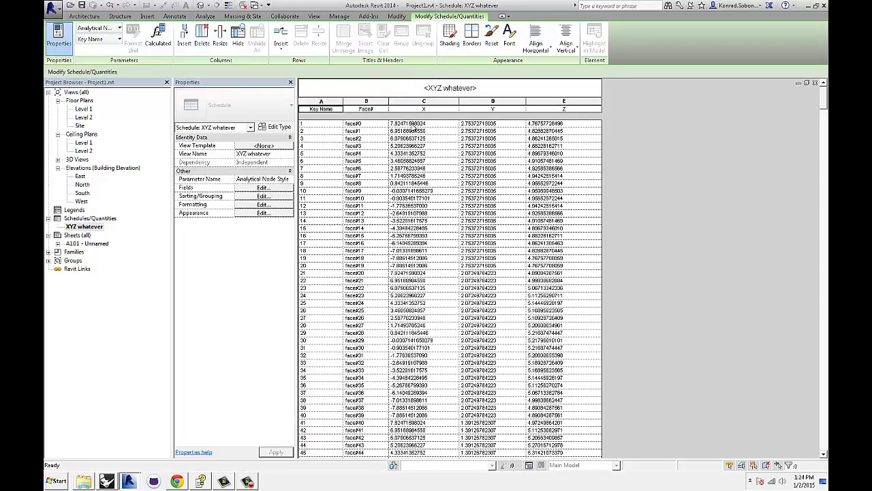
Step: Sort the XYZ whatever schedule by test1 in ascending order with a blank line between groups
{"action": "left_click", "coordinate": [263, 188]}
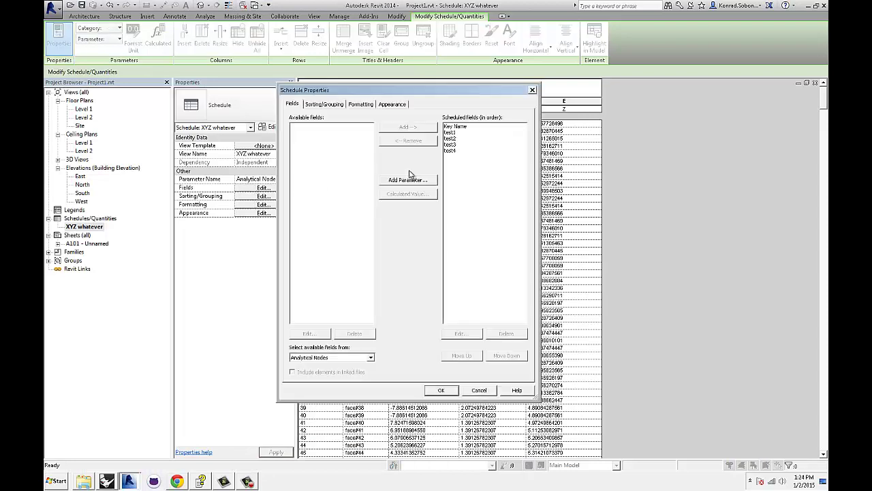
{"action": "left_click", "coordinate": [325, 104]}
{"action": "left_click", "coordinate": [364, 121]}
{"action": "left_click", "coordinate": [363, 146]}
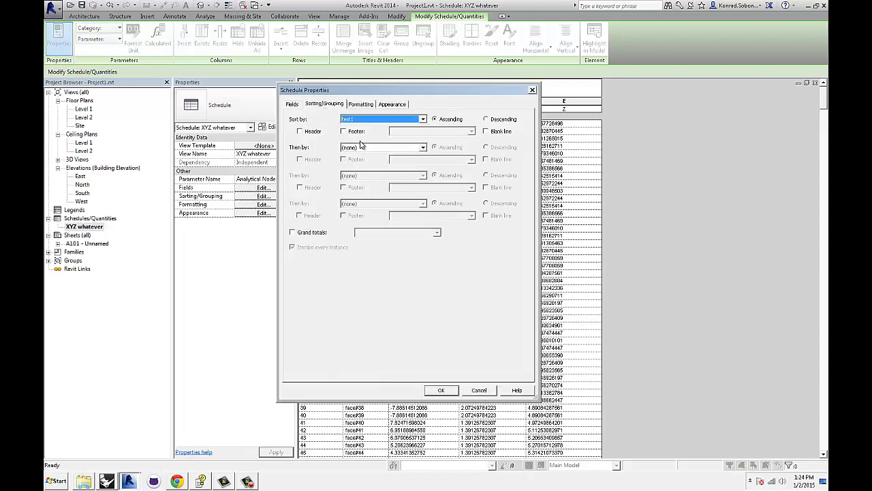
{"action": "left_click", "coordinate": [494, 133]}
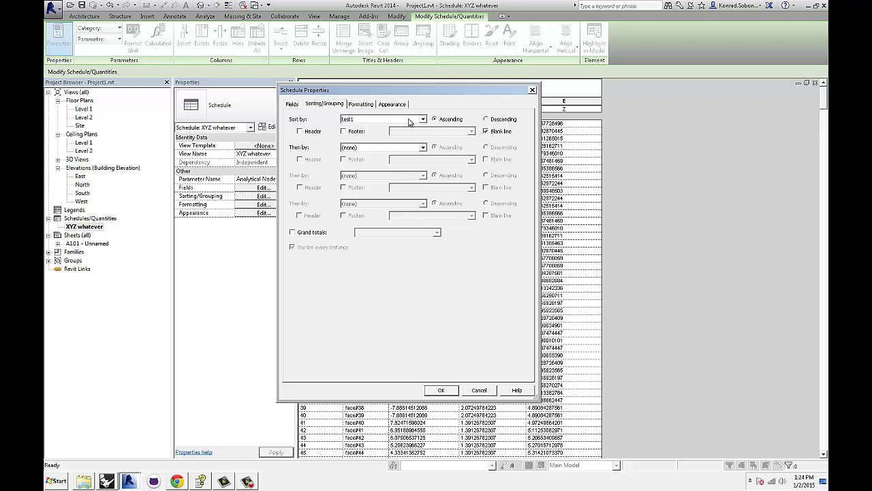
Step: Make Key Name a hidden field in the schedule formatting and apply the schedule properties
{"action": "left_click", "coordinate": [363, 104]}
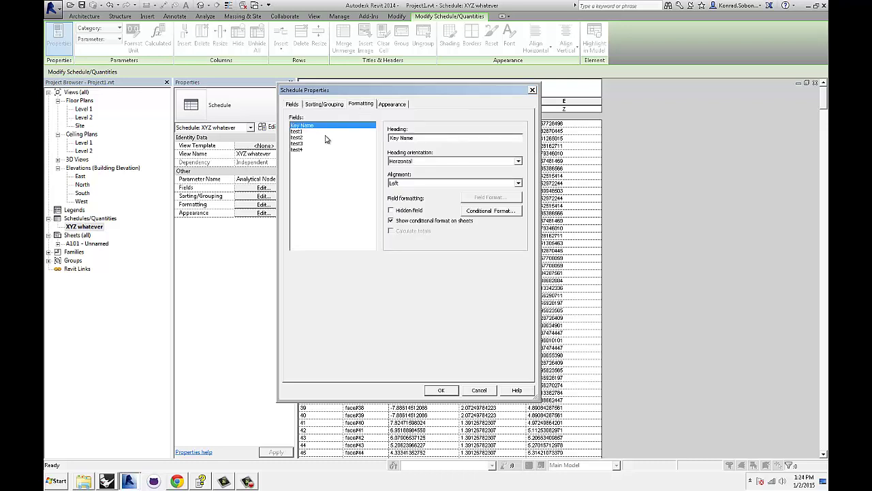
{"action": "left_click", "coordinate": [409, 212]}
{"action": "left_click", "coordinate": [443, 390]}
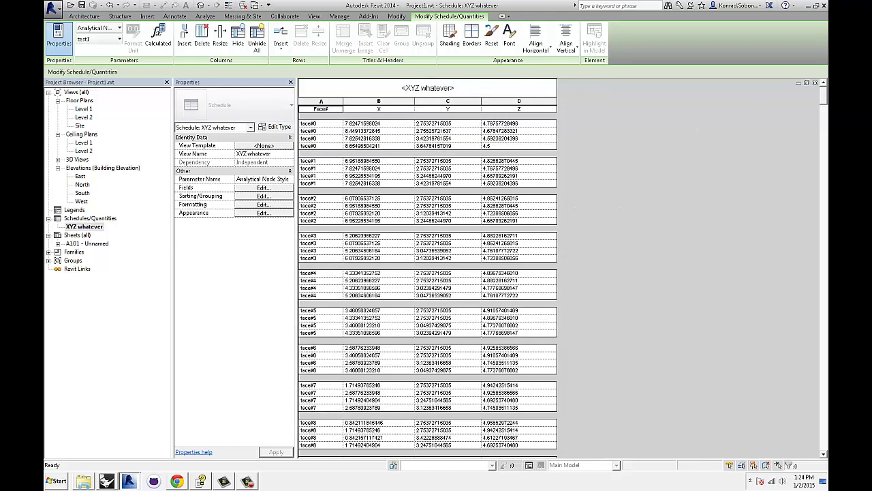
Step: Close the schedule view and inspect the coordinates grouped by face on sheet A101
{"action": "left_click", "coordinate": [817, 82]}
{"action": "scroll", "coordinate": [727, 197], "scroll_direction": "up", "scroll_amount": 4}
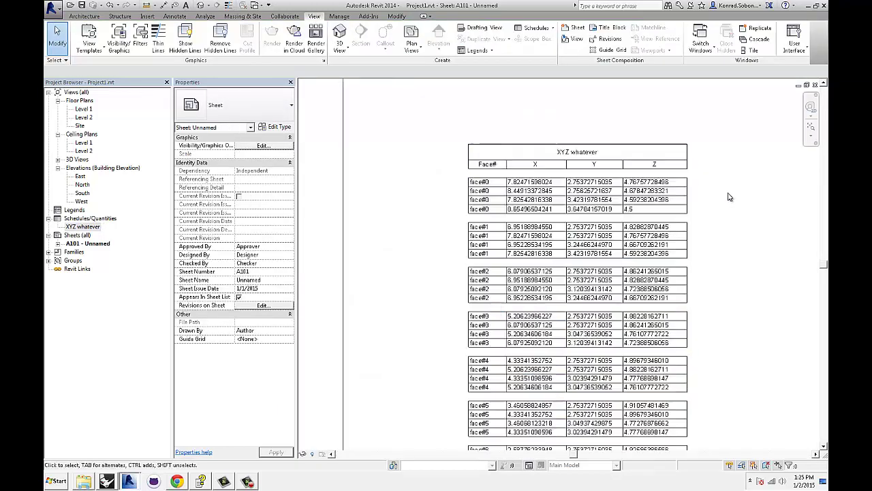
{"action": "left_click_drag", "start_coordinate": [475, 174], "coordinate": [453, 179]}
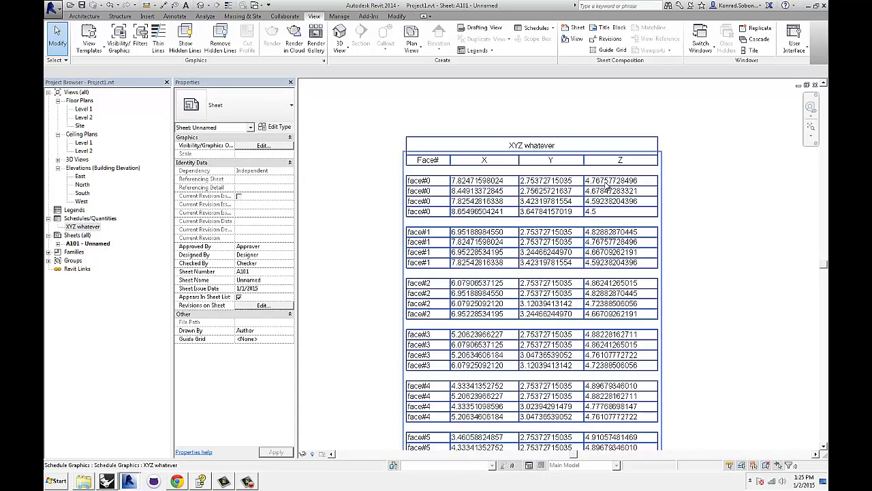
{"action": "key", "text": "Escape"}
{"action": "middle_click_drag", "start_coordinate": [694, 255], "coordinate": [692, 232]}
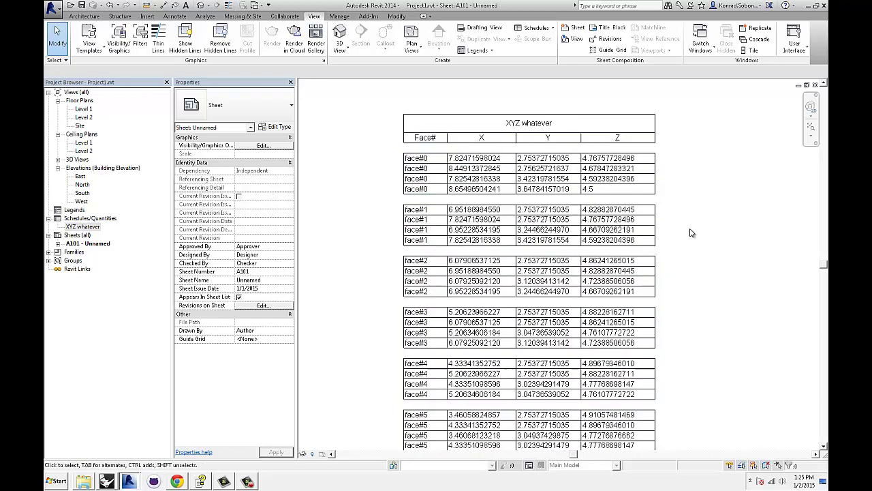
{"action": "scroll", "coordinate": [568, 225], "scroll_direction": "up", "scroll_amount": 1}
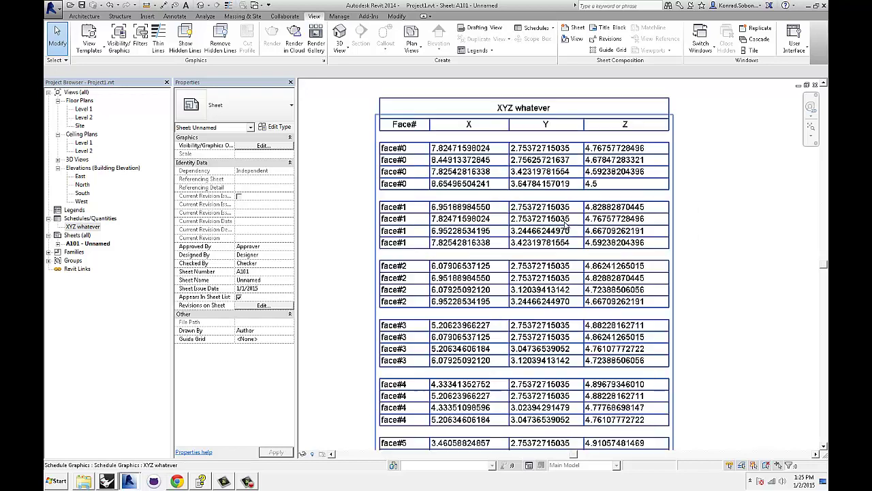
{"action": "middle_click_drag", "start_coordinate": [508, 202], "coordinate": [516, 219]}
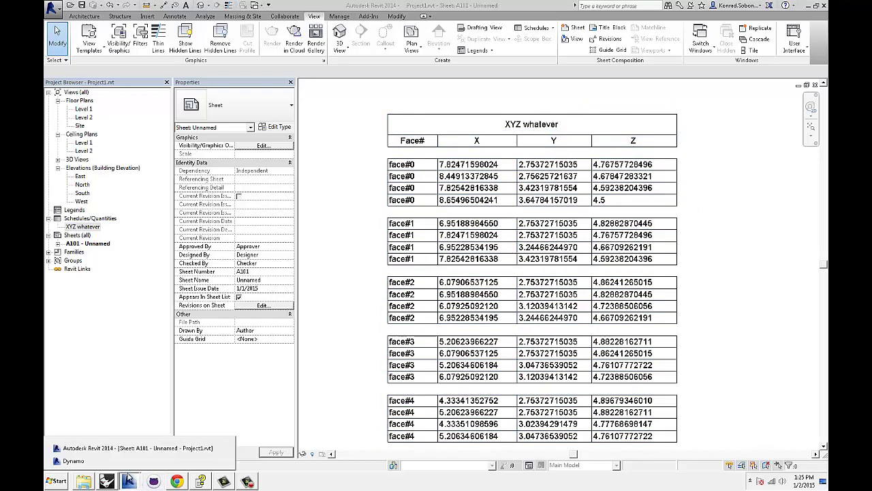
Step: Switch back to Dynamo and examine the cell style settings Code Block alongside the schedule's title row on the sheet
{"action": "left_click", "coordinate": [154, 481]}
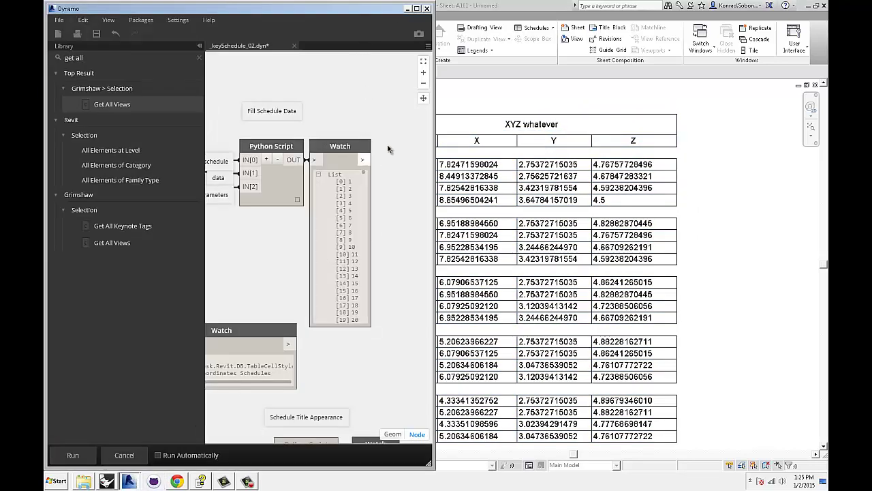
{"action": "scroll", "coordinate": [313, 187], "scroll_direction": "down", "scroll_amount": 3}
{"action": "middle_click_drag", "start_coordinate": [254, 202], "coordinate": [355, 172]}
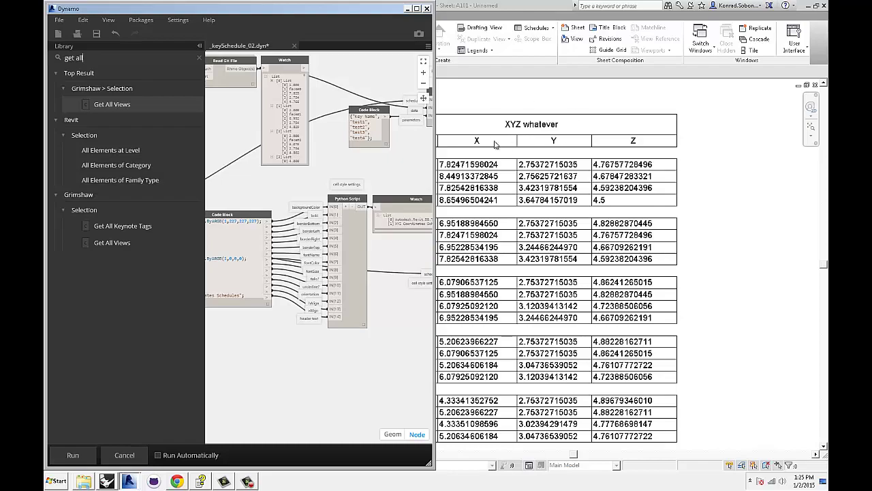
{"action": "middle_click_drag", "start_coordinate": [504, 157], "coordinate": [596, 147]}
{"action": "scroll", "coordinate": [612, 114], "scroll_direction": "up", "scroll_amount": 1}
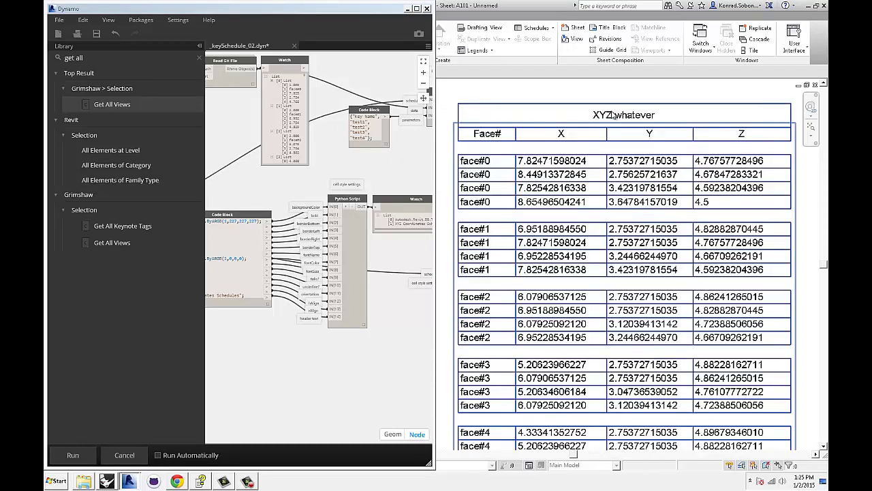
{"action": "scroll", "coordinate": [615, 116], "scroll_direction": "up", "scroll_amount": 1}
{"action": "scroll", "coordinate": [665, 118], "scroll_direction": "down", "scroll_amount": 2}
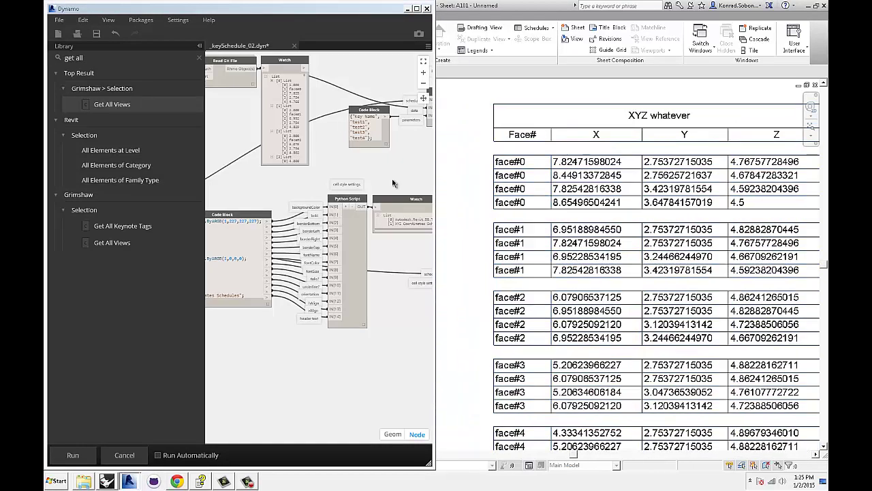
{"action": "scroll", "coordinate": [247, 185], "scroll_direction": "down", "scroll_amount": 2}
{"action": "scroll", "coordinate": [247, 185], "scroll_direction": "up", "scroll_amount": 3}
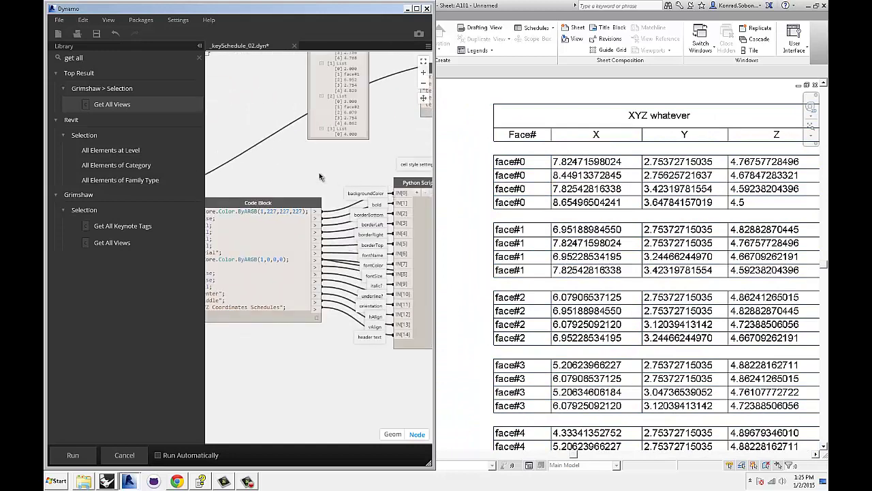
{"action": "scroll", "coordinate": [304, 155], "scroll_direction": "up", "scroll_amount": 1}
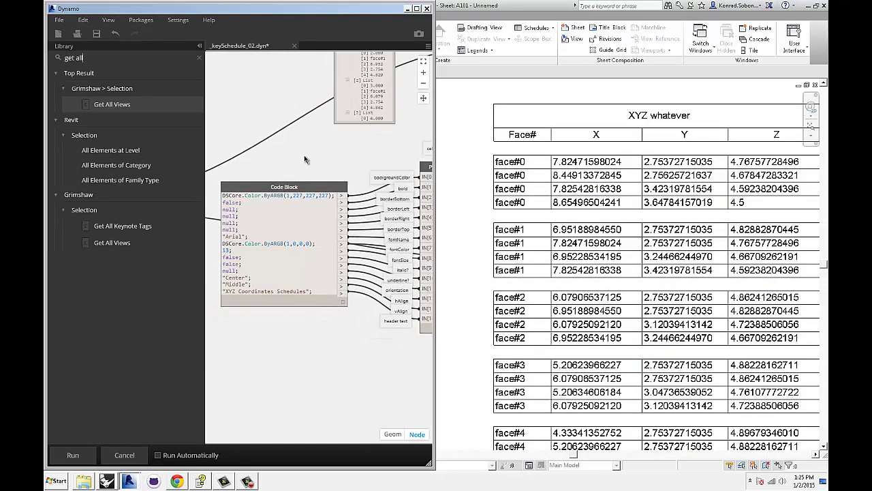
{"action": "scroll", "coordinate": [262, 306], "scroll_direction": "up", "scroll_amount": 1}
{"action": "middle_click_drag", "start_coordinate": [276, 328], "coordinate": [293, 324]}
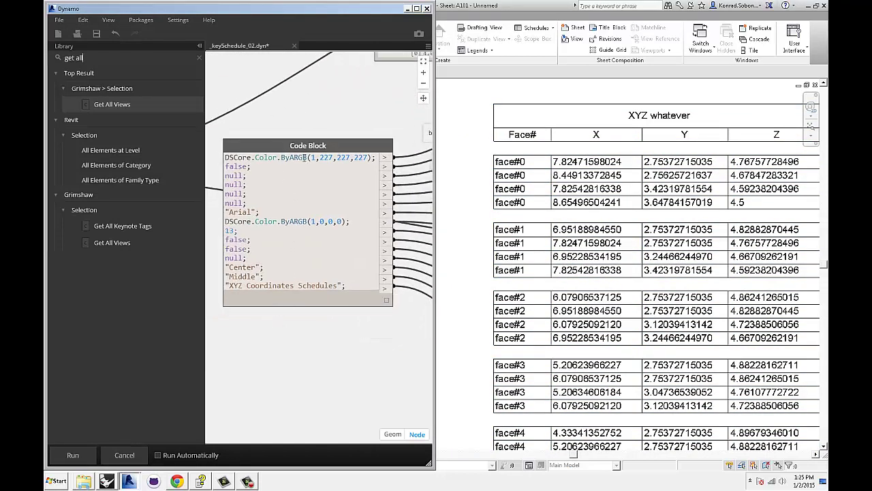
{"action": "scroll", "coordinate": [359, 124], "scroll_direction": "down", "scroll_amount": 4}
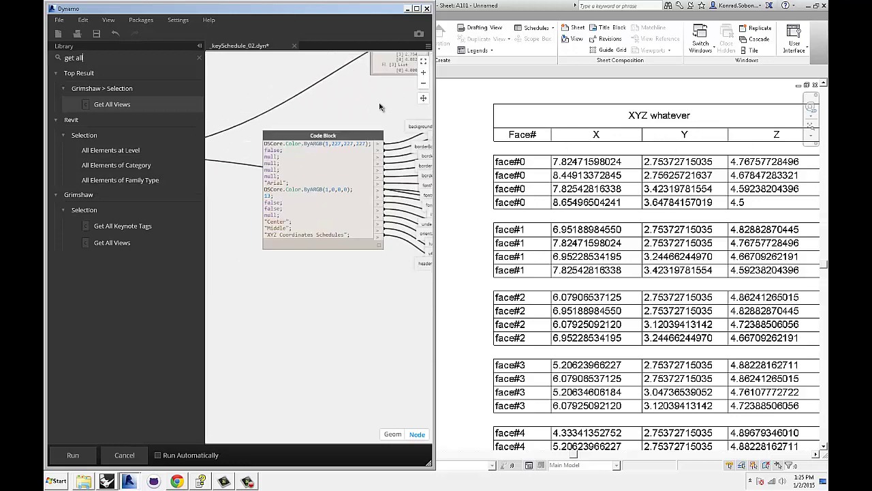
Step: Disconnect the inputs of the Fill Schedule Data script and wire the cell style settings output into the Schedule Title Appearance script
{"action": "scroll", "coordinate": [324, 220], "scroll_direction": "up", "scroll_amount": 1}
{"action": "middle_click_drag", "start_coordinate": [332, 228], "coordinate": [251, 246]}
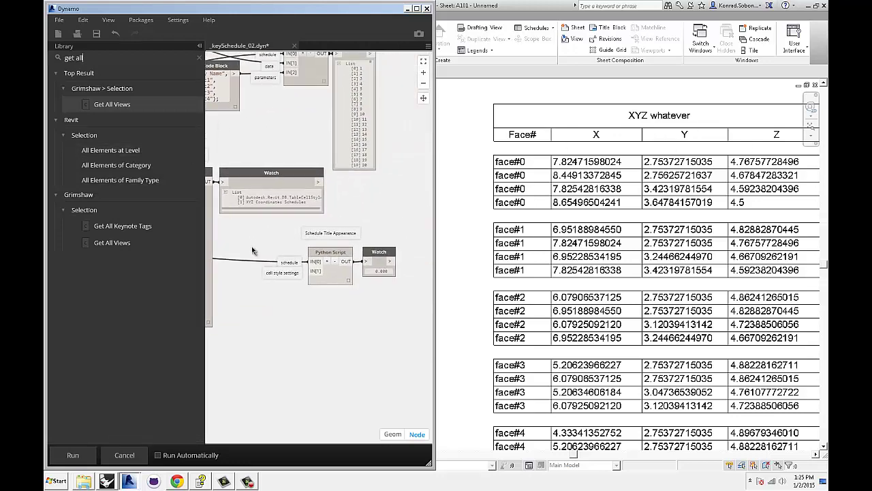
{"action": "middle_click_drag", "start_coordinate": [286, 141], "coordinate": [339, 103]}
{"action": "left_click", "coordinate": [304, 84]}
{"action": "scroll", "coordinate": [356, 215], "scroll_direction": "up", "scroll_amount": 3}
{"action": "middle_click_drag", "start_coordinate": [383, 295], "coordinate": [341, 287]}
{"action": "scroll", "coordinate": [284, 289], "scroll_direction": "down", "scroll_amount": 2}
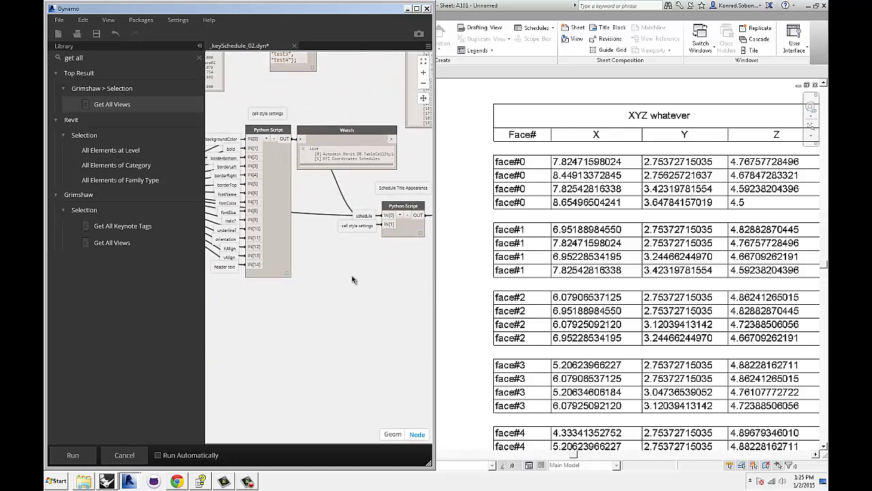
Step: Examine the cell style settings Code Block, including its header text, and its wiring to the Schedule Title Appearance script
{"action": "scroll", "coordinate": [371, 282], "scroll_direction": "down", "scroll_amount": 2}
{"action": "scroll", "coordinate": [232, 292], "scroll_direction": "up", "scroll_amount": 4}
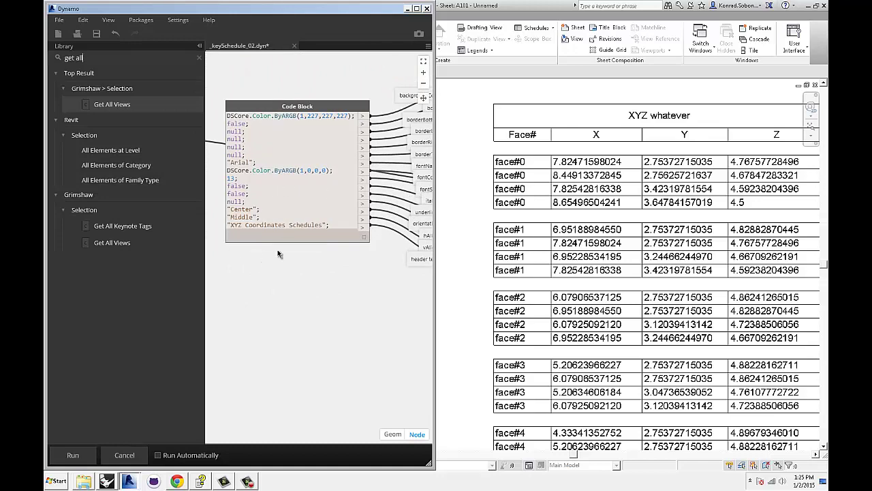
{"action": "left_click_drag", "start_coordinate": [339, 226], "coordinate": [227, 225]}
{"action": "left_click", "coordinate": [324, 290]}
{"action": "scroll", "coordinate": [402, 332], "scroll_direction": "down", "scroll_amount": 3}
{"action": "middle_click_drag", "start_coordinate": [402, 332], "coordinate": [221, 327]}
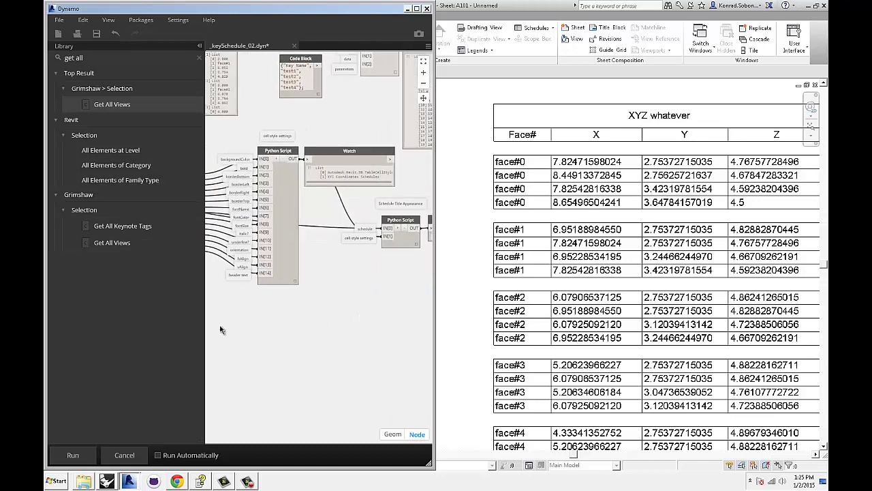
{"action": "middle_click_drag", "start_coordinate": [299, 323], "coordinate": [388, 310]}
{"action": "scroll", "coordinate": [254, 287], "scroll_direction": "up", "scroll_amount": 3}
{"action": "middle_click_drag", "start_coordinate": [258, 270], "coordinate": [321, 272]}
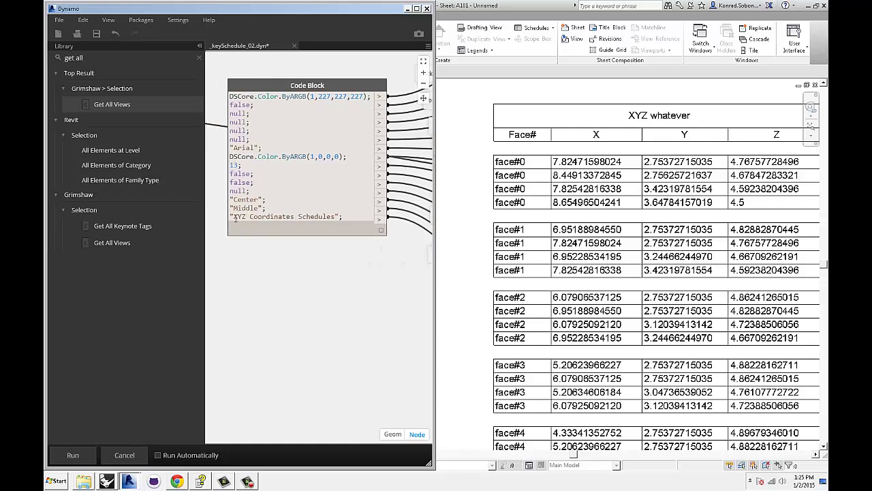
Step: Run the graph to apply the cell style and XYZ Coordinates Schedules header, and inspect the title row on the sheet
{"action": "scroll", "coordinate": [369, 268], "scroll_direction": "down", "scroll_amount": 3}
{"action": "scroll", "coordinate": [412, 307], "scroll_direction": "up", "scroll_amount": 3}
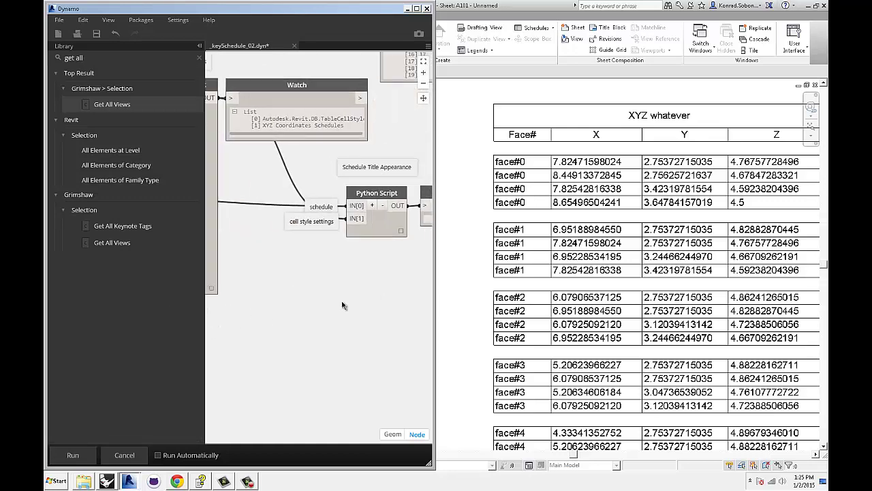
{"action": "middle_click_drag", "start_coordinate": [386, 292], "coordinate": [301, 303]}
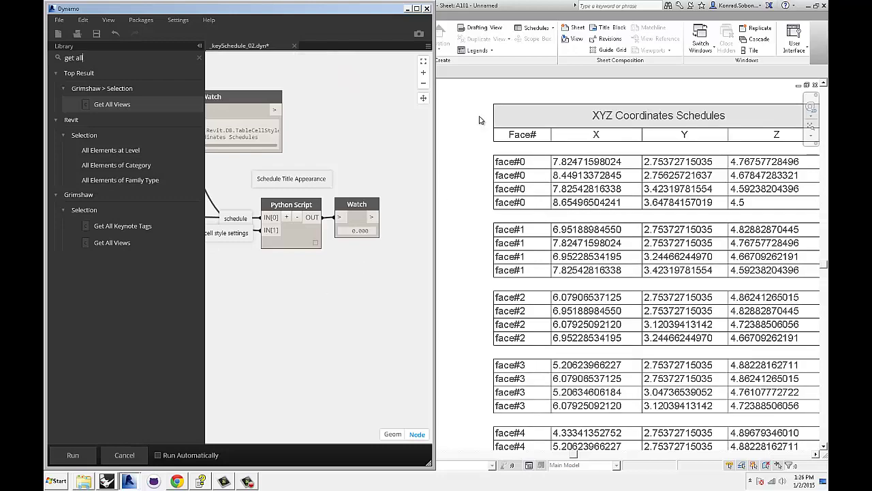
{"action": "scroll", "coordinate": [479, 120], "scroll_direction": "down", "scroll_amount": 2}
{"action": "scroll", "coordinate": [566, 128], "scroll_direction": "up", "scroll_amount": 3}
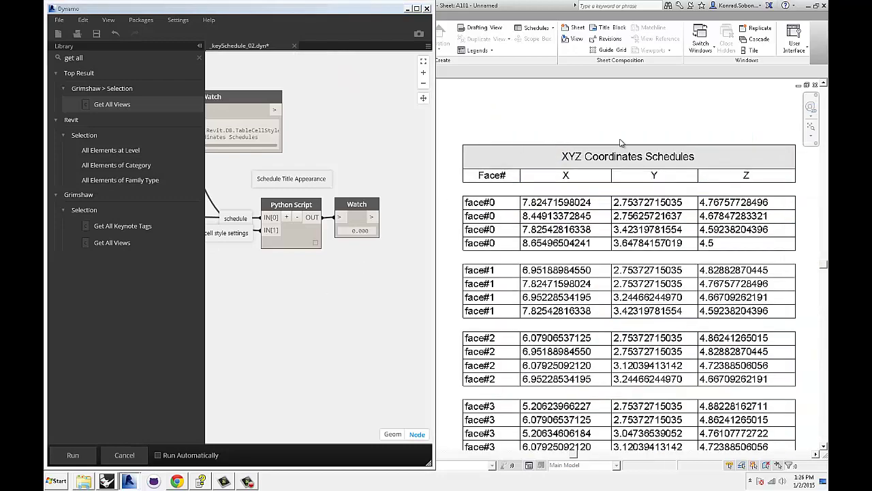
{"action": "scroll", "coordinate": [598, 137], "scroll_direction": "down", "scroll_amount": 1}
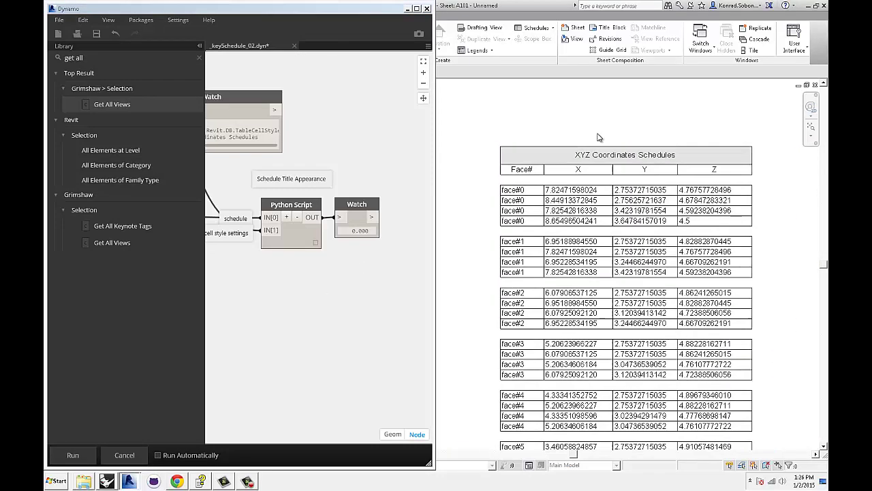
Step: Switch to Revit and compare the XYZ whatever schedule's name with its title on sheet A101
{"action": "left_click", "coordinate": [407, 8]}
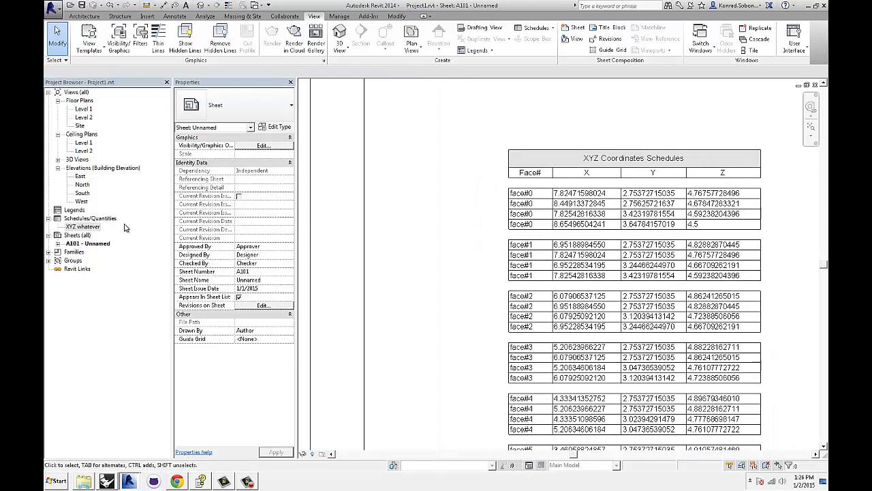
{"action": "left_click", "coordinate": [83, 227]}
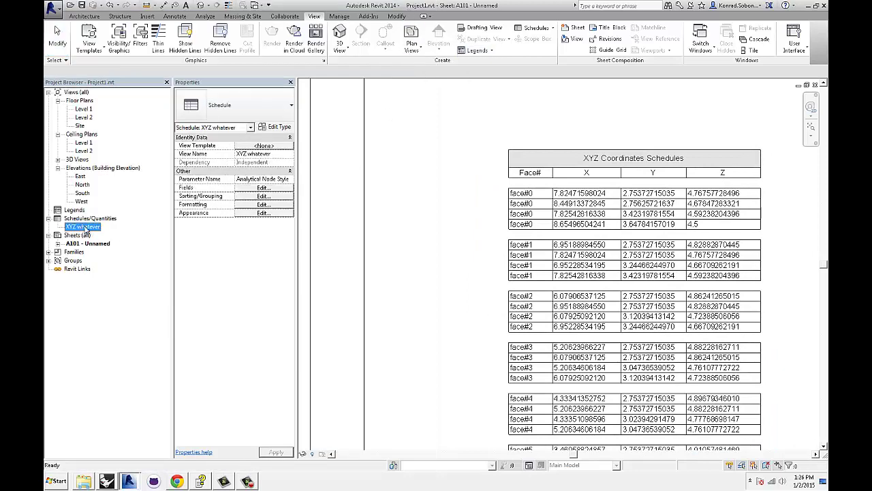
{"action": "left_click", "coordinate": [593, 123]}
{"action": "scroll", "coordinate": [656, 166], "scroll_direction": "up", "scroll_amount": 2}
{"action": "middle_click_drag", "start_coordinate": [642, 162], "coordinate": [588, 161]}
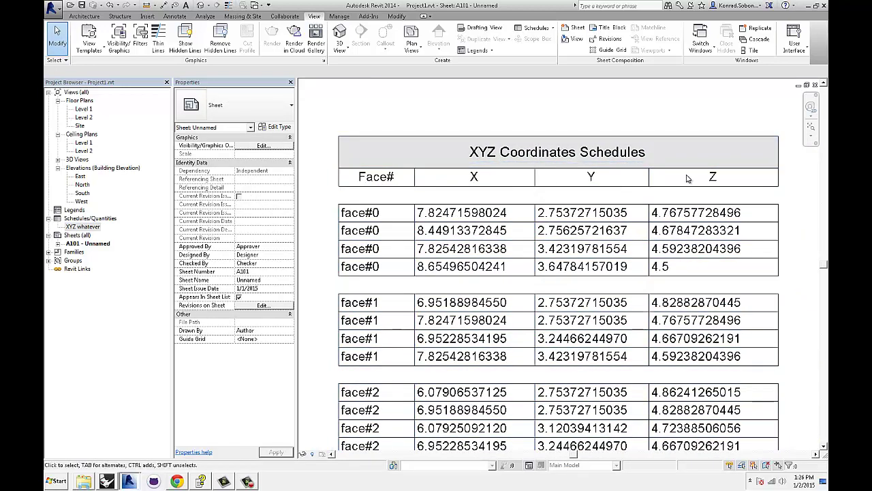
{"action": "scroll", "coordinate": [470, 174], "scroll_direction": "down", "scroll_amount": 1}
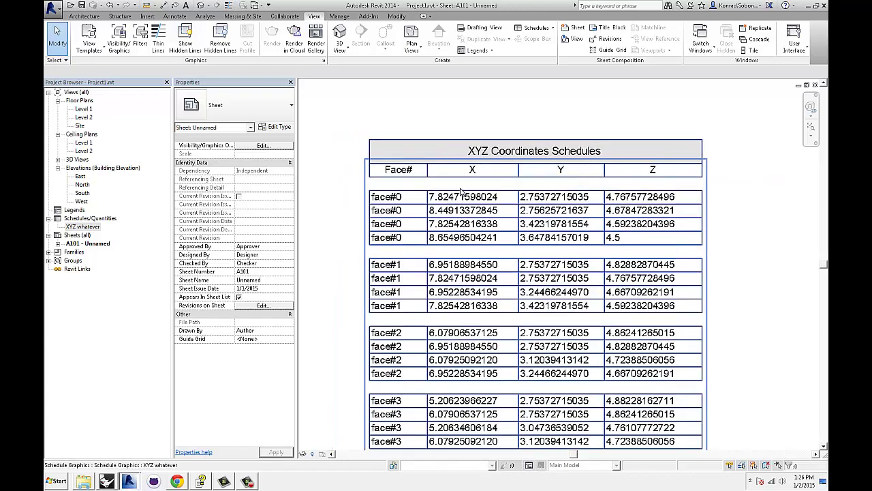
{"action": "scroll", "coordinate": [474, 174], "scroll_direction": "up", "scroll_amount": 1}
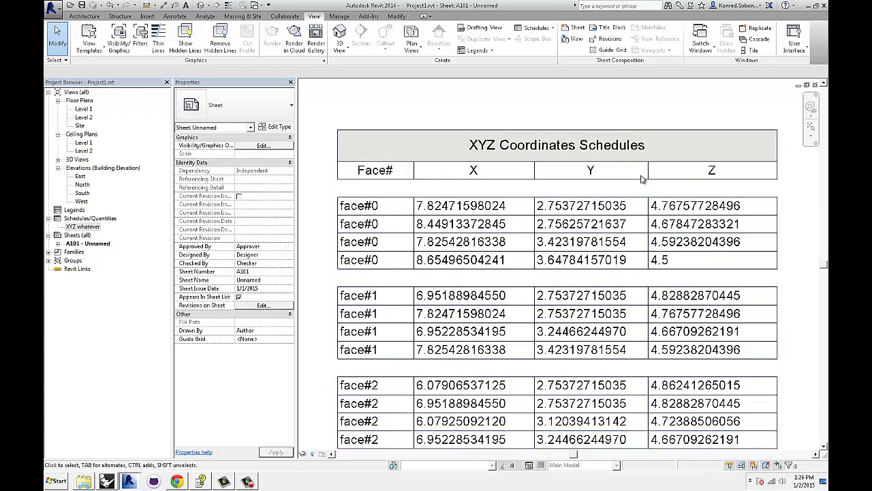
{"action": "scroll", "coordinate": [627, 174], "scroll_direction": "down", "scroll_amount": 3}
{"action": "middle_click_drag", "start_coordinate": [505, 169], "coordinate": [471, 165]}
{"action": "scroll", "coordinate": [472, 166], "scroll_direction": "up", "scroll_amount": 2}
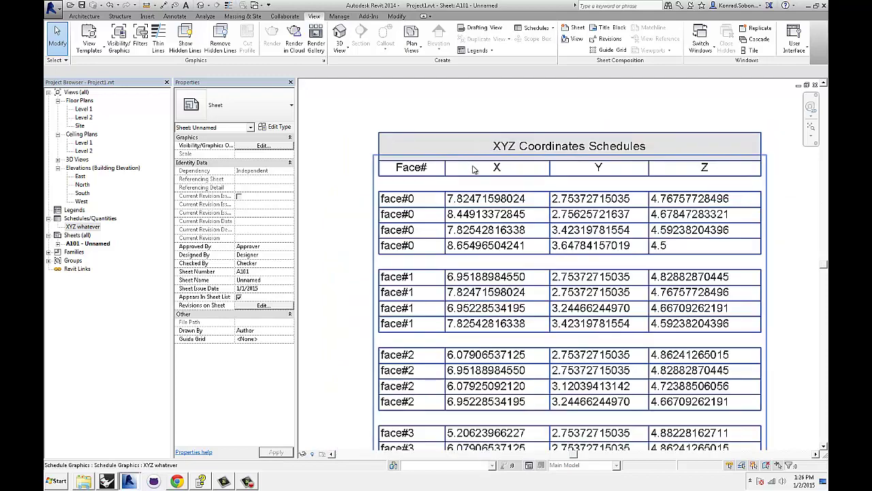
Step: Return to Dynamo, set the title's italic value to true in the cell style Code Block and run the graph
{"action": "left_click", "coordinate": [248, 481]}
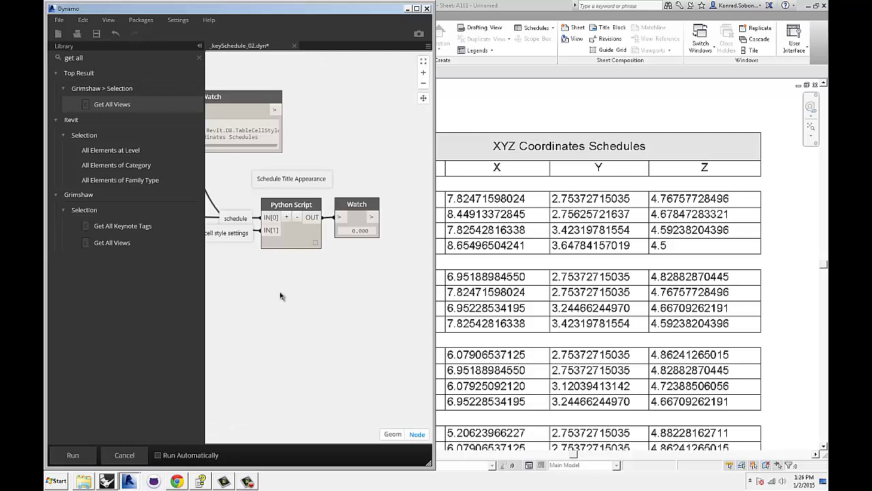
{"action": "scroll", "coordinate": [280, 293], "scroll_direction": "down", "scroll_amount": 4}
{"action": "middle_click_drag", "start_coordinate": [280, 293], "coordinate": [426, 265]}
{"action": "middle_click_drag", "start_coordinate": [350, 300], "coordinate": [398, 302]}
{"action": "scroll", "coordinate": [314, 245], "scroll_direction": "up", "scroll_amount": 4}
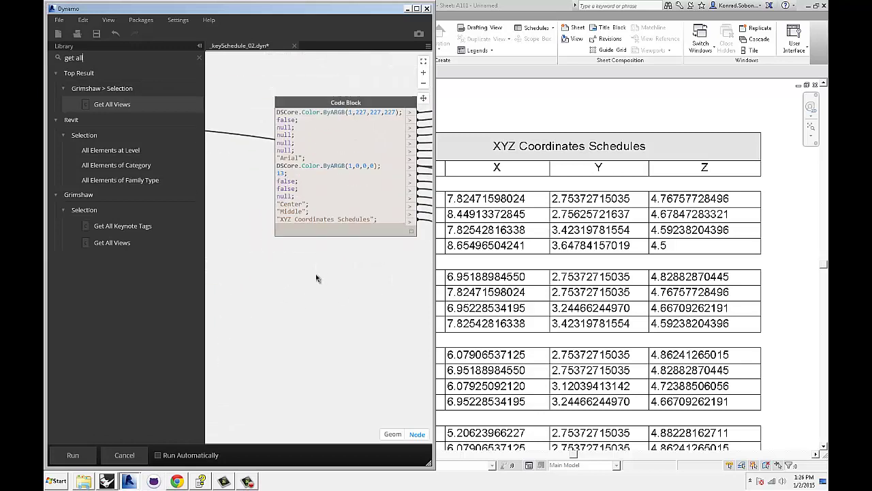
{"action": "middle_click_drag", "start_coordinate": [315, 273], "coordinate": [316, 311]}
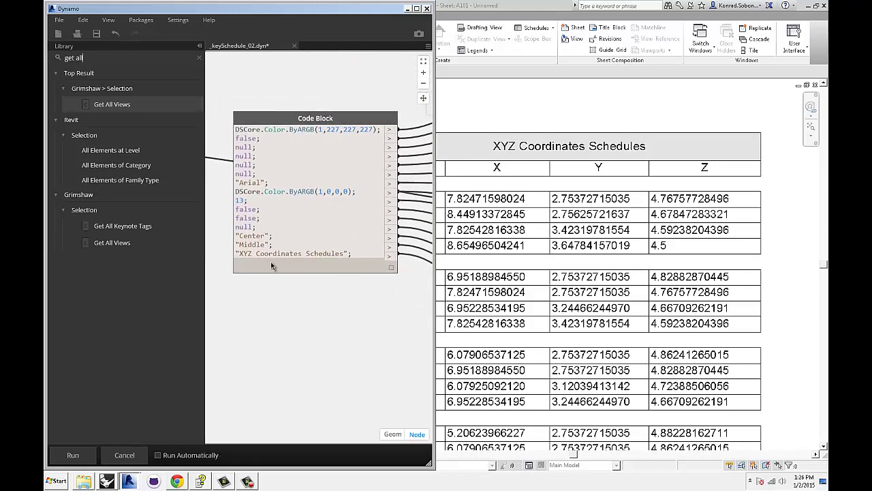
{"action": "left_click_drag", "start_coordinate": [257, 209], "coordinate": [235, 210]}
{"action": "type", "text": "True"}
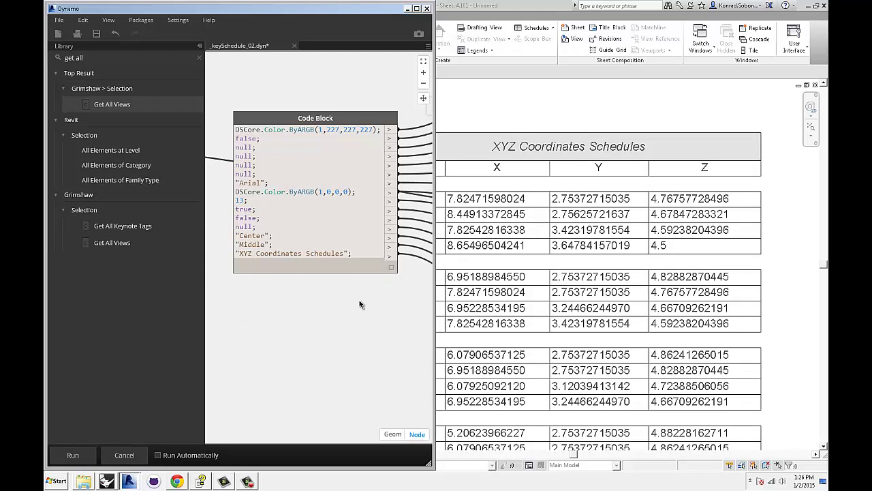
Step: Set the title's underline value to true in the cell style Code Block and run the graph
{"action": "middle_click_drag", "start_coordinate": [359, 300], "coordinate": [380, 308]}
{"action": "left_click_drag", "start_coordinate": [273, 223], "coordinate": [214, 227]}
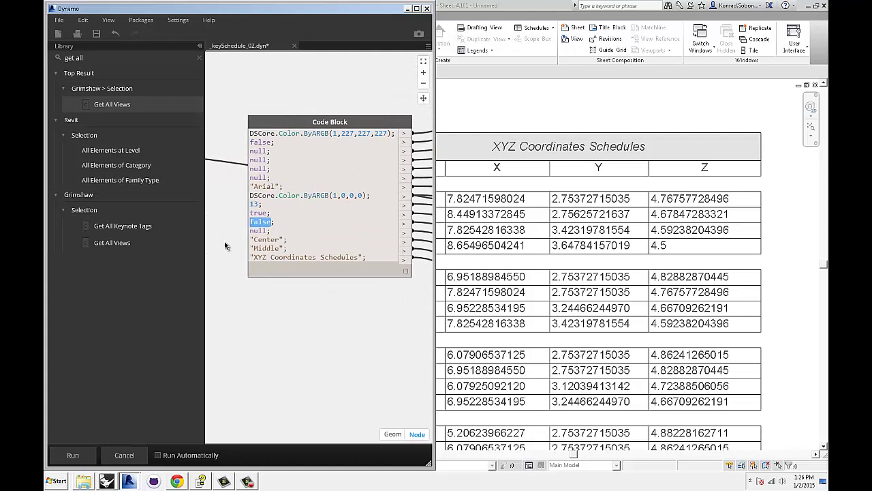
{"action": "type", "text": "true;"}
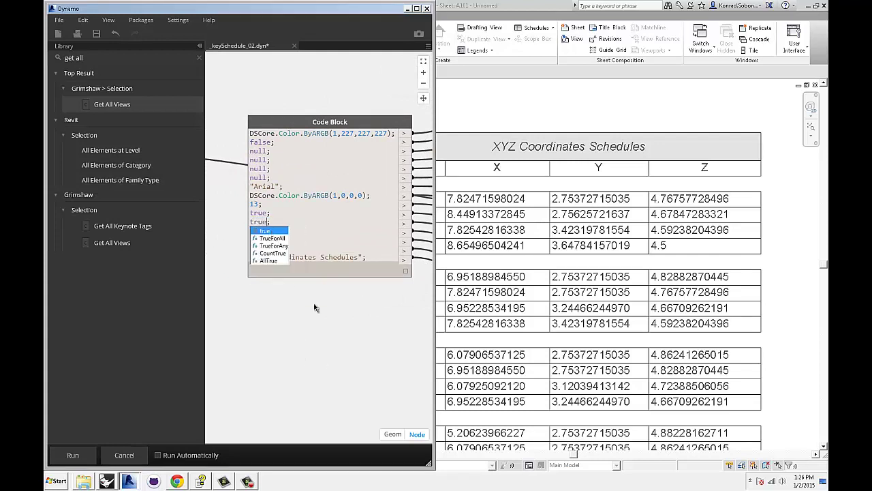
{"action": "left_click", "coordinate": [323, 319]}
{"action": "middle_click_drag", "start_coordinate": [325, 318], "coordinate": [310, 320]}
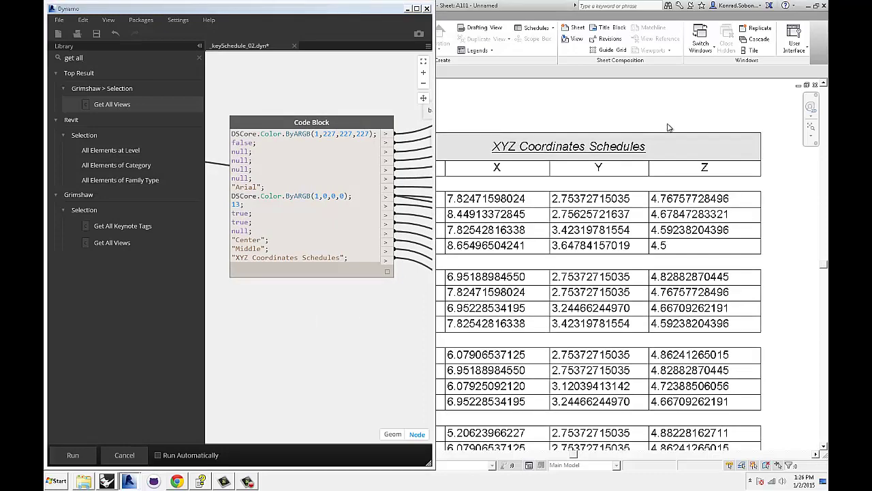
{"action": "scroll", "coordinate": [624, 128], "scroll_direction": "up", "scroll_amount": 3}
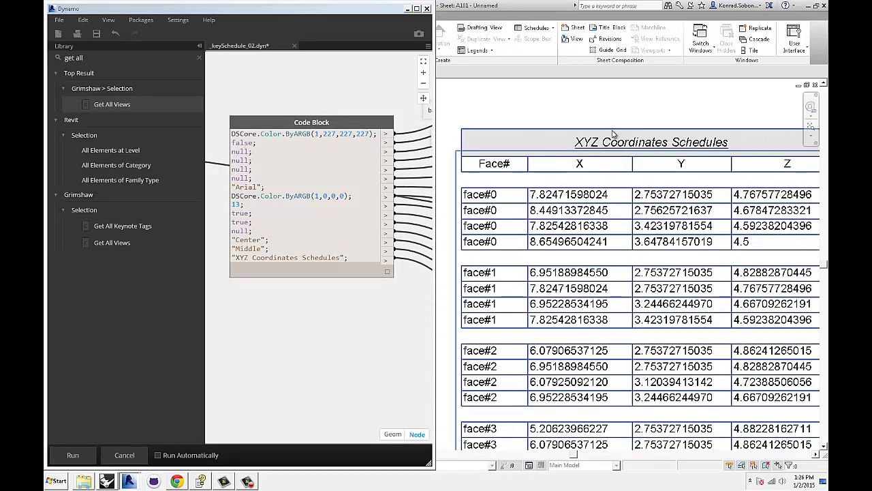
Step: Review the Fill Schedule Data and Schedule Title Appearance scripts in the graph alongside the styled schedule on the sheet
{"action": "scroll", "coordinate": [323, 312], "scroll_direction": "down", "scroll_amount": 3}
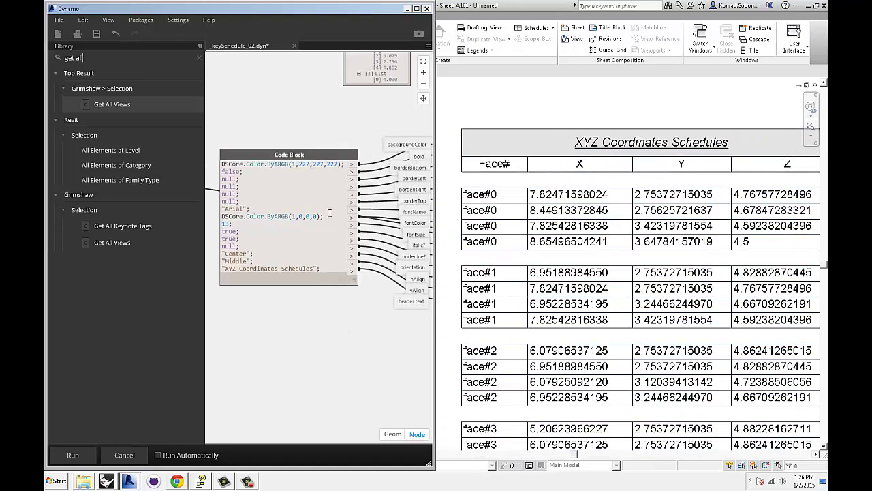
{"action": "middle_click_drag", "start_coordinate": [374, 316], "coordinate": [253, 332]}
{"action": "scroll", "coordinate": [262, 328], "scroll_direction": "down", "scroll_amount": 3}
{"action": "middle_click_drag", "start_coordinate": [395, 284], "coordinate": [264, 287]}
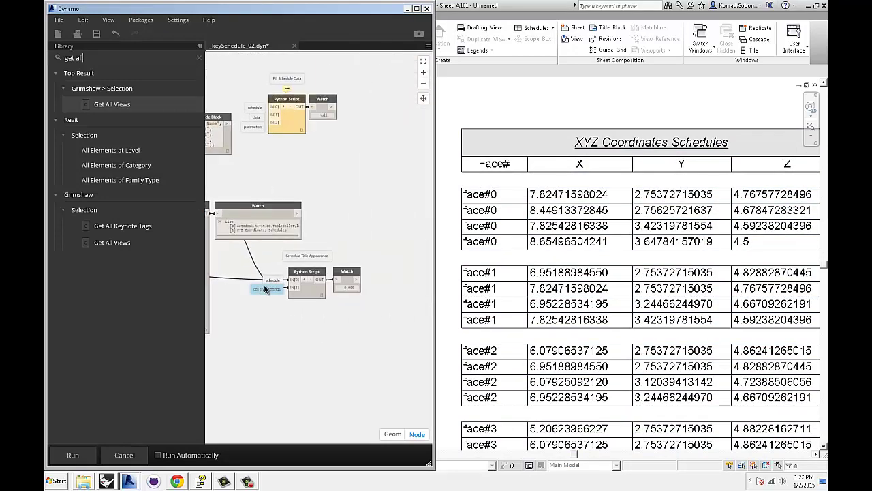
{"action": "scroll", "coordinate": [252, 266], "scroll_direction": "up", "scroll_amount": 3}
{"action": "middle_click_drag", "start_coordinate": [349, 190], "coordinate": [334, 209]}
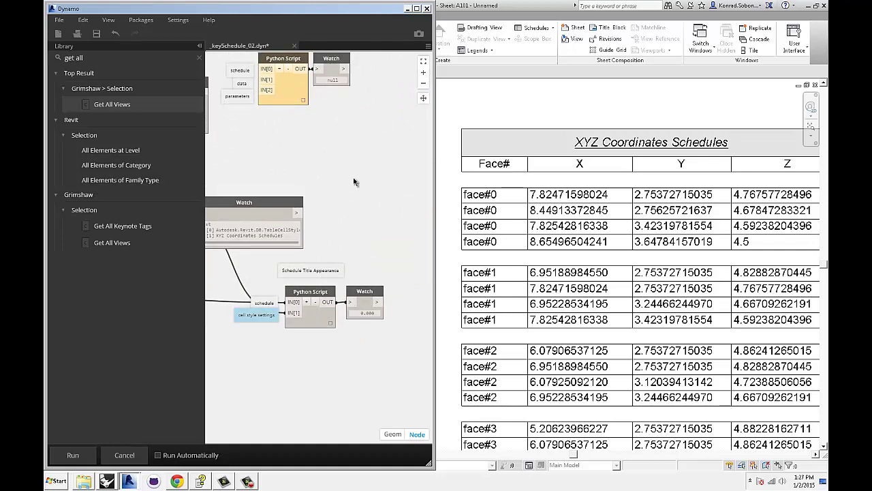
{"action": "middle_click_drag", "start_coordinate": [354, 181], "coordinate": [317, 210]}
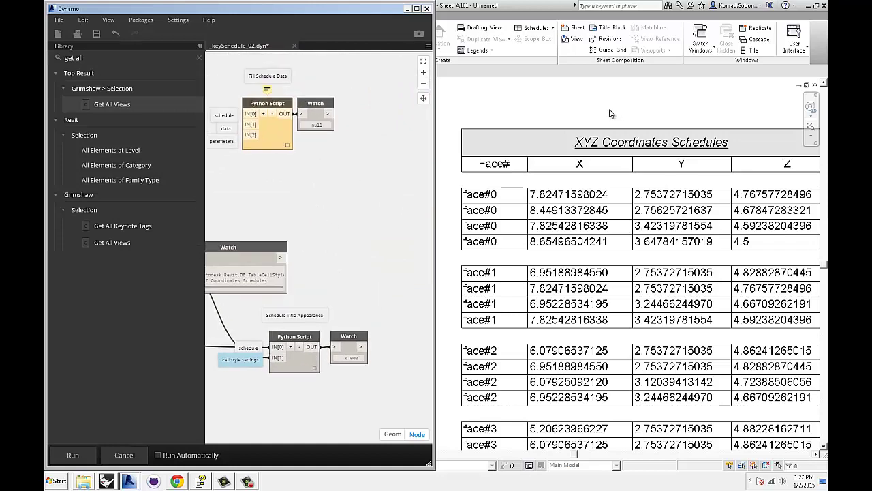
{"action": "scroll", "coordinate": [610, 113], "scroll_direction": "down", "scroll_amount": 2}
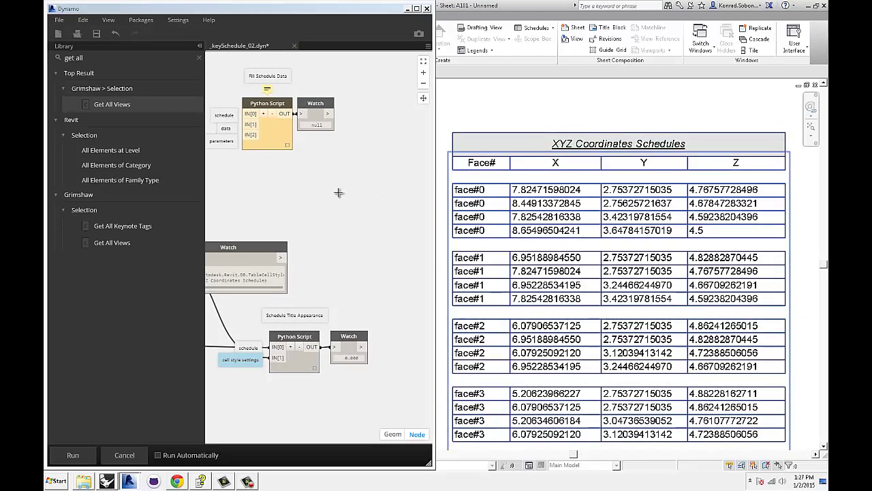
{"action": "scroll", "coordinate": [339, 193], "scroll_direction": "down", "scroll_amount": 3}
{"action": "middle_click_drag", "start_coordinate": [294, 180], "coordinate": [351, 180]}
{"action": "scroll", "coordinate": [348, 180], "scroll_direction": "up", "scroll_amount": 4}
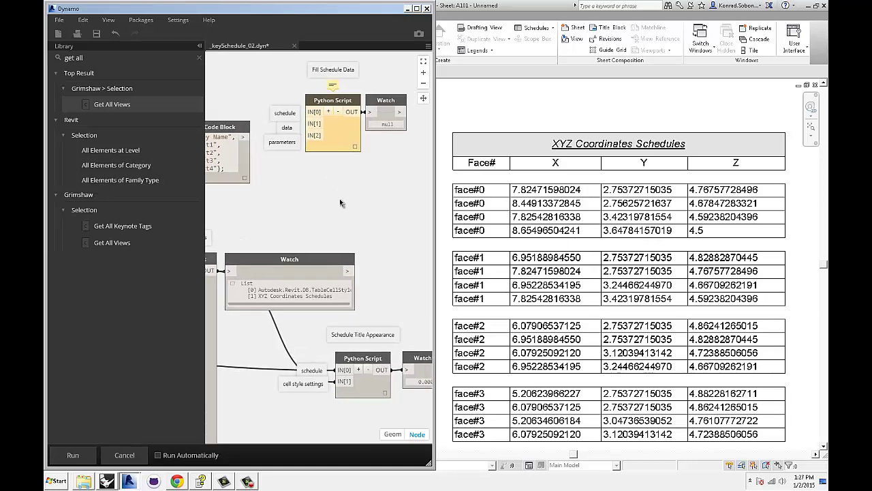
{"action": "middle_click_drag", "start_coordinate": [329, 184], "coordinate": [323, 203]}
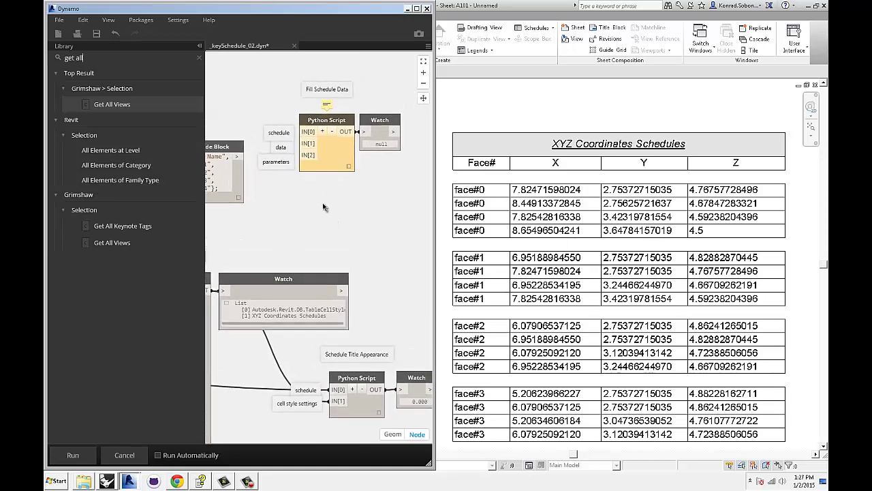
Step: Switch to Revit and start adding a new parameter to the XYZ whatever schedule's fields
{"action": "left_click", "coordinate": [407, 8]}
{"action": "left_click", "coordinate": [85, 227]}
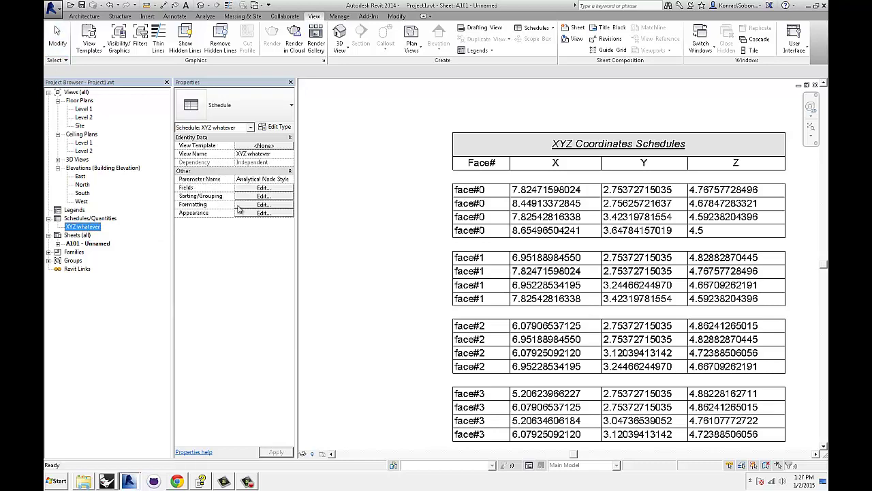
{"action": "left_click", "coordinate": [259, 188]}
{"action": "left_click", "coordinate": [410, 181]}
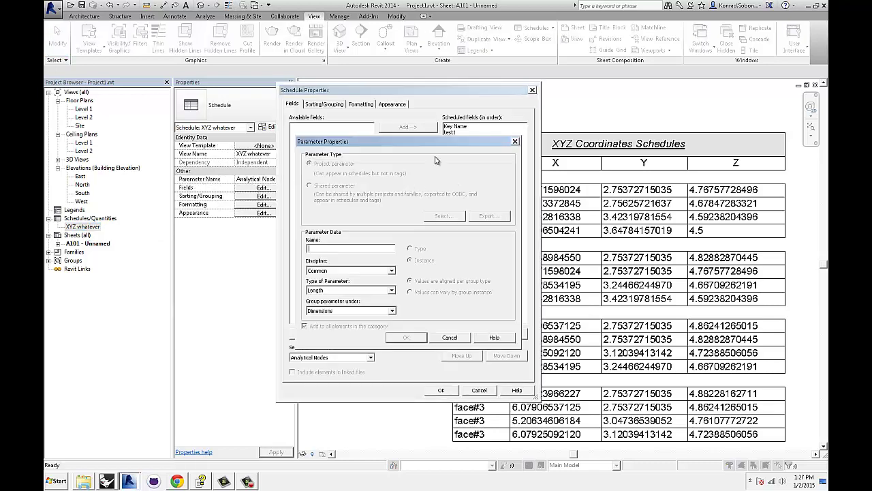
{"action": "left_click_drag", "start_coordinate": [402, 142], "coordinate": [382, 119]}
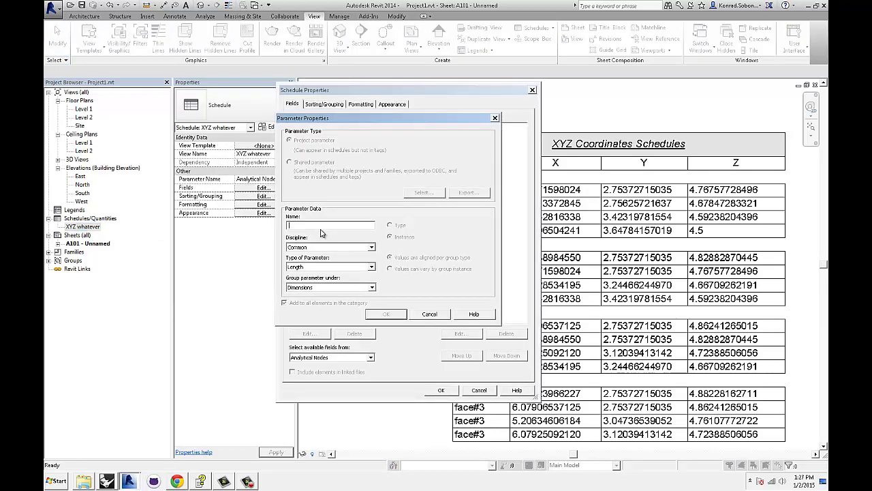
Step: Review the available parameter types for the new parameter, and leave the schedule's field settings without changing anything
{"action": "left_click", "coordinate": [311, 268]}
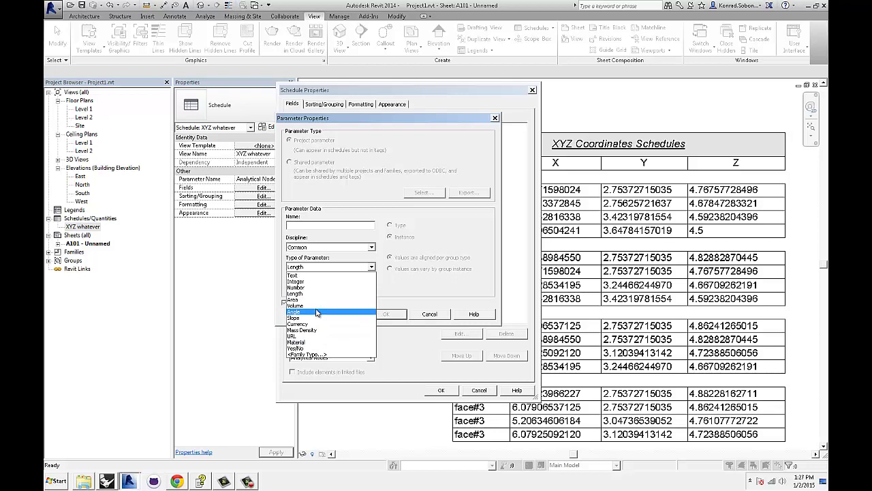
{"action": "left_click", "coordinate": [314, 269]}
{"action": "left_click", "coordinate": [310, 270]}
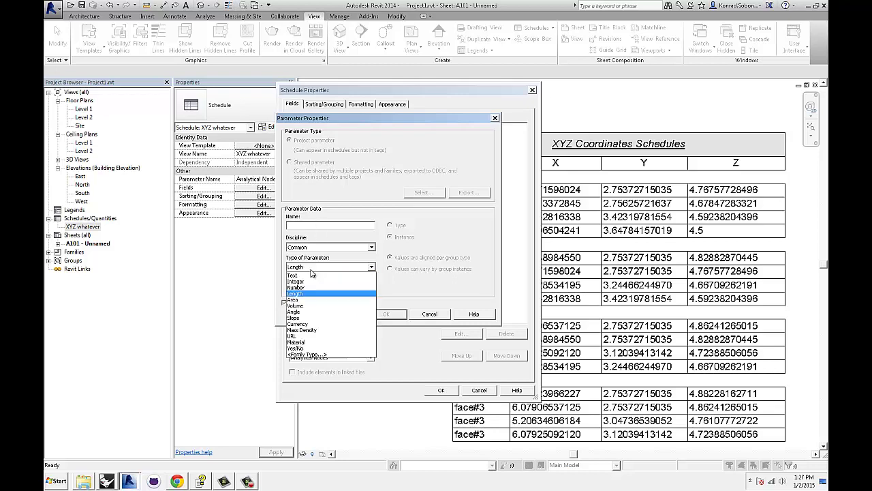
{"action": "left_click", "coordinate": [313, 274]}
{"action": "left_click", "coordinate": [436, 314]}
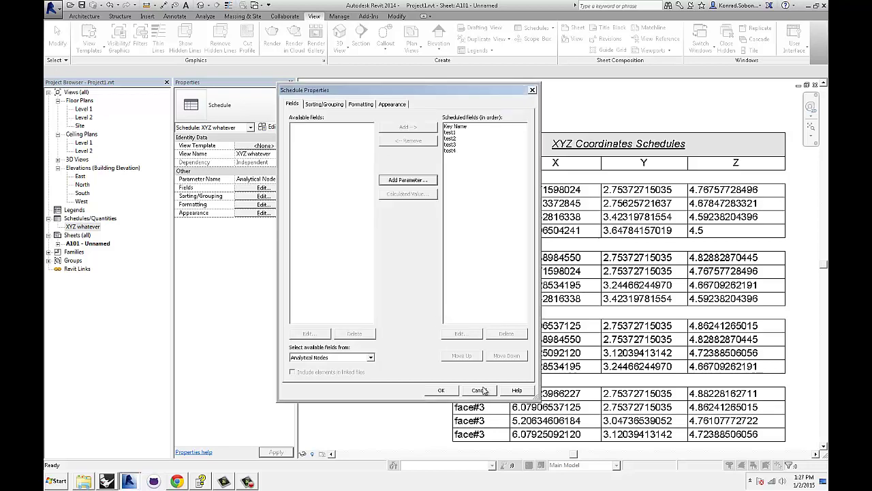
{"action": "left_click", "coordinate": [479, 390]}
{"action": "left_click", "coordinate": [604, 220]}
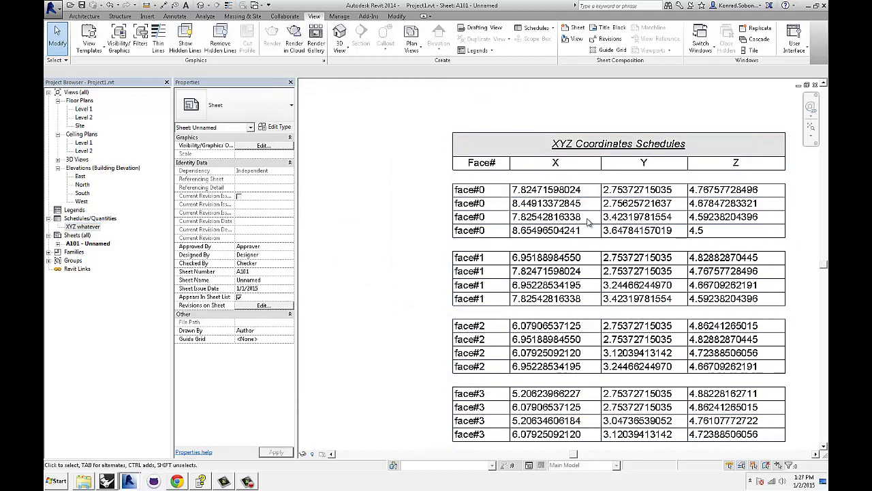
Step: Examine the face numbers and X, Y and Z values in the XYZ Coordinates Schedules table on sheet A101
{"action": "middle_click_drag", "start_coordinate": [498, 210], "coordinate": [456, 205]}
{"action": "scroll", "coordinate": [447, 191], "scroll_direction": "up", "scroll_amount": 1}
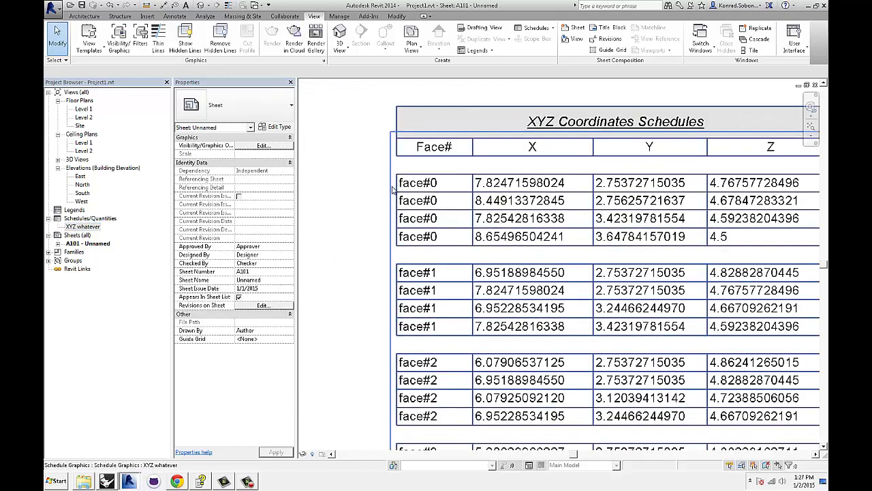
{"action": "middle_click_drag", "start_coordinate": [463, 190], "coordinate": [441, 184]}
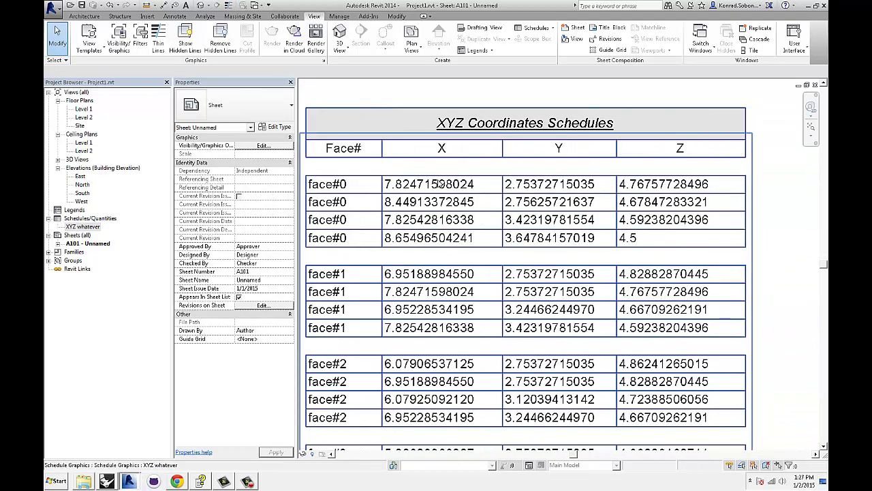
{"action": "scroll", "coordinate": [534, 197], "scroll_direction": "down", "scroll_amount": 1}
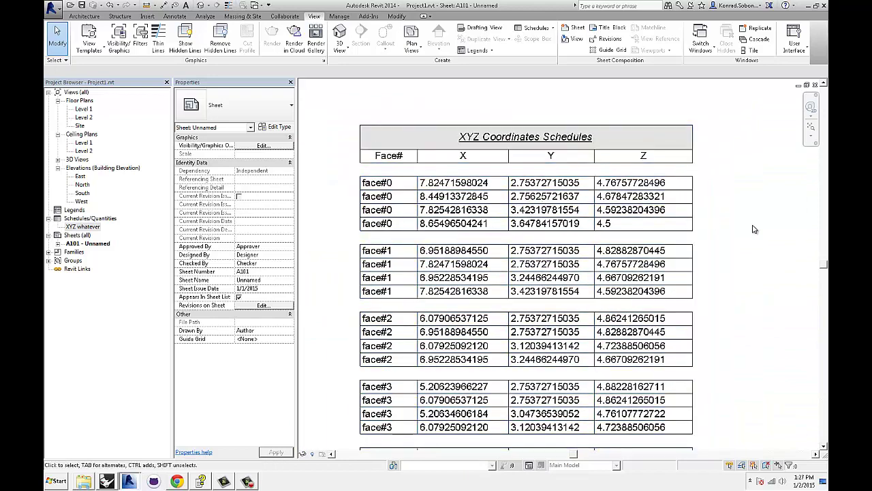
{"action": "scroll", "coordinate": [752, 227], "scroll_direction": "down", "scroll_amount": 2}
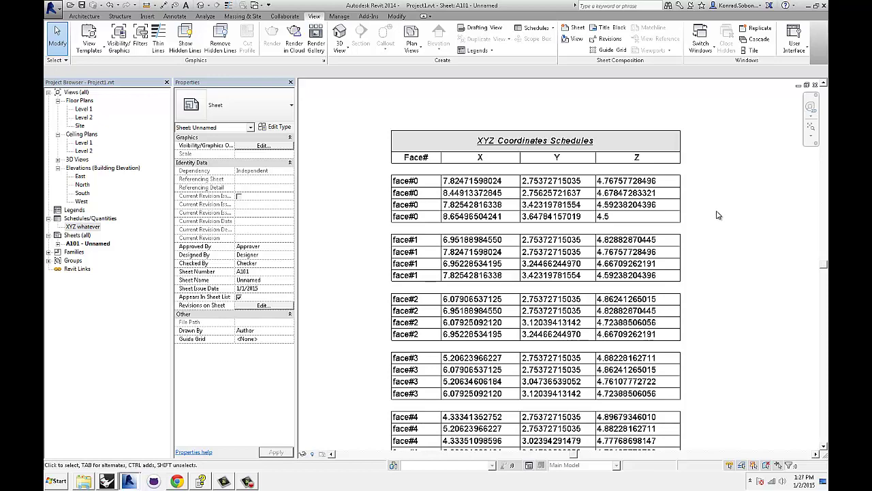
{"action": "scroll", "coordinate": [729, 217], "scroll_direction": "up", "scroll_amount": 2}
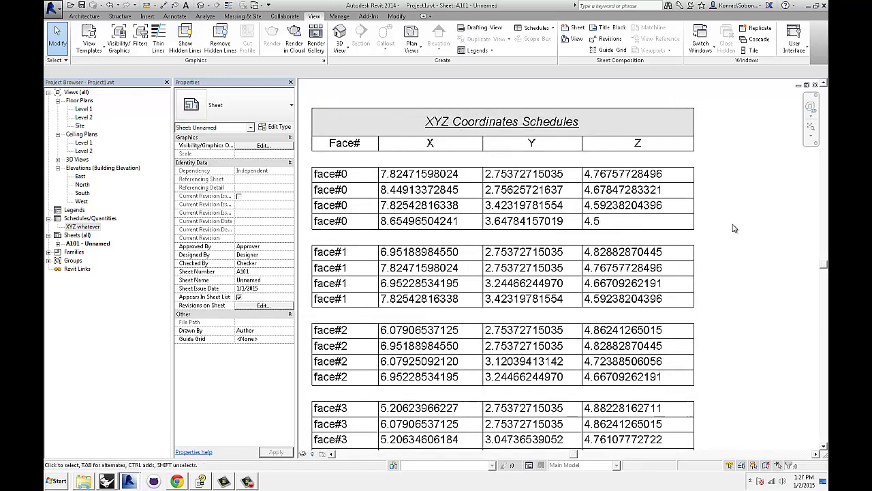
{"action": "scroll", "coordinate": [734, 228], "scroll_direction": "down", "scroll_amount": 1}
{"action": "middle_click_drag", "start_coordinate": [550, 223], "coordinate": [558, 223]}
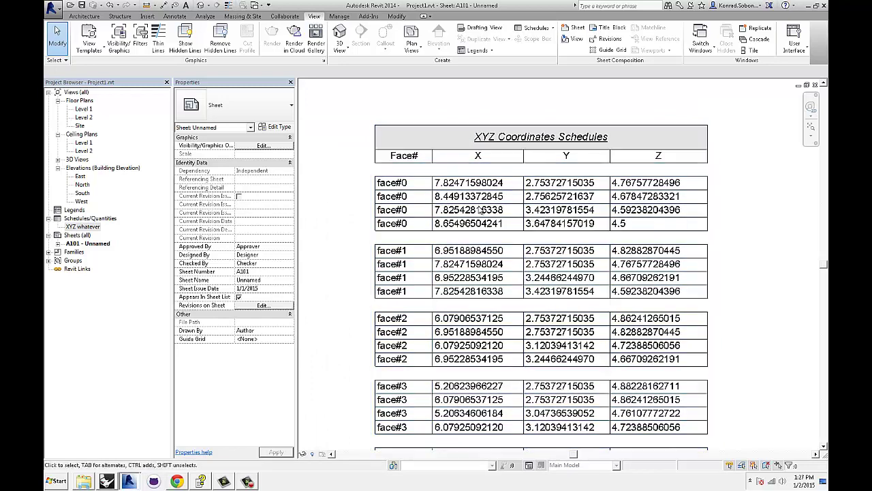
{"action": "scroll", "coordinate": [475, 209], "scroll_direction": "up", "scroll_amount": 1}
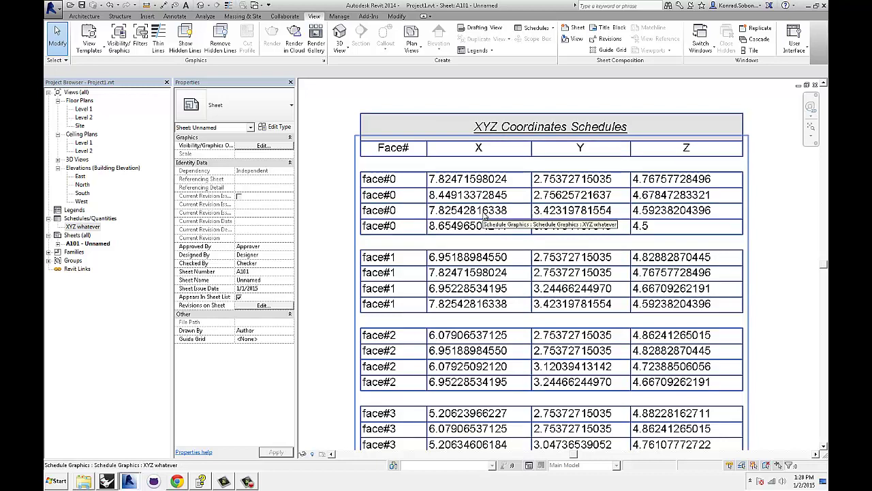
Step: Move the XYZ Coordinates Schedules table closer to the upper-left corner of the sheet border and deselect it
{"action": "scroll", "coordinate": [484, 215], "scroll_direction": "down", "scroll_amount": 5}
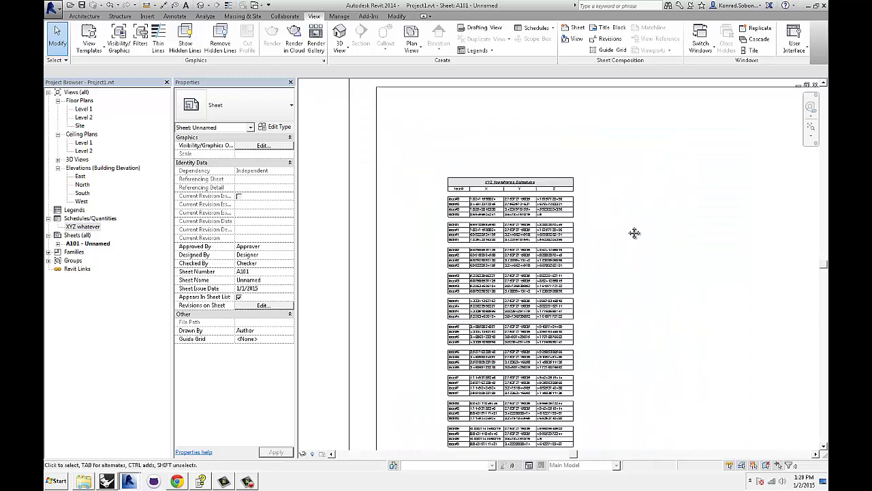
{"action": "scroll", "coordinate": [613, 218], "scroll_direction": "up", "scroll_amount": 2}
{"action": "scroll", "coordinate": [472, 180], "scroll_direction": "up", "scroll_amount": 2}
{"action": "left_click", "coordinate": [480, 184]}
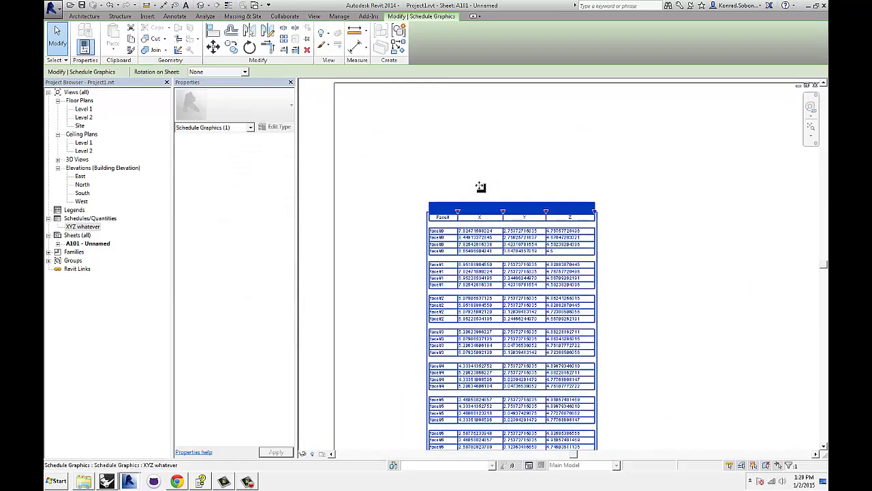
{"action": "left_click_drag", "start_coordinate": [481, 187], "coordinate": [637, 184]}
{"action": "left_click", "coordinate": [637, 184]}
{"action": "scroll", "coordinate": [422, 111], "scroll_direction": "up", "scroll_amount": 2}
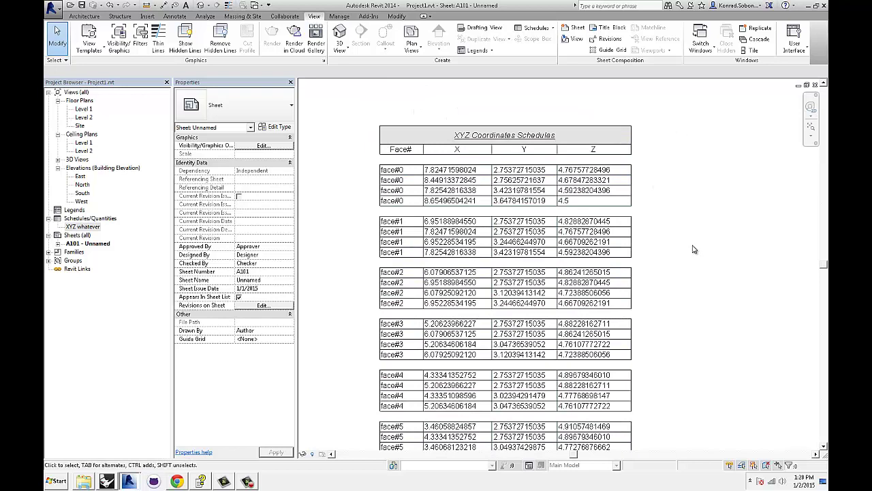
{"action": "middle_click_drag", "start_coordinate": [695, 251], "coordinate": [685, 248]}
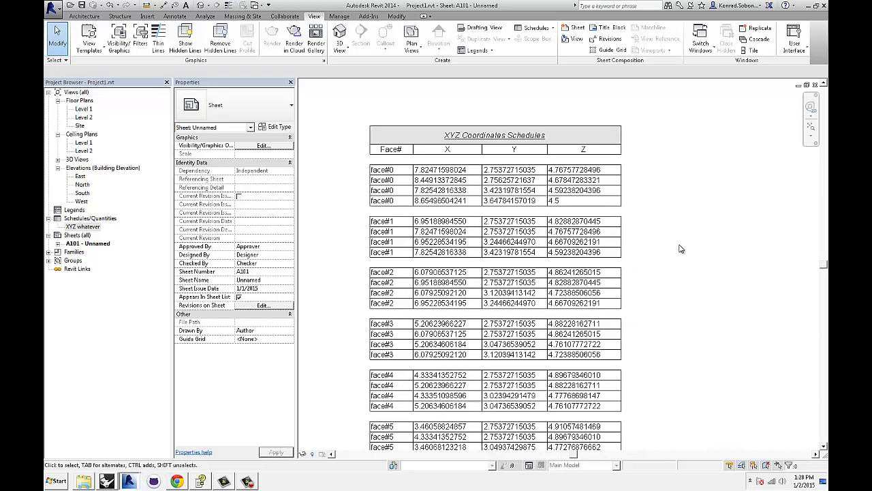
{"action": "middle_click_drag", "start_coordinate": [679, 249], "coordinate": [675, 282]}
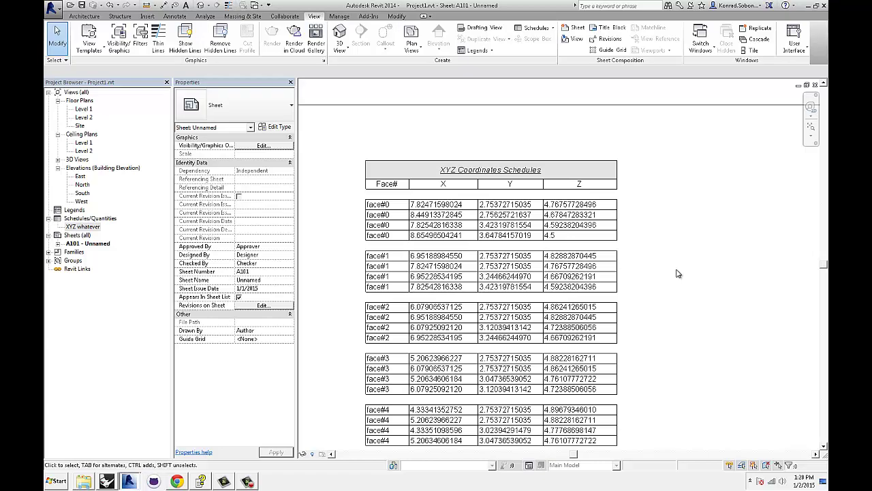
{"action": "middle_click_drag", "start_coordinate": [690, 300], "coordinate": [716, 272]}
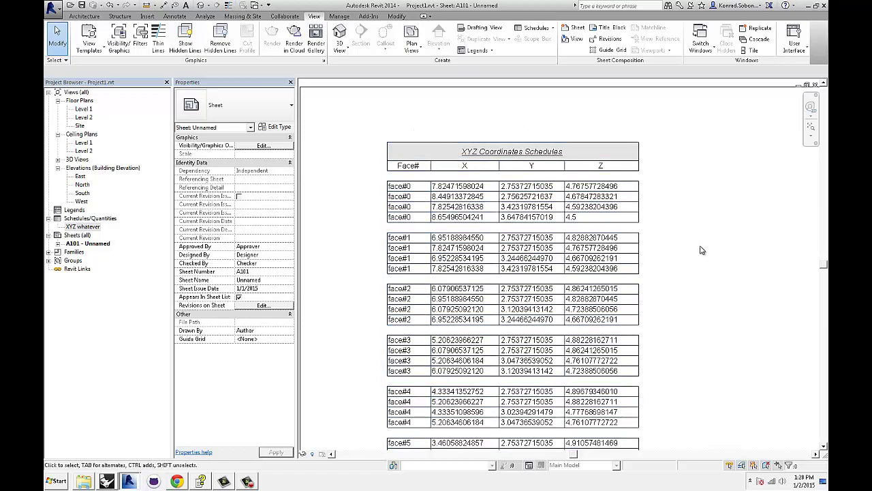
{"action": "middle_click_drag", "start_coordinate": [700, 250], "coordinate": [713, 254]}
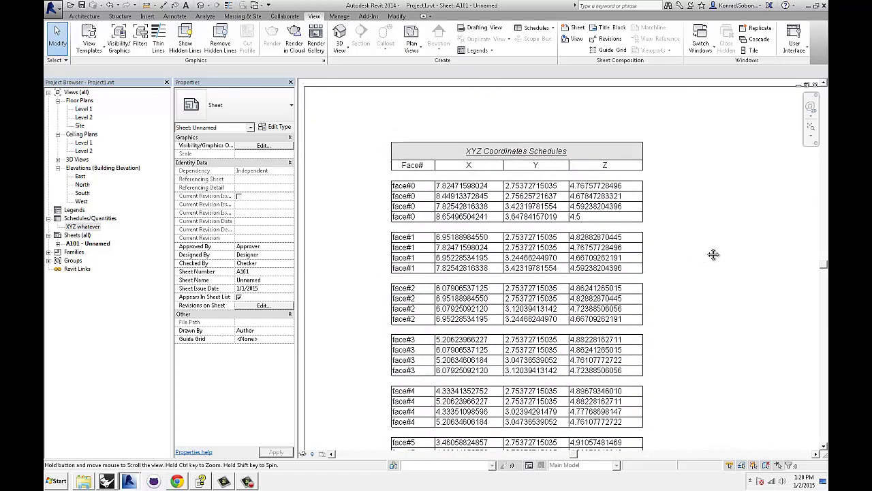